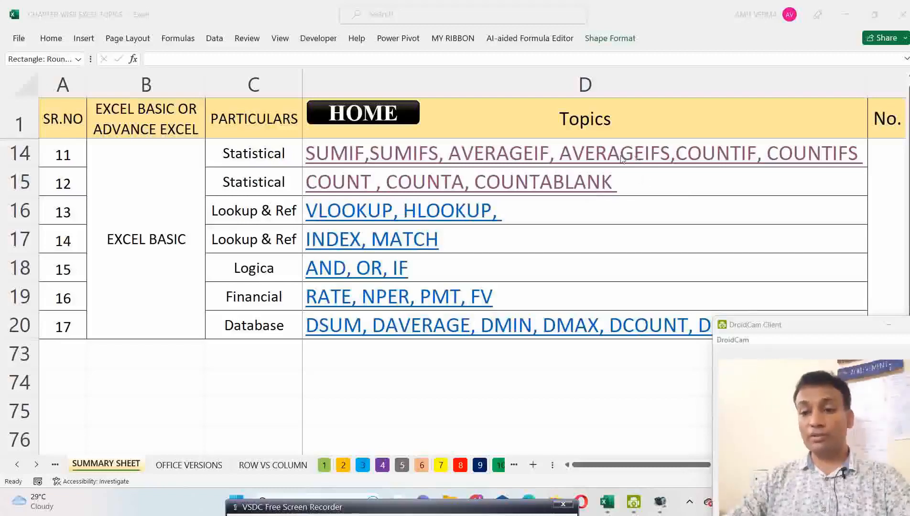
# Open the worksheet linked from the SUMIF, SUMIFS, AVERAGEIF, AVERAGEIFS, COUNTIF, COUNTIFS topic in row 14
pyautogui.click(621, 157)
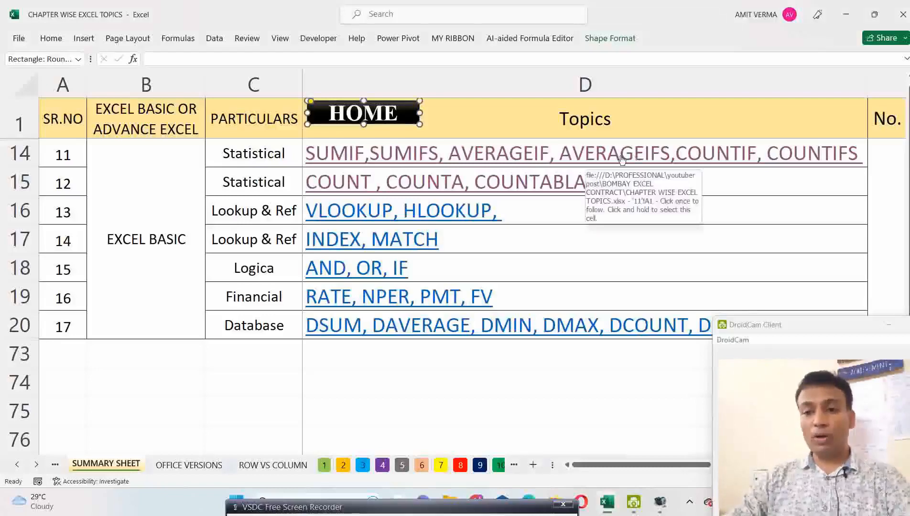
pyautogui.click(620, 155)
pyautogui.click(620, 155)
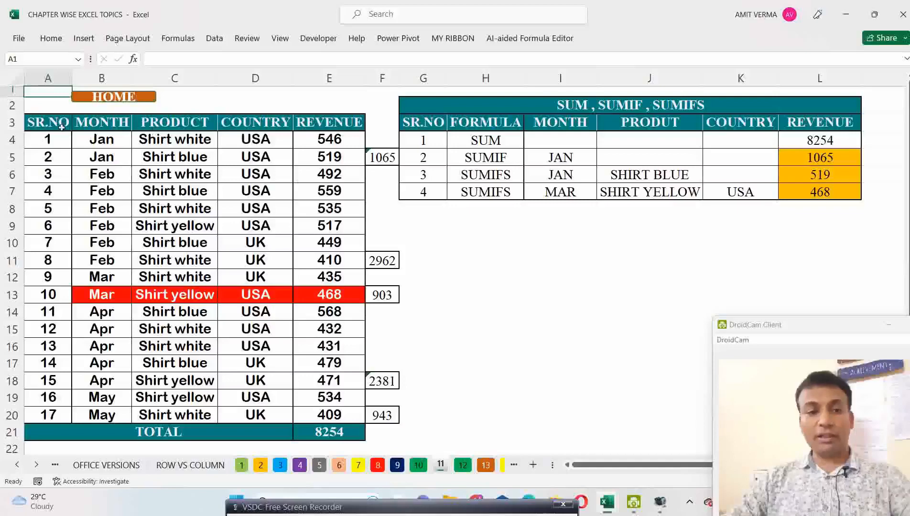
# Widen the MONTH column (column B) of the sales table slightly
pyautogui.moveTo(50, 123); pyautogui.dragTo(310, 414)
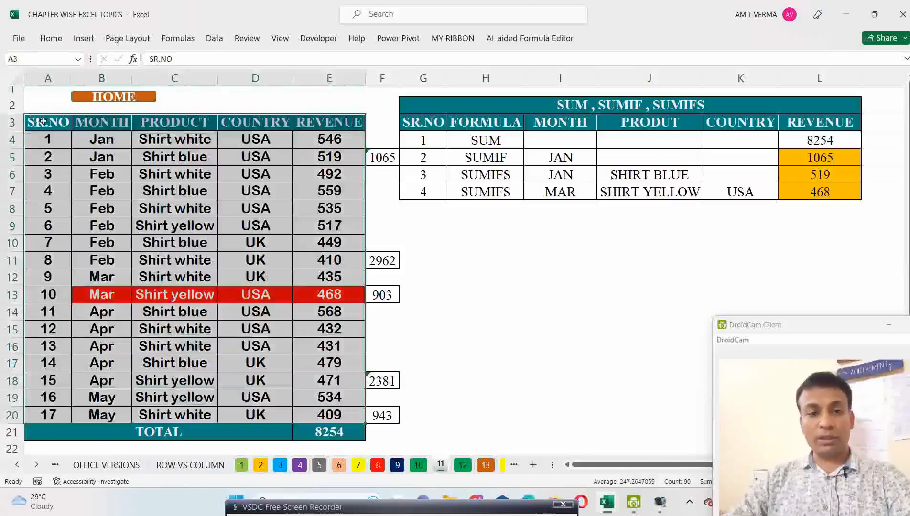
pyautogui.moveTo(50, 125); pyautogui.dragTo(309, 410)
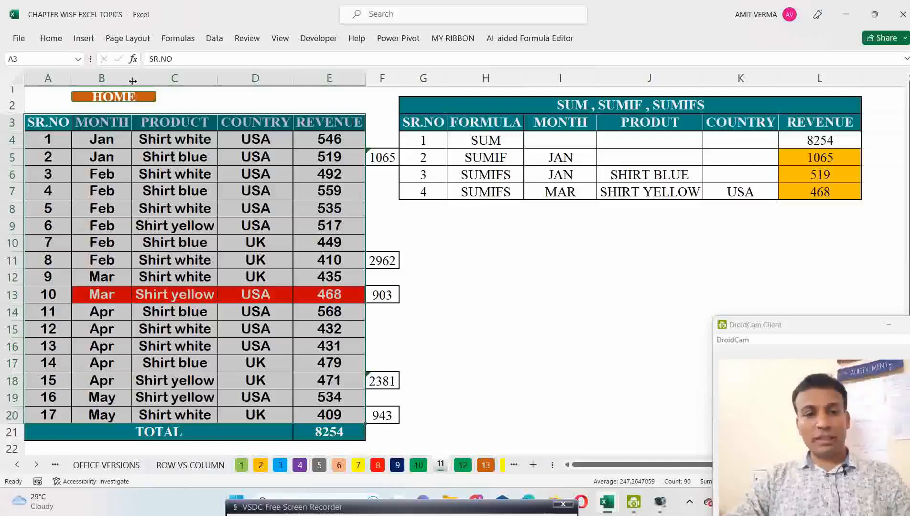
pyautogui.moveTo(132, 78); pyautogui.dragTo(145, 79)
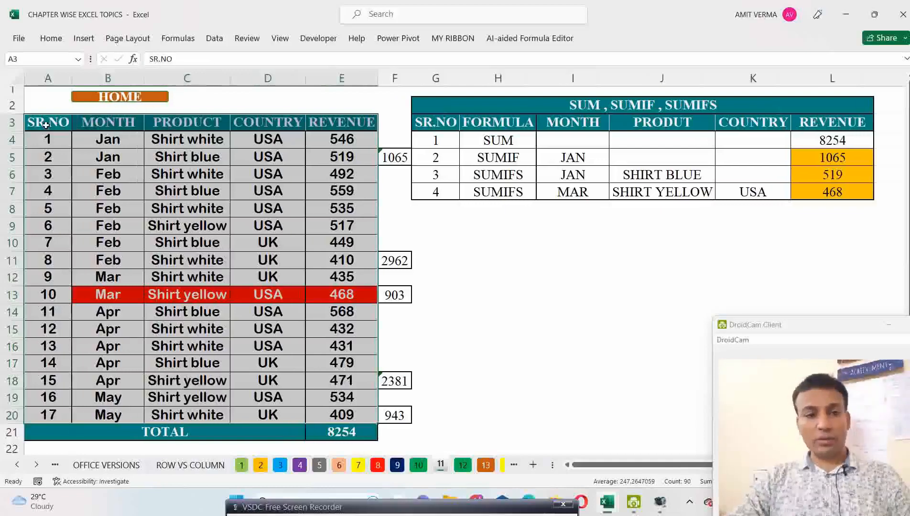
# Examine the sales table's month, product, country and revenue columns, including the January rows and their revenues
pyautogui.moveTo(47, 124); pyautogui.dragTo(338, 415)
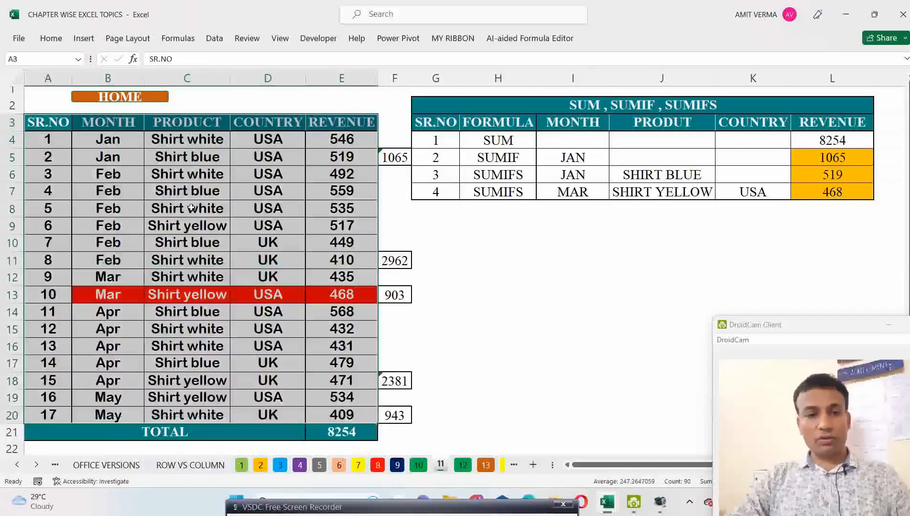
pyautogui.click(115, 123)
pyautogui.moveTo(126, 135); pyautogui.dragTo(136, 420)
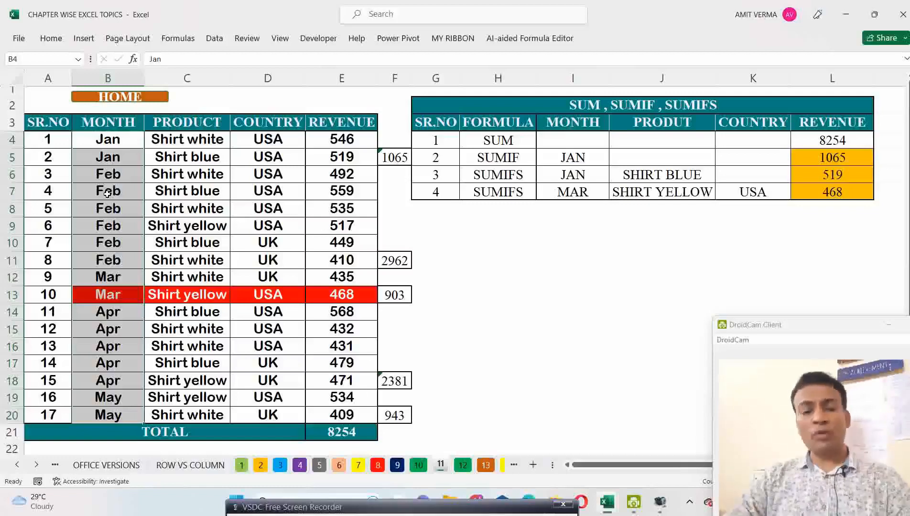
pyautogui.click(204, 122)
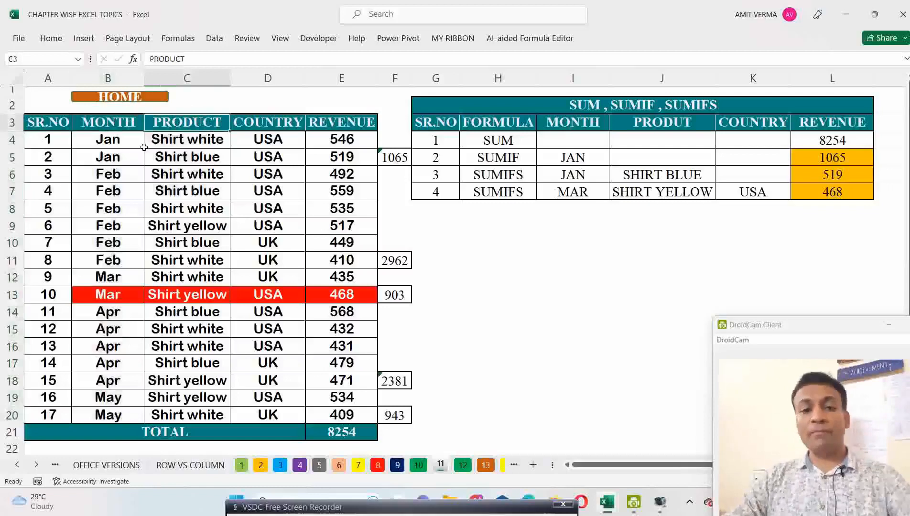
pyautogui.moveTo(206, 141); pyautogui.dragTo(211, 285)
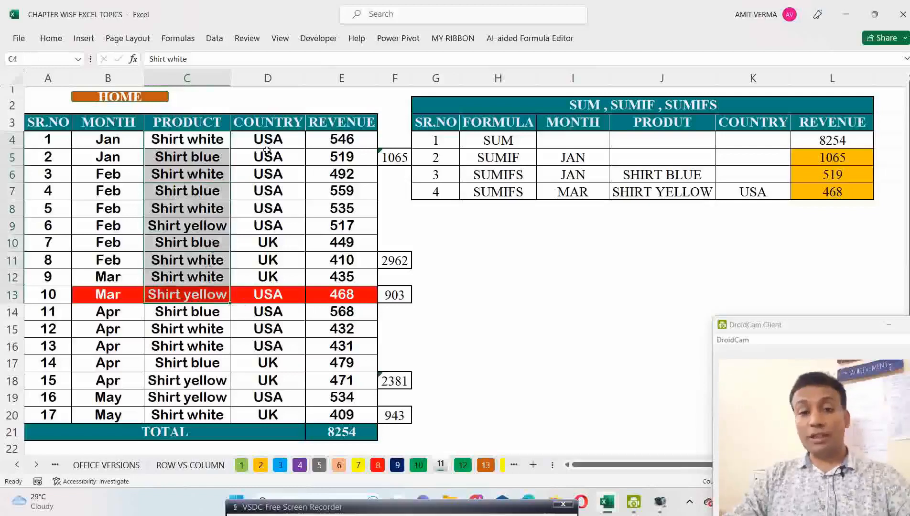
pyautogui.click(277, 123)
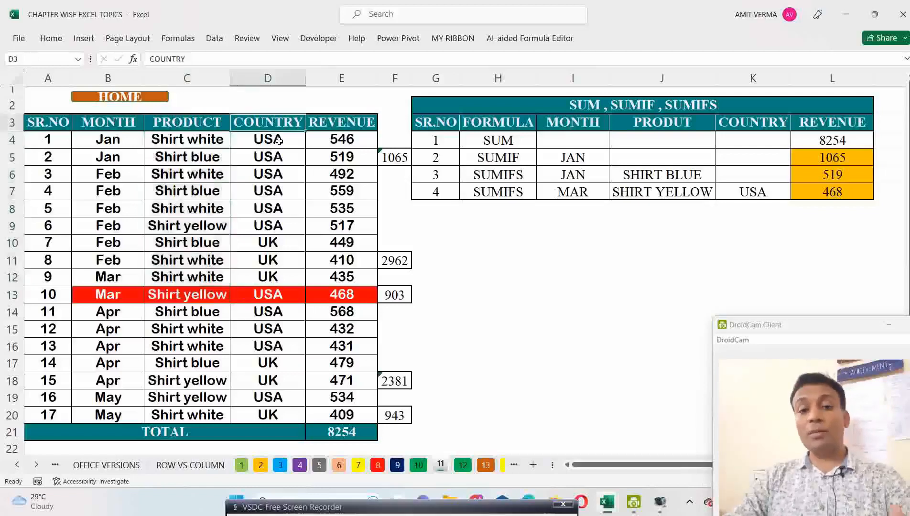
pyautogui.moveTo(278, 140); pyautogui.dragTo(269, 412)
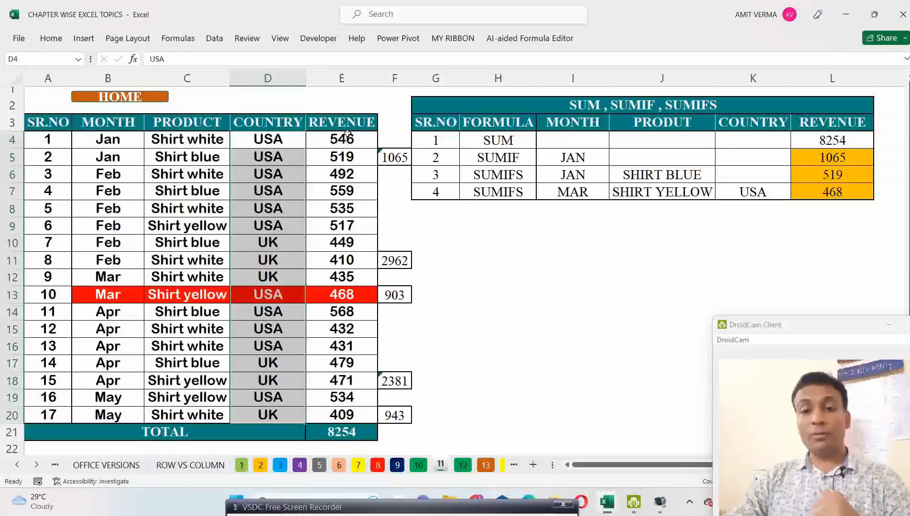
pyautogui.moveTo(343, 138); pyautogui.dragTo(347, 415)
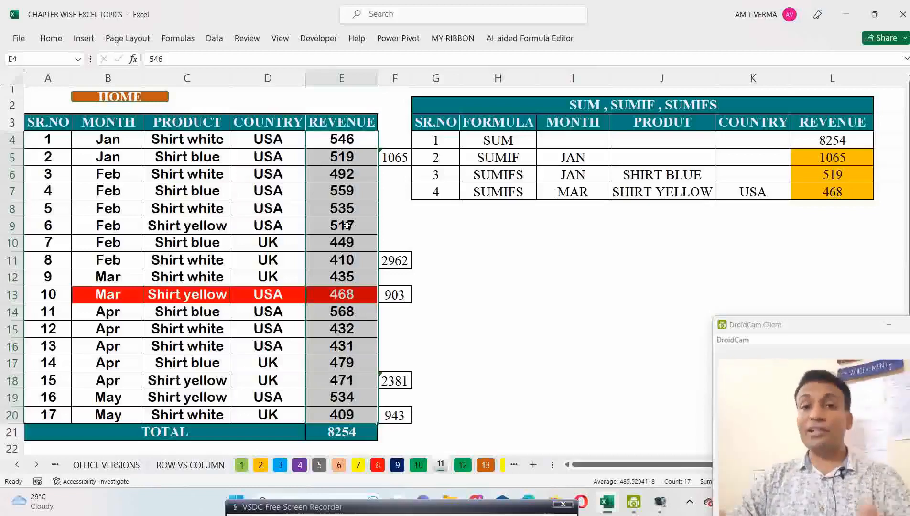
pyautogui.moveTo(110, 138); pyautogui.dragTo(335, 155)
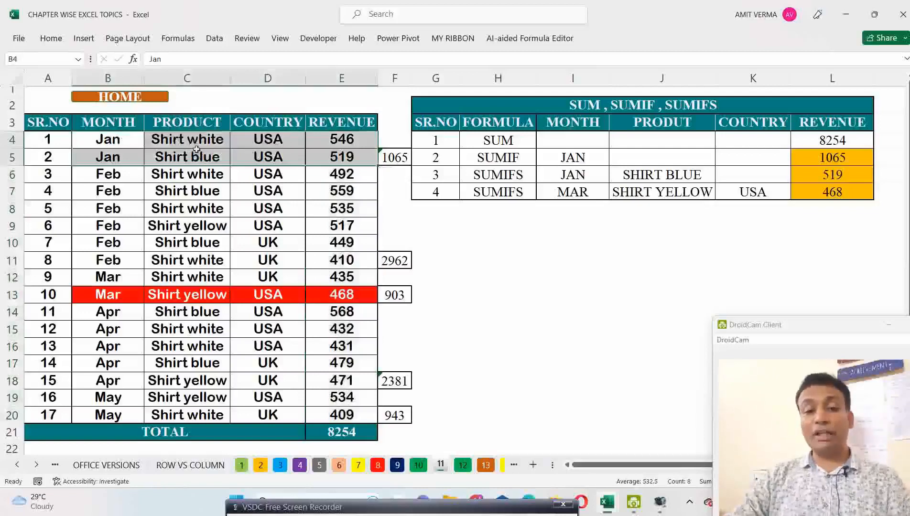
pyautogui.moveTo(335, 139); pyautogui.dragTo(336, 157)
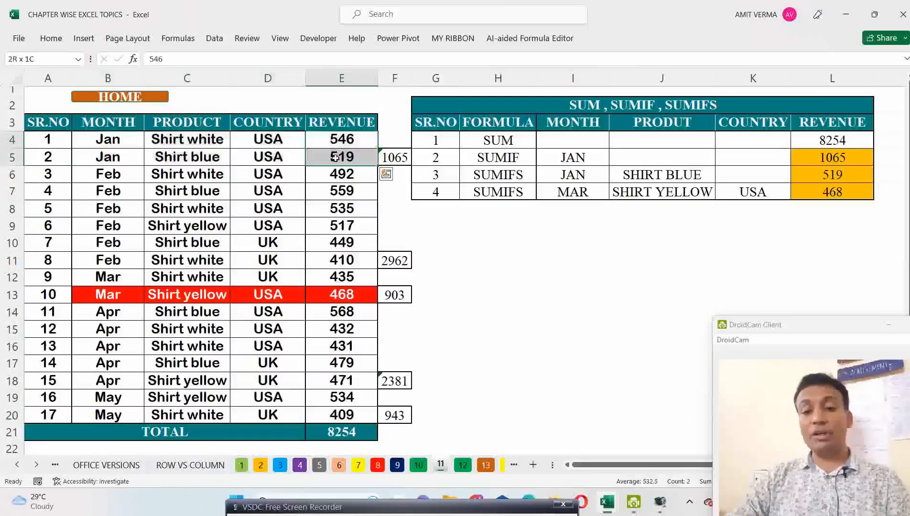
pyautogui.moveTo(77, 142); pyautogui.dragTo(351, 415)
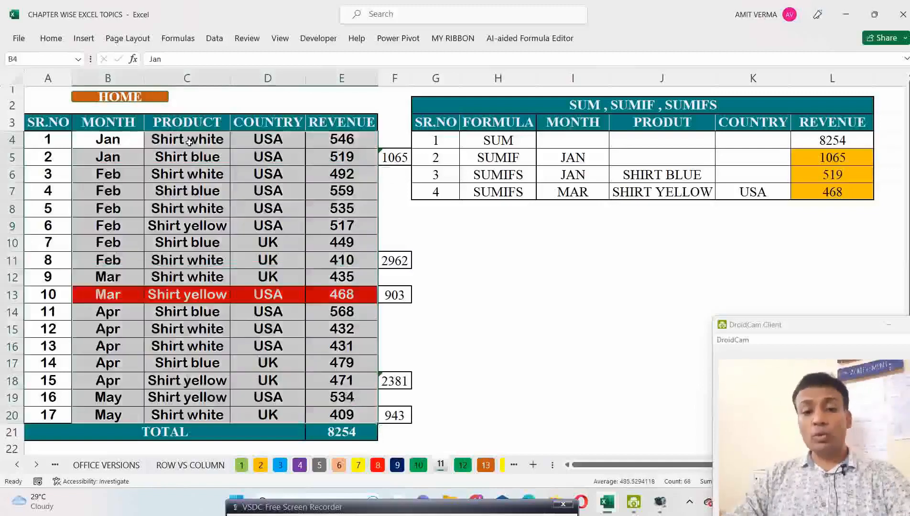
pyautogui.moveTo(65, 122); pyautogui.dragTo(342, 414)
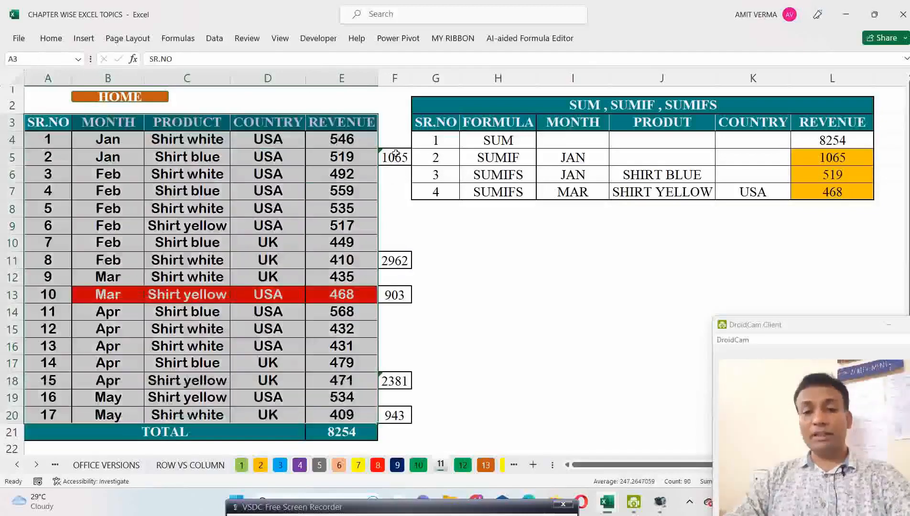
# Examine the monthly subtotals in column F against the revenue cells for January, February, March and April
pyautogui.click(395, 154)
pyautogui.click(394, 259)
pyautogui.click(396, 292)
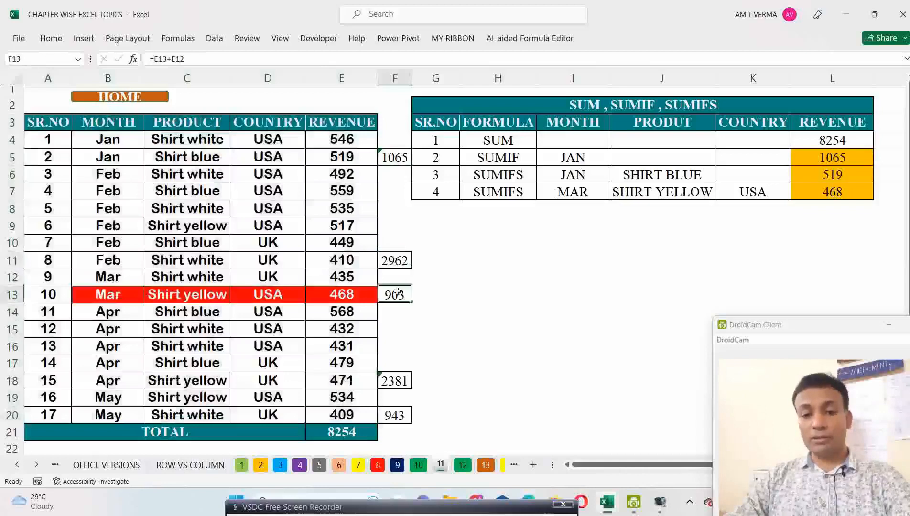
pyautogui.moveTo(106, 138); pyautogui.dragTo(356, 157)
pyautogui.click(386, 161)
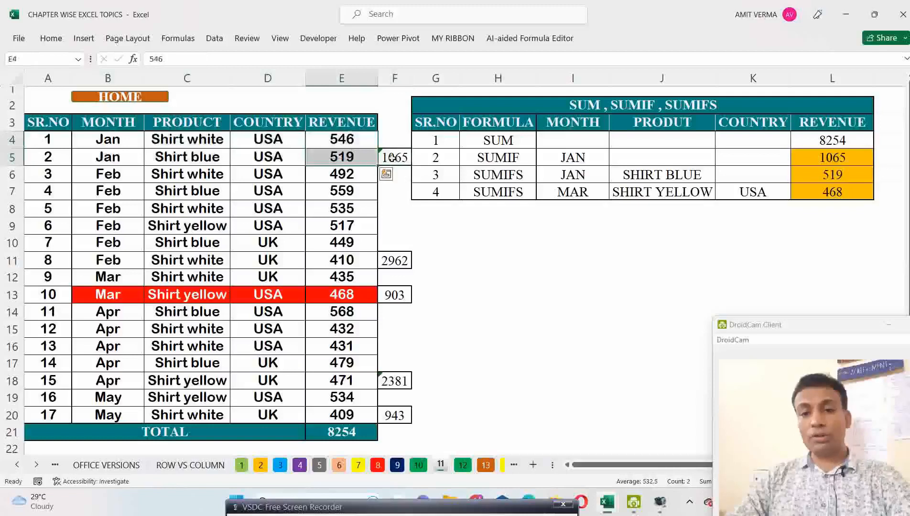
pyautogui.moveTo(351, 176); pyautogui.dragTo(348, 262)
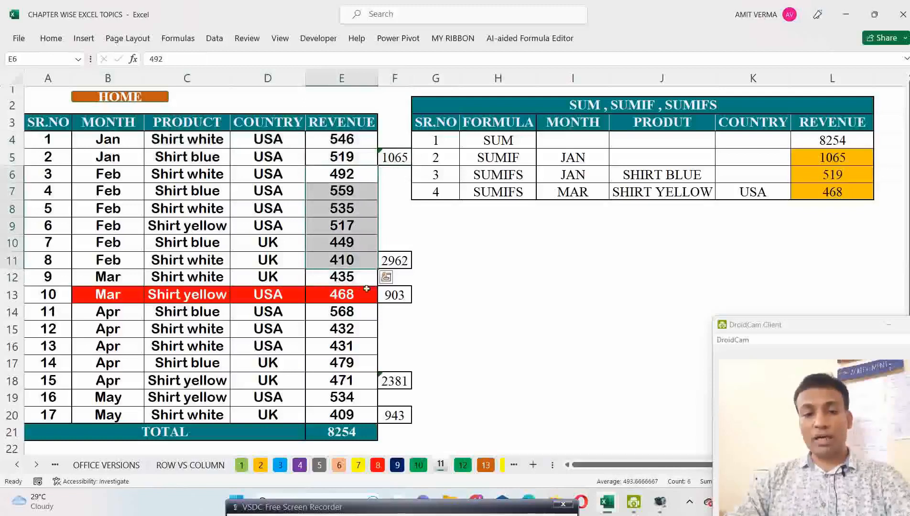
pyautogui.moveTo(353, 277); pyautogui.dragTo(395, 295)
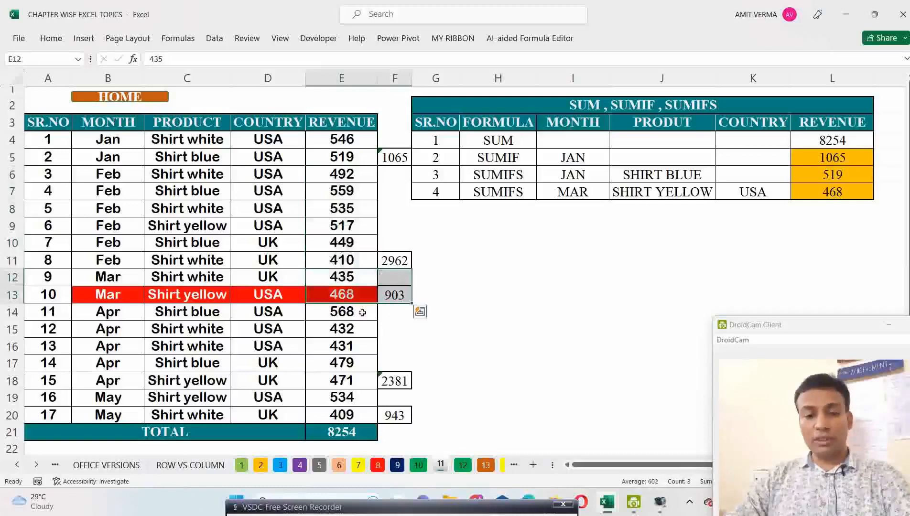
pyautogui.moveTo(362, 313); pyautogui.dragTo(358, 363)
pyautogui.click(359, 363)
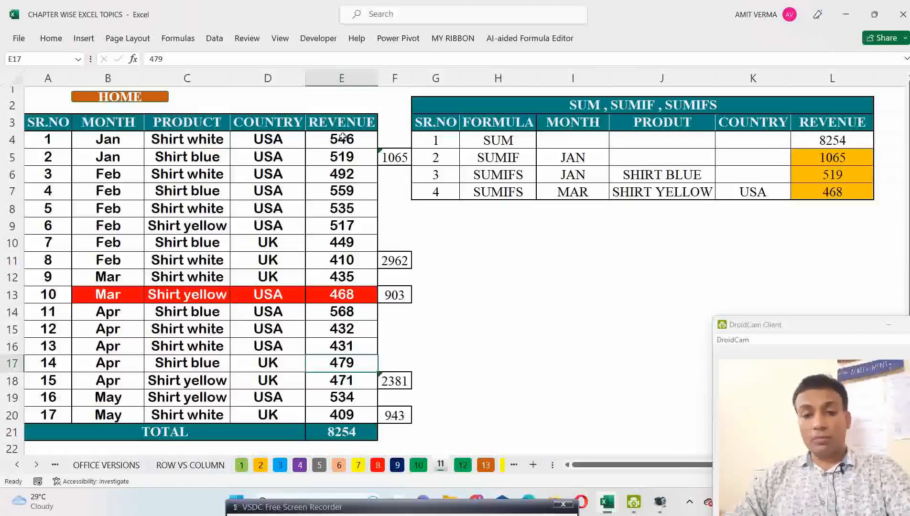
# Clear the revenue total in E21 and recalculate it with AutoSum over the revenue values above
pyautogui.moveTo(342, 137); pyautogui.dragTo(345, 431)
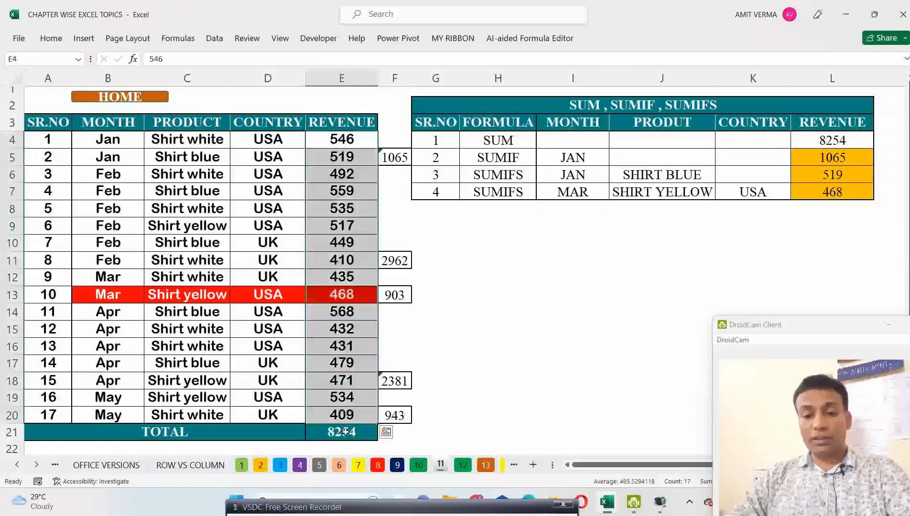
pyautogui.click(345, 432)
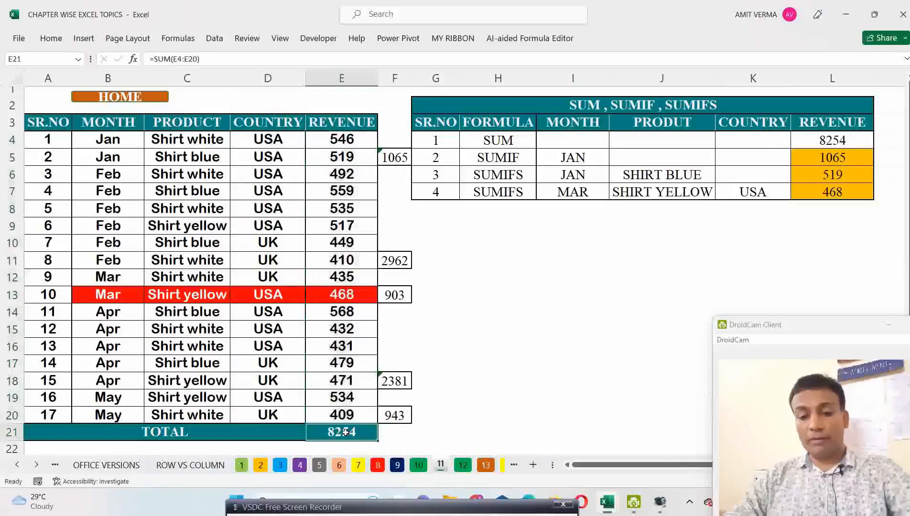
pyautogui.press('Delete')
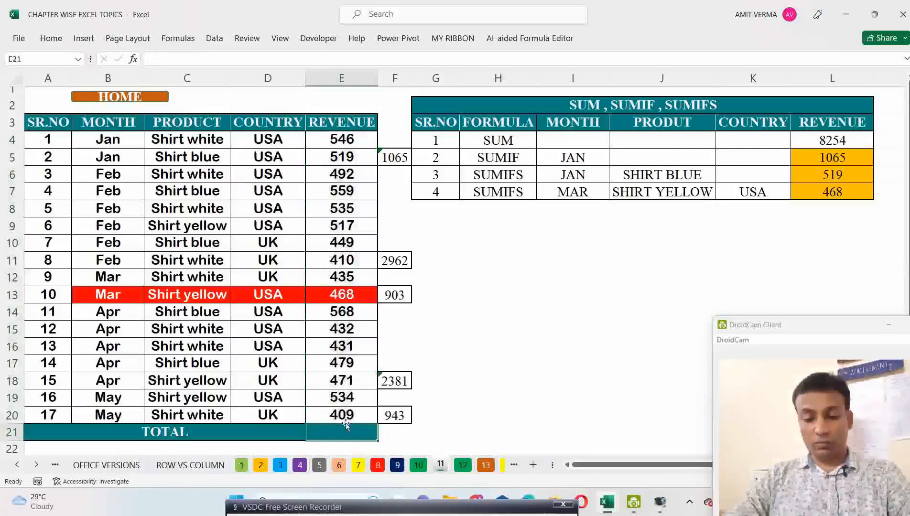
pyautogui.hotkey('alt', '=')
pyautogui.press('Return')
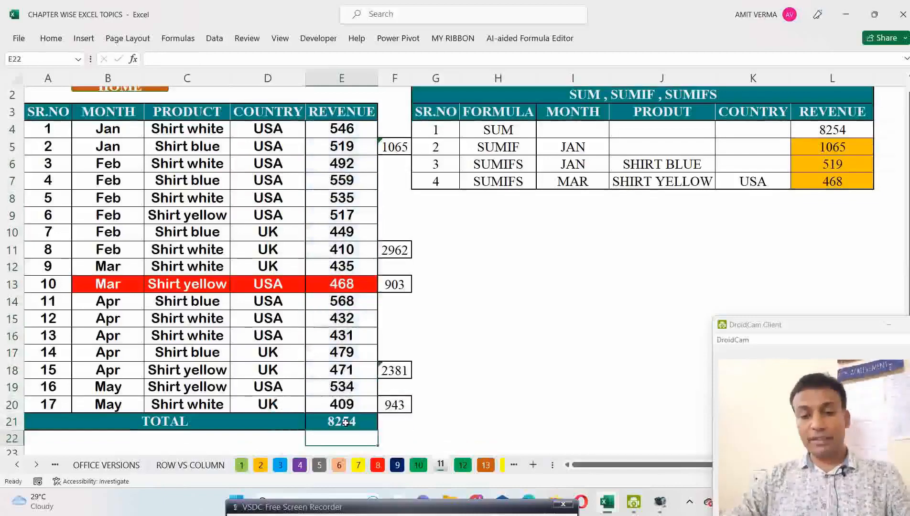
pyautogui.scroll(1, 345, 422)
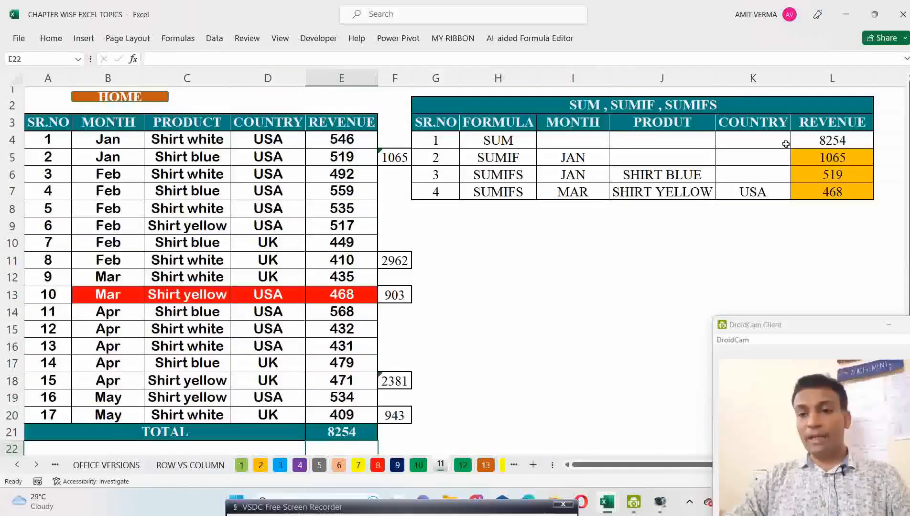
# Clear the REVENUE results in L4:L7 of the SUM, SUMIF, SUMIFS table
pyautogui.moveTo(842, 142); pyautogui.dragTo(841, 187)
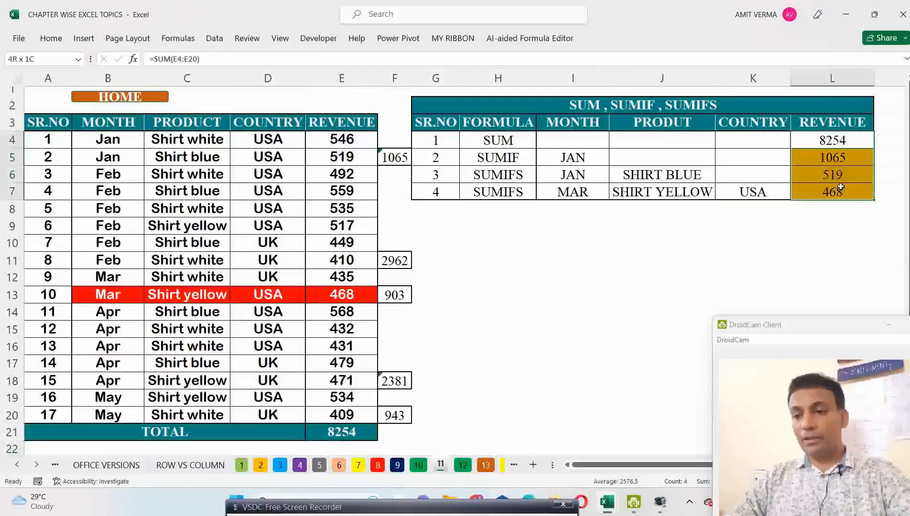
pyautogui.press('Delete')
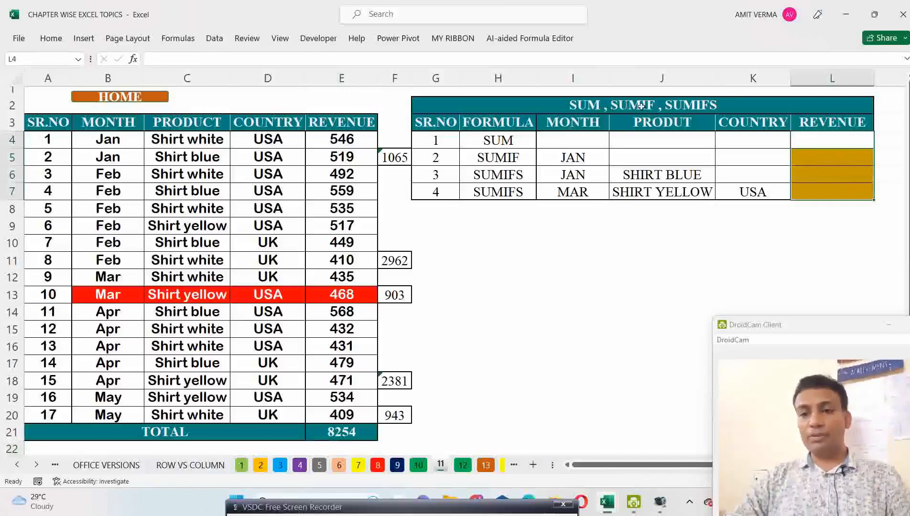
pyautogui.click(539, 225)
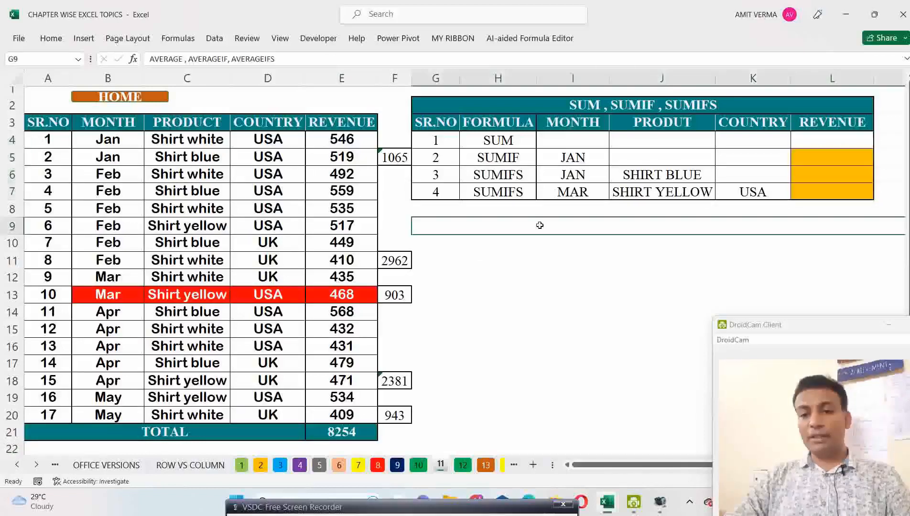
pyautogui.click(510, 212)
pyautogui.click(493, 261)
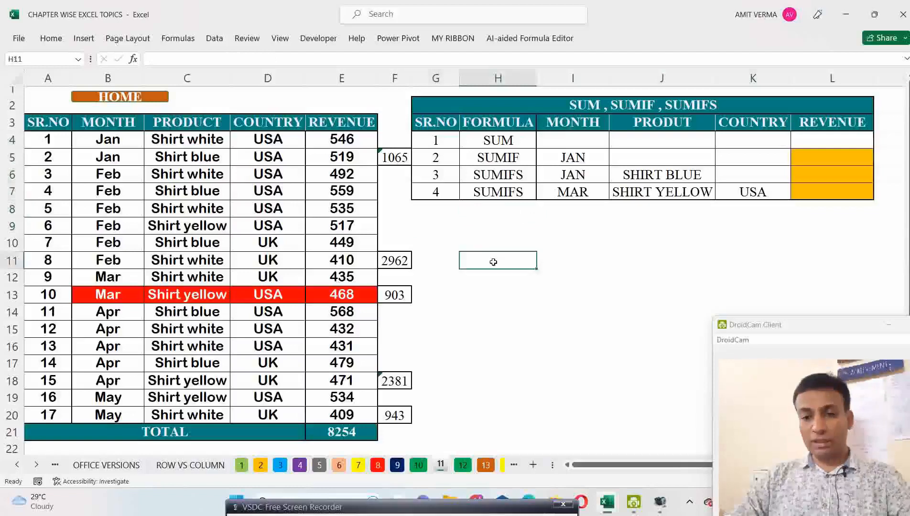
pyautogui.write('=')
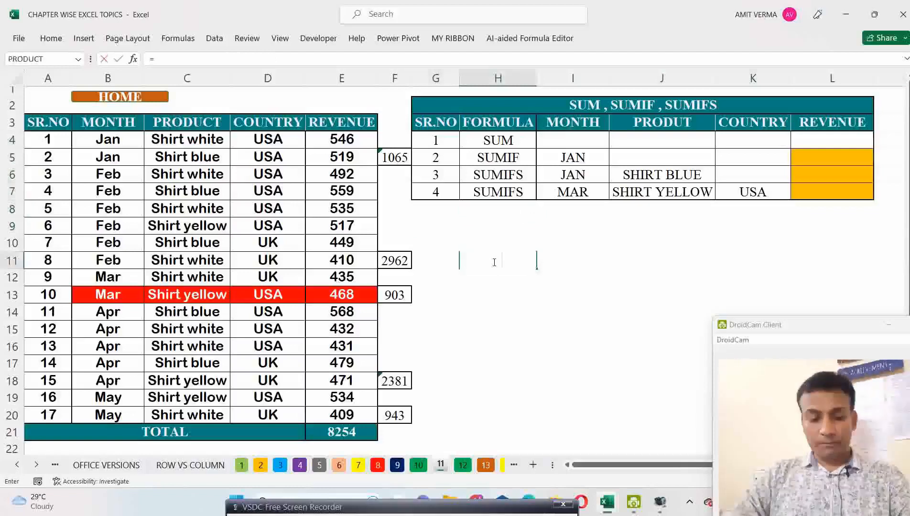
pyautogui.write('S')
pyautogui.press('Escape')
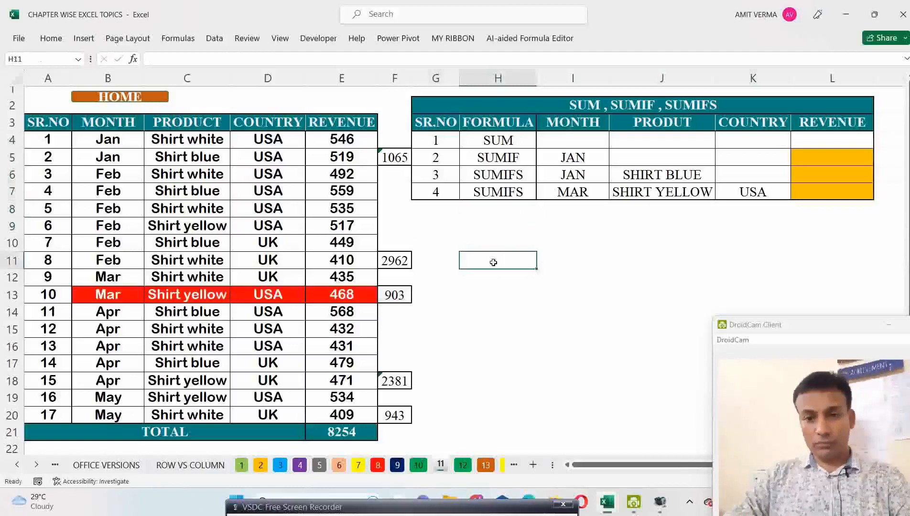
pyautogui.click(344, 95)
pyautogui.write('=SUM')
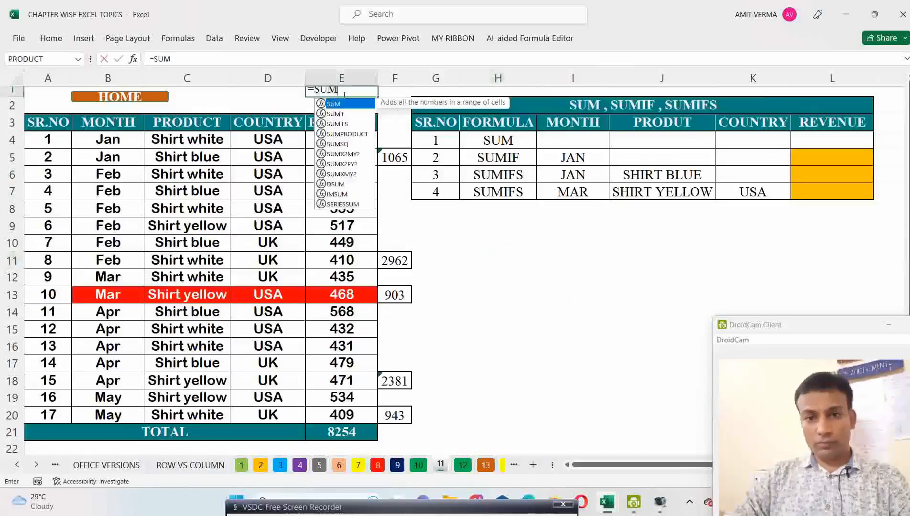
pyautogui.press('Escape')
pyautogui.press('Escape')
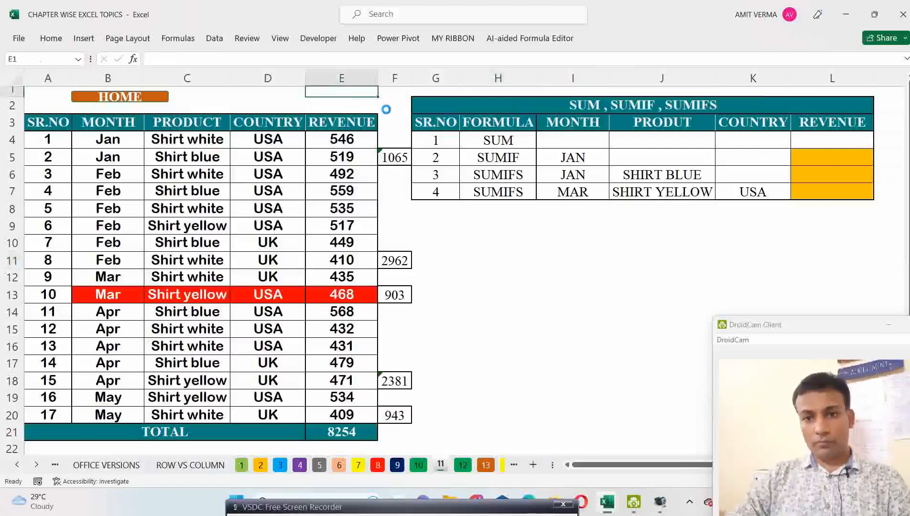
pyautogui.scroll(-2, 386, 110)
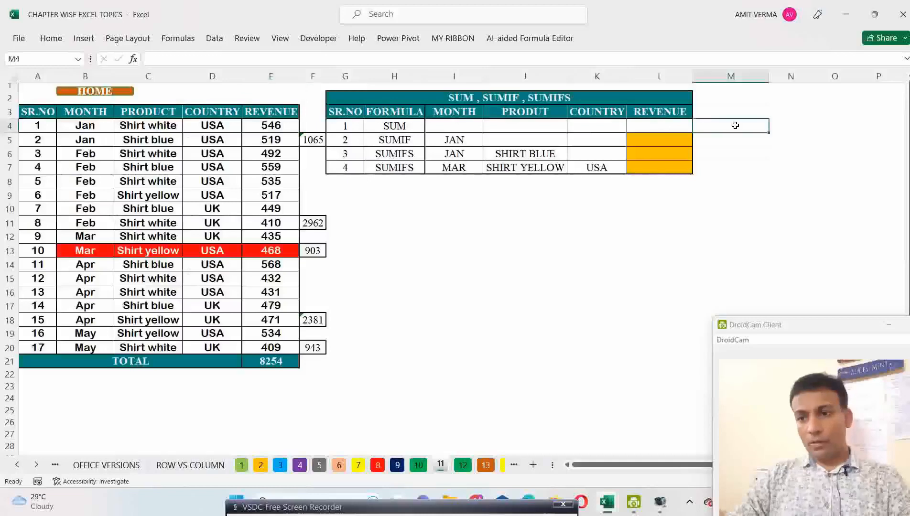
# Look up the functions beginning with SUM by starting a formula in K8, and leave the cell empty
pyautogui.click(571, 180)
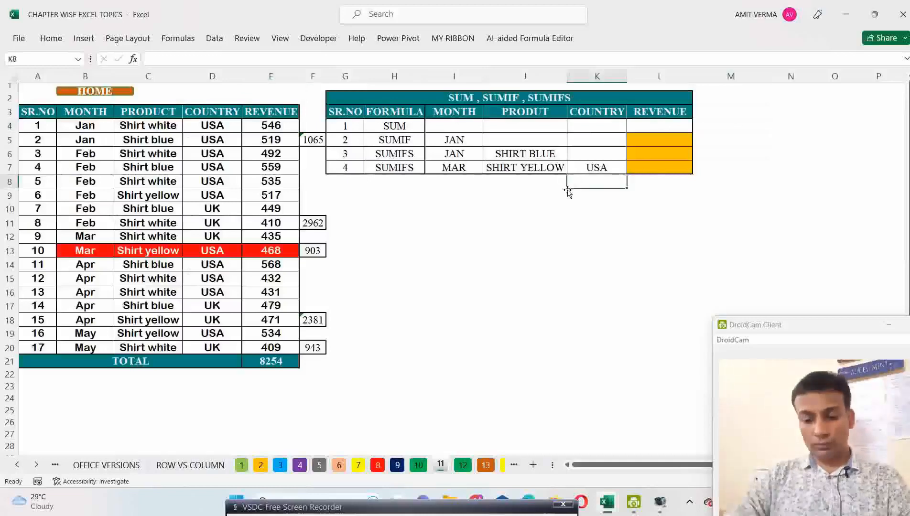
pyautogui.write('=SUM')
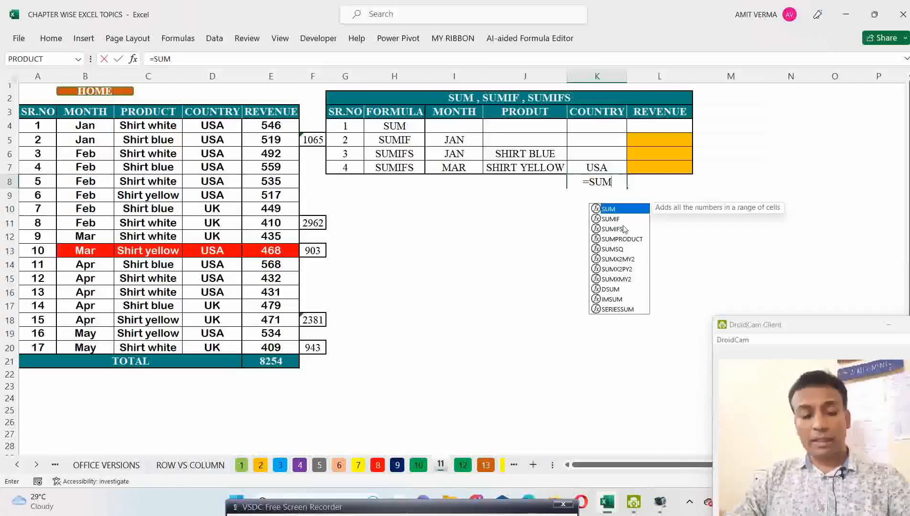
pyautogui.press('Escape')
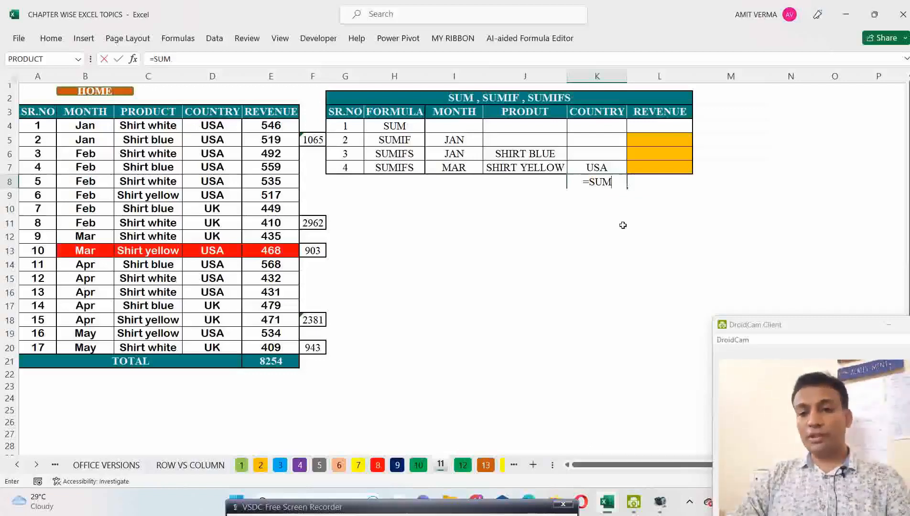
pyautogui.press('Escape')
# Examine the sales table's headers and its rows from serial number to revenue in A3:E20
pyautogui.scroll(2, 622, 225)
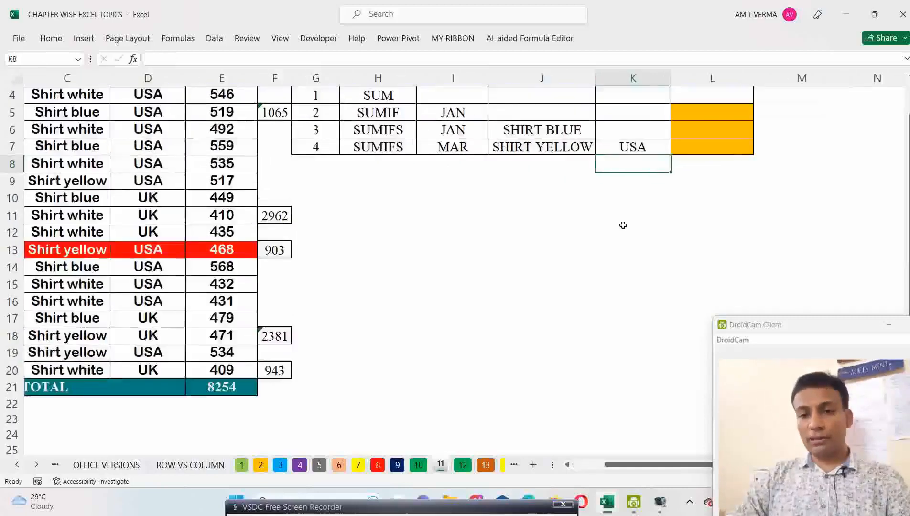
pyautogui.scroll(1, 623, 225)
pyautogui.scroll(-1, 709, 247)
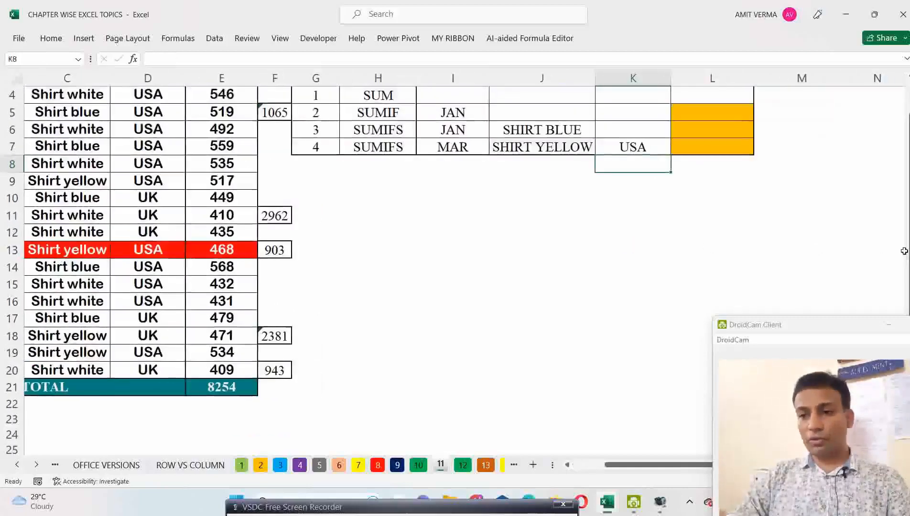
pyautogui.scroll(1, 903, 251)
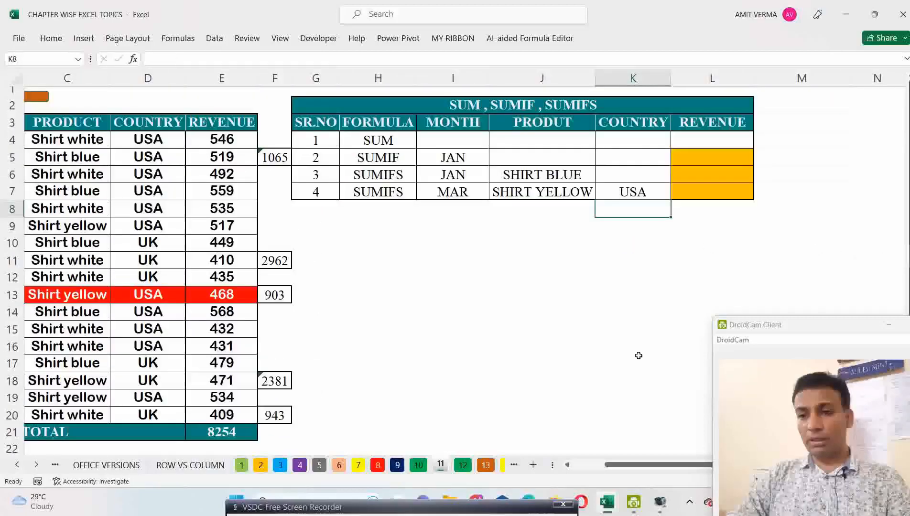
pyautogui.click(582, 465)
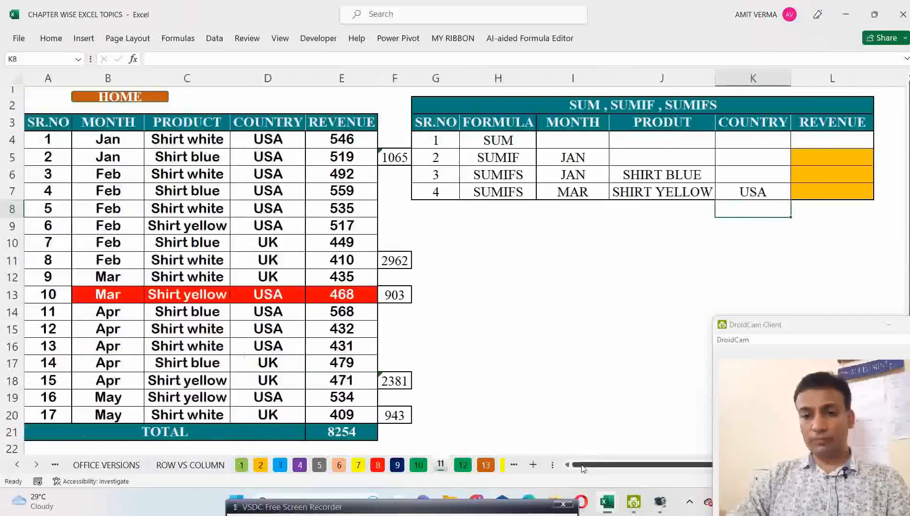
pyautogui.click(816, 143)
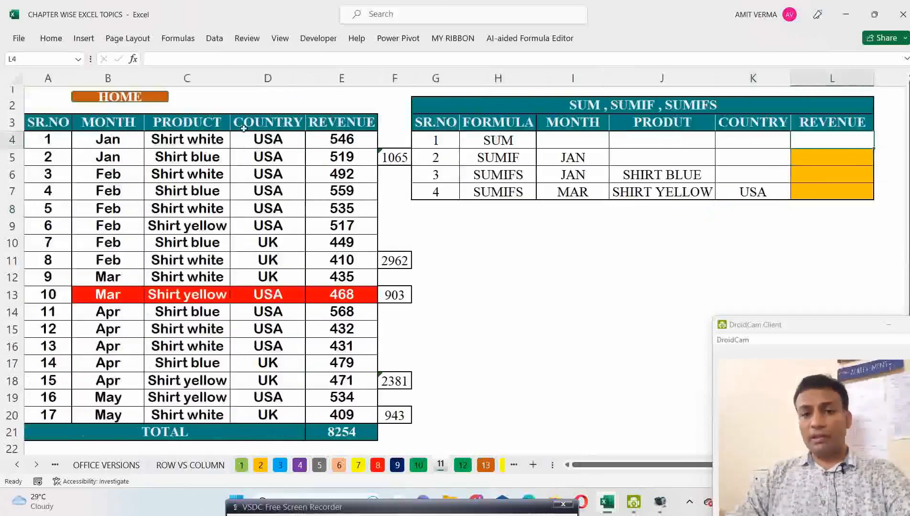
pyautogui.moveTo(59, 124); pyautogui.dragTo(349, 125)
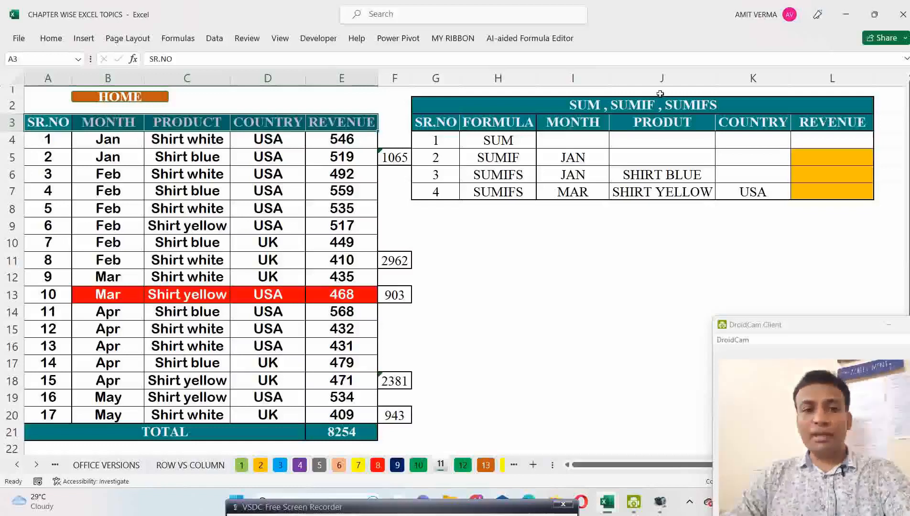
pyautogui.moveTo(40, 122); pyautogui.dragTo(339, 415)
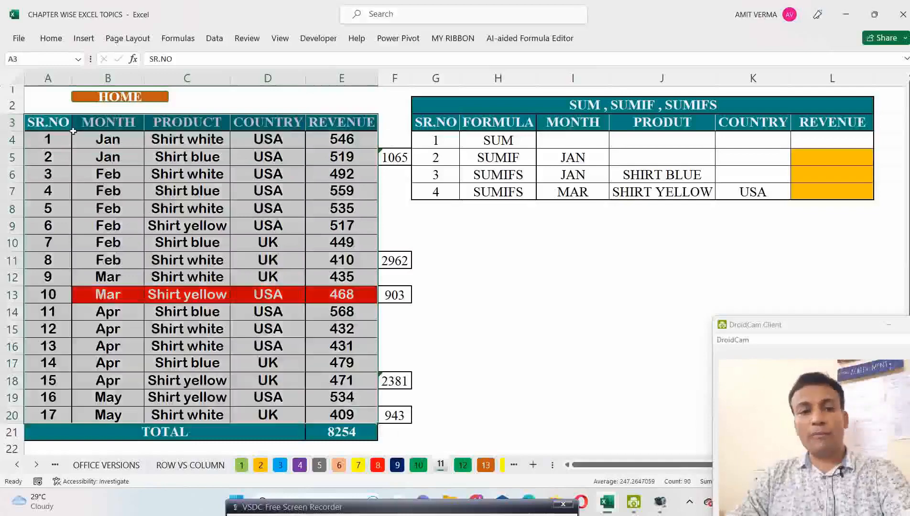
# Examine the SUM, SUMIF, SUMIFS table's headers and the function names in its FORMULA column
pyautogui.moveTo(451, 131); pyautogui.dragTo(823, 123)
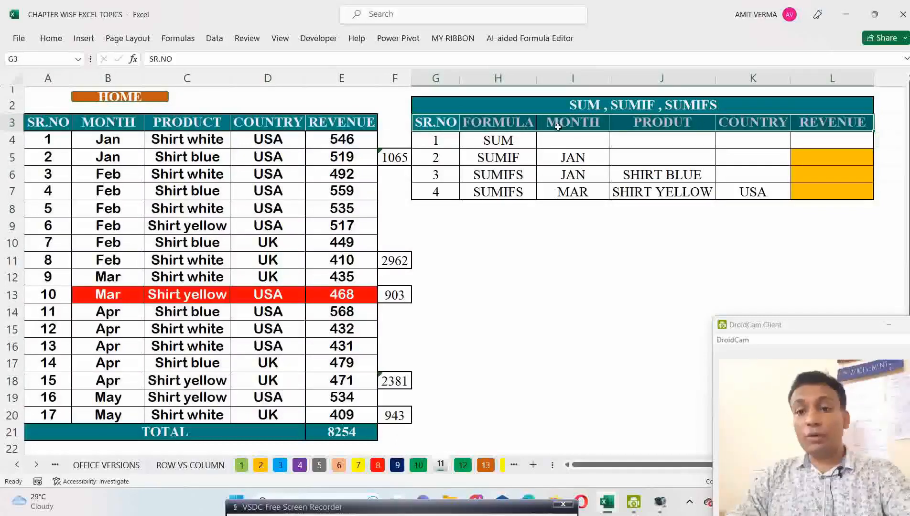
pyautogui.moveTo(454, 125); pyautogui.dragTo(829, 121)
pyautogui.click(502, 122)
pyautogui.moveTo(502, 121); pyautogui.dragTo(504, 190)
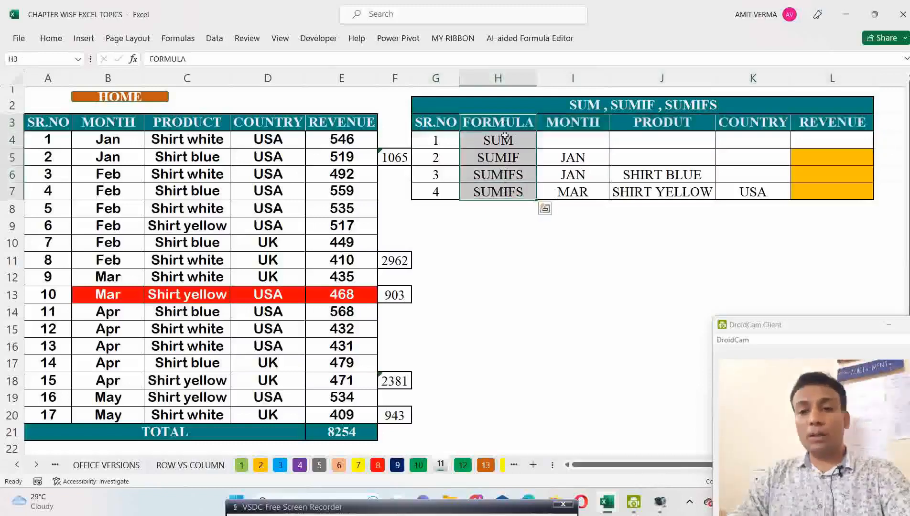
pyautogui.click(528, 140)
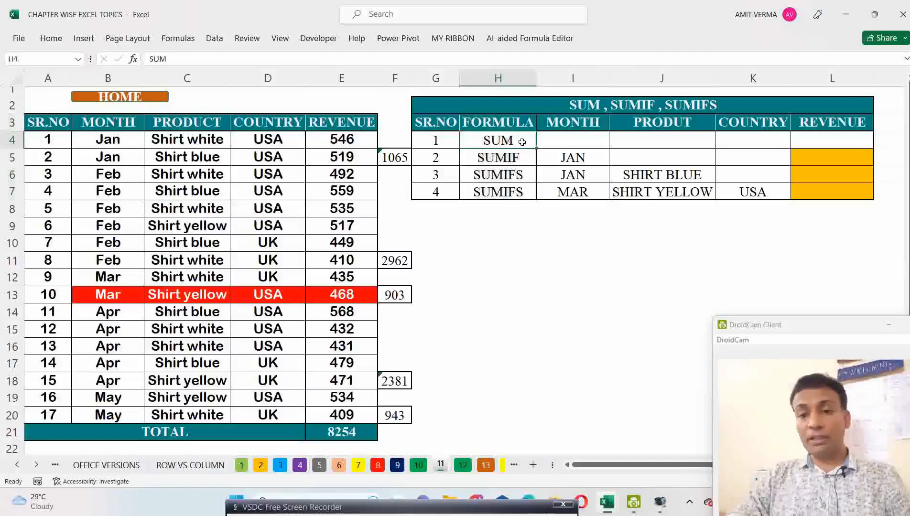
pyautogui.click(522, 155)
pyautogui.click(510, 172)
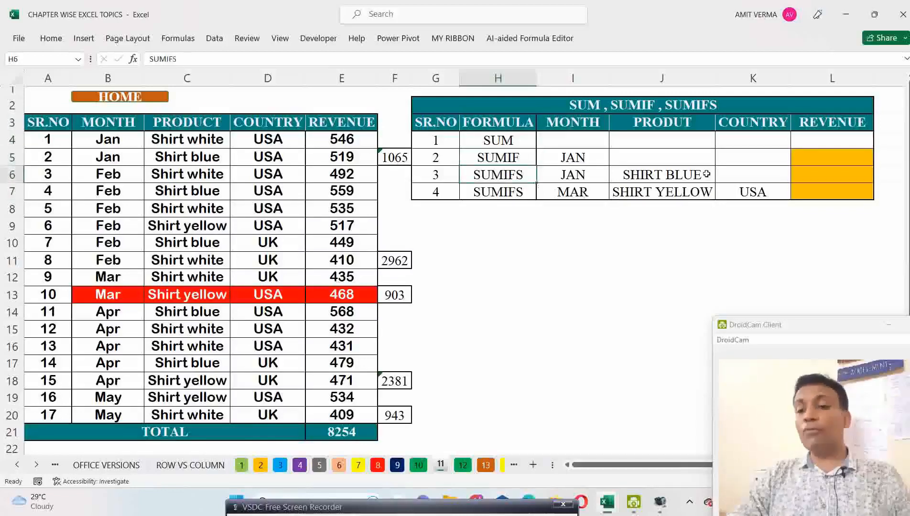
pyautogui.click(502, 144)
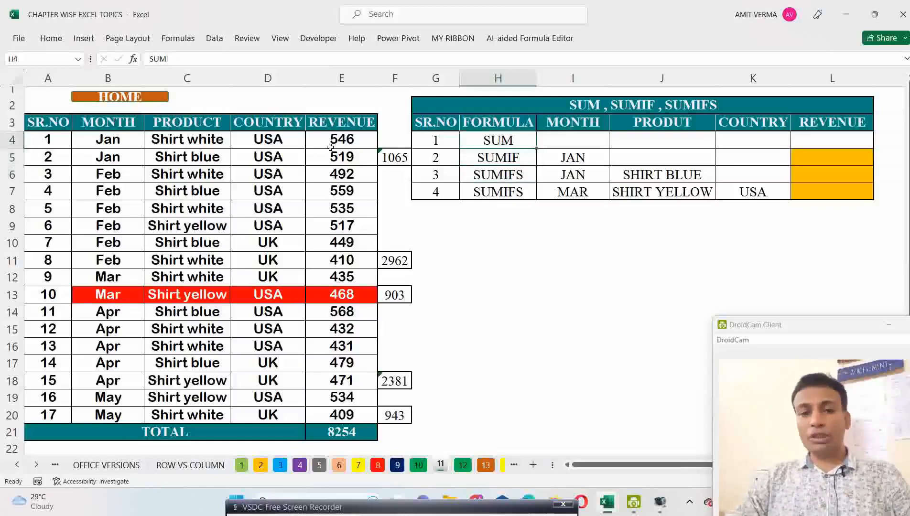
# Total the revenue values in E4:E20 with AutoSum in L4 of the SUM row
pyautogui.moveTo(329, 146); pyautogui.dragTo(347, 411)
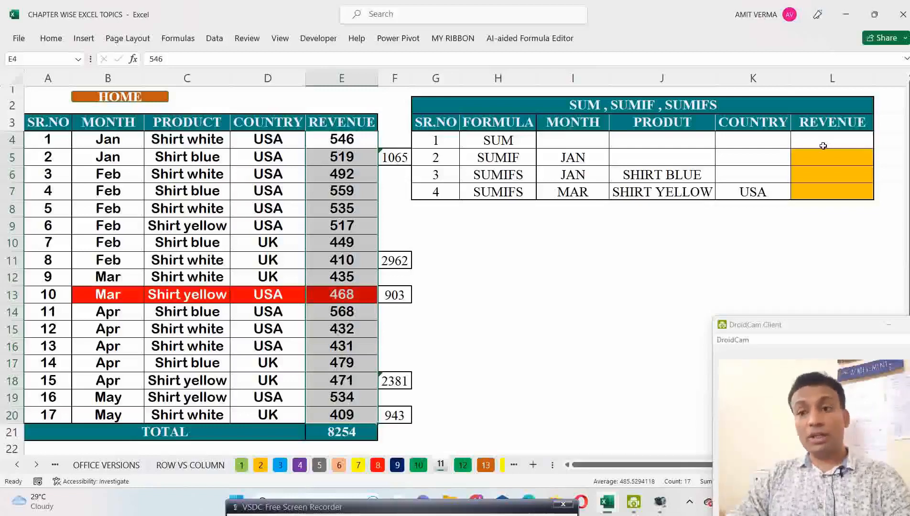
pyautogui.click(823, 144)
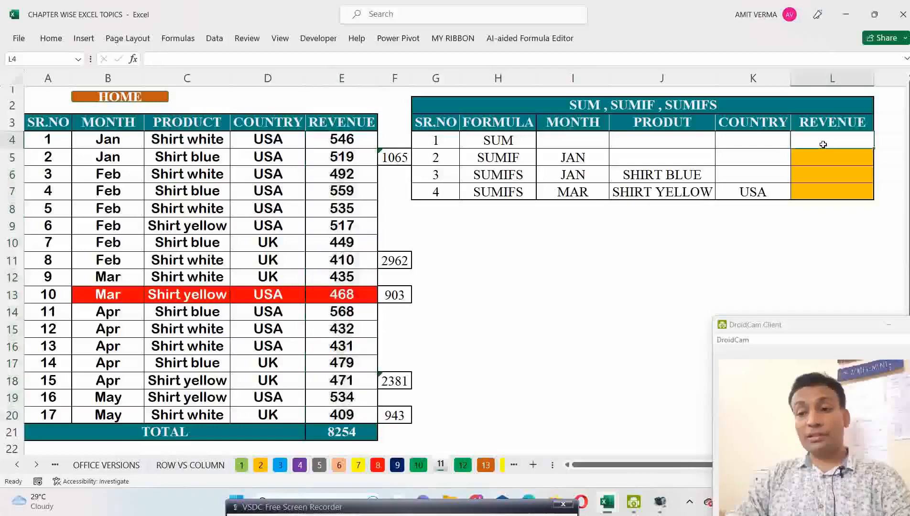
pyautogui.hotkey('alt', '=')
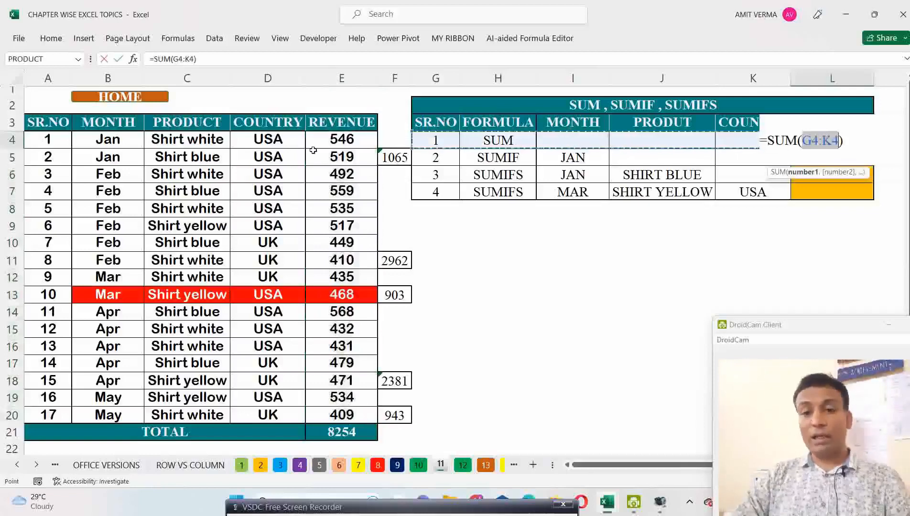
pyautogui.moveTo(341, 139); pyautogui.dragTo(341, 414)
pyautogui.press('Return')
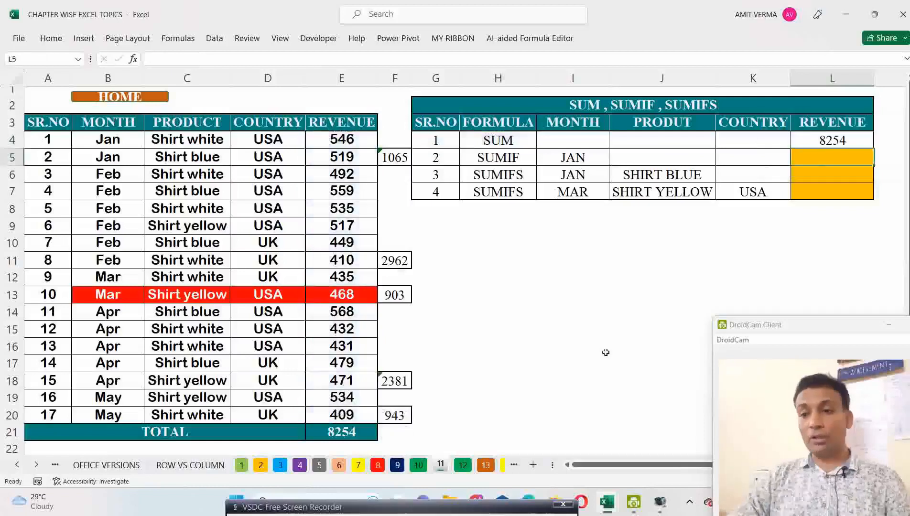
# Clear the AutoSum total from the SUM row's revenue cell L4
pyautogui.moveTo(499, 139); pyautogui.dragTo(827, 139)
pyautogui.click(827, 139)
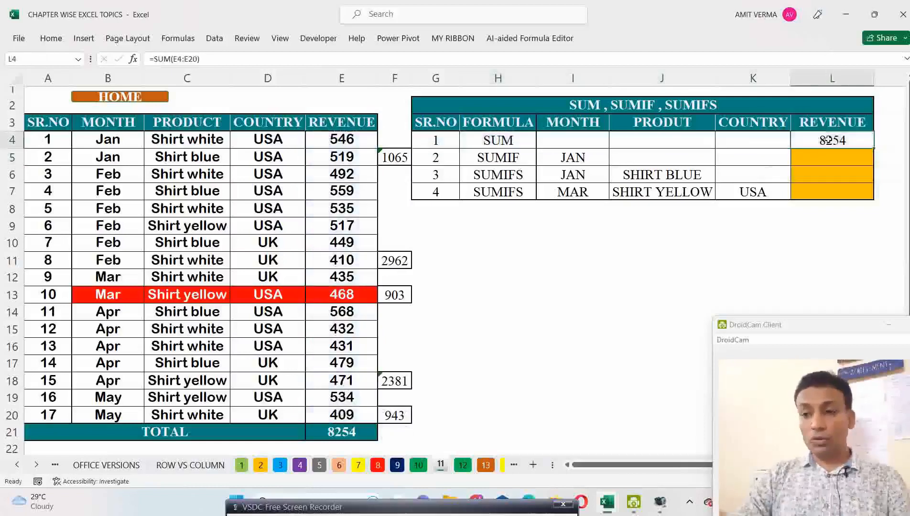
pyautogui.press('Delete')
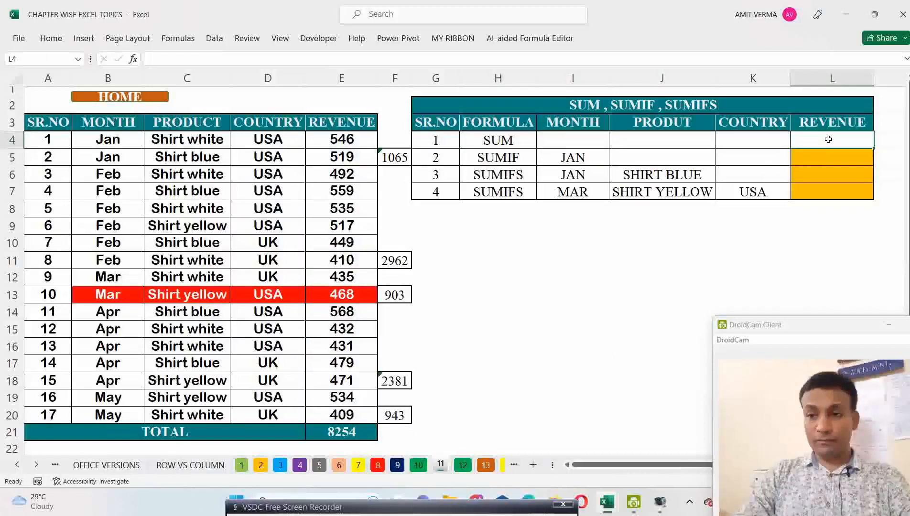
# Enter the formula =SUM(E4:E20) in L4 to total the revenue
pyautogui.write('=SUM')
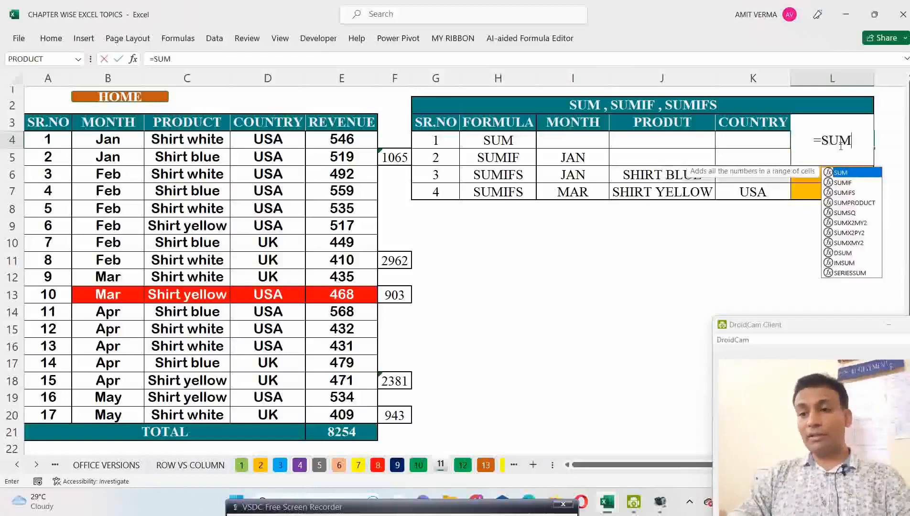
pyautogui.write('(')
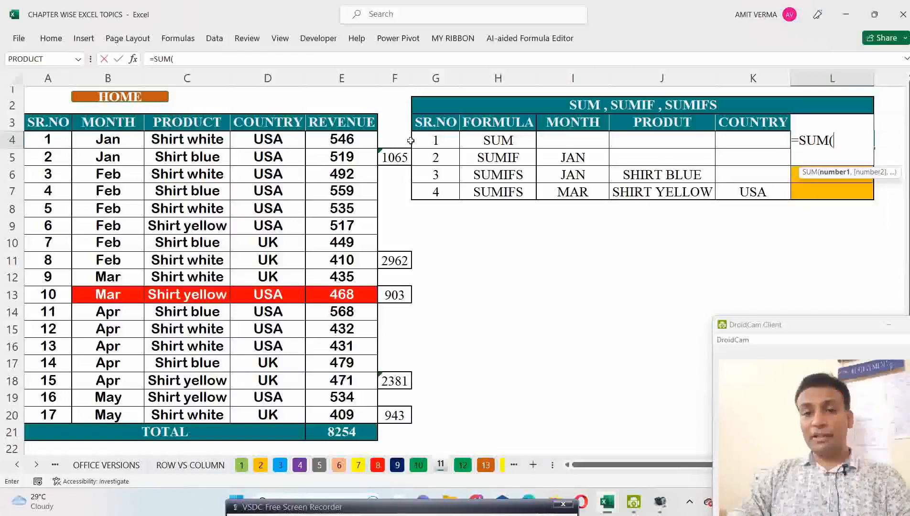
pyautogui.moveTo(337, 142); pyautogui.dragTo(327, 412)
pyautogui.press('Return')
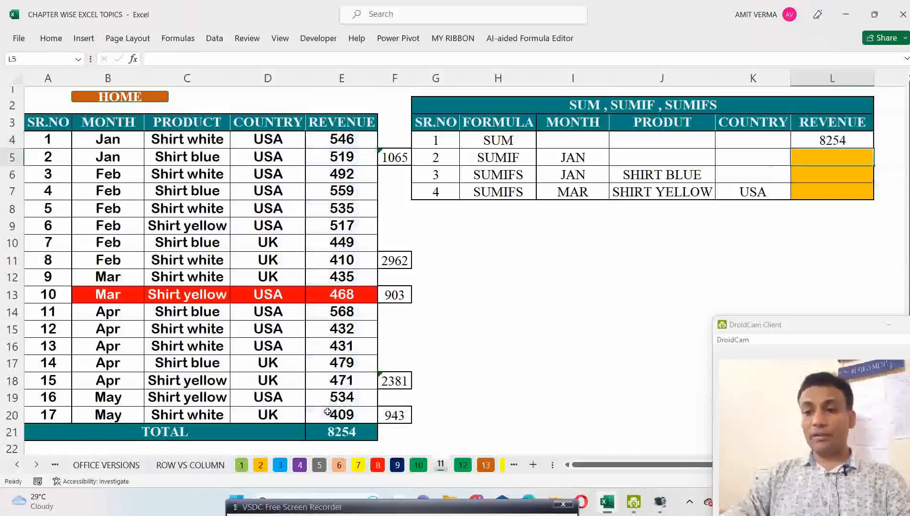
# Compare the SUM result in L4 with the sales table's revenue total in E21
pyautogui.click(835, 141)
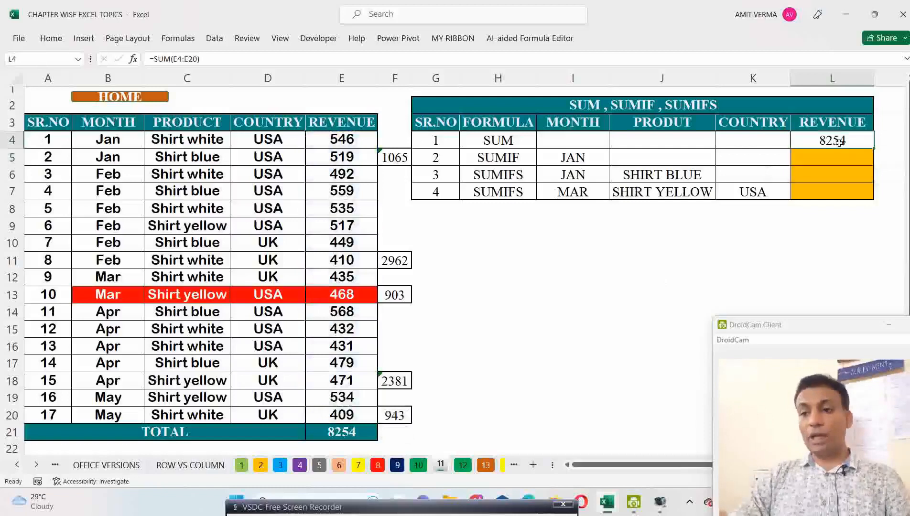
pyautogui.click(337, 432)
pyautogui.click(853, 139)
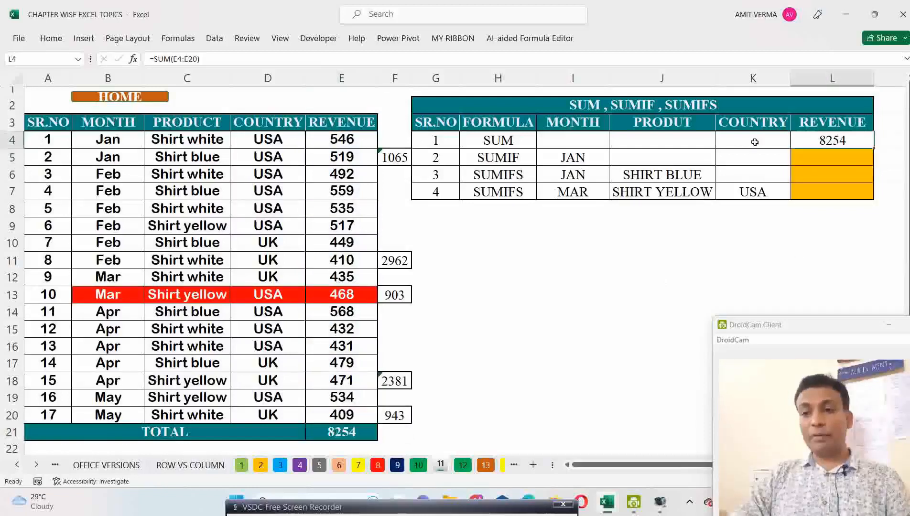
pyautogui.click(487, 140)
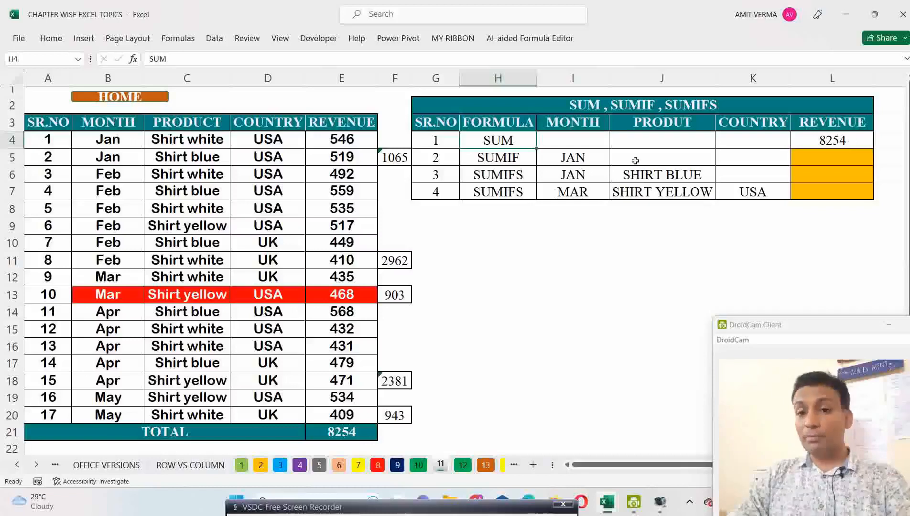
# Examine the SUMIF row's formula, month and revenue cells and the month choices for I5, keeping JAN
pyautogui.click(508, 159)
pyautogui.click(564, 163)
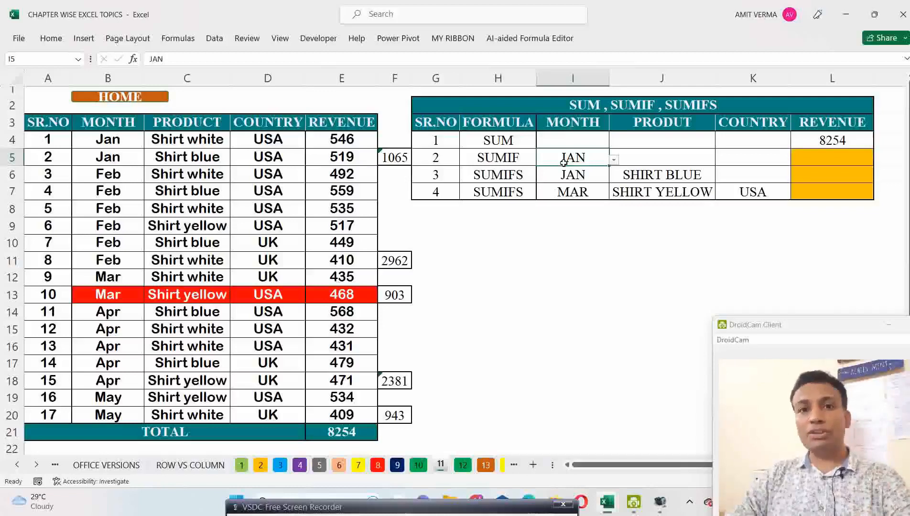
pyautogui.click(510, 157)
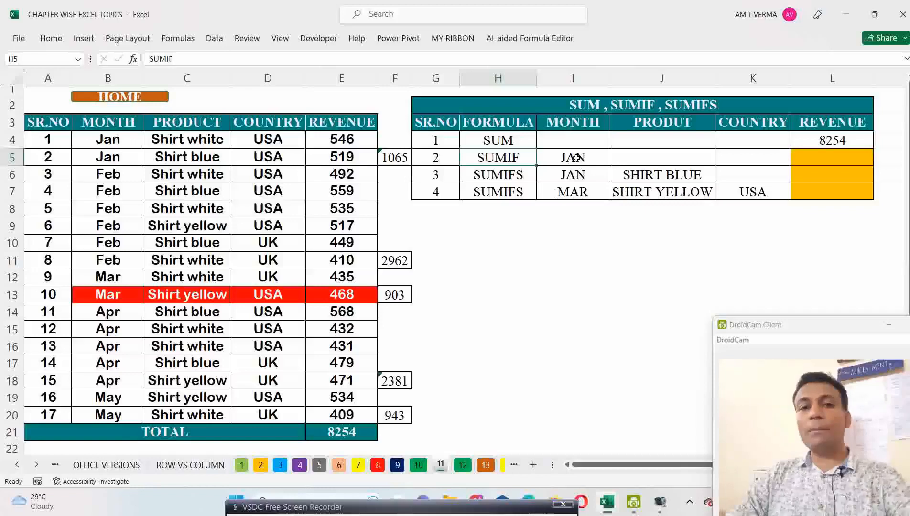
pyautogui.click(837, 157)
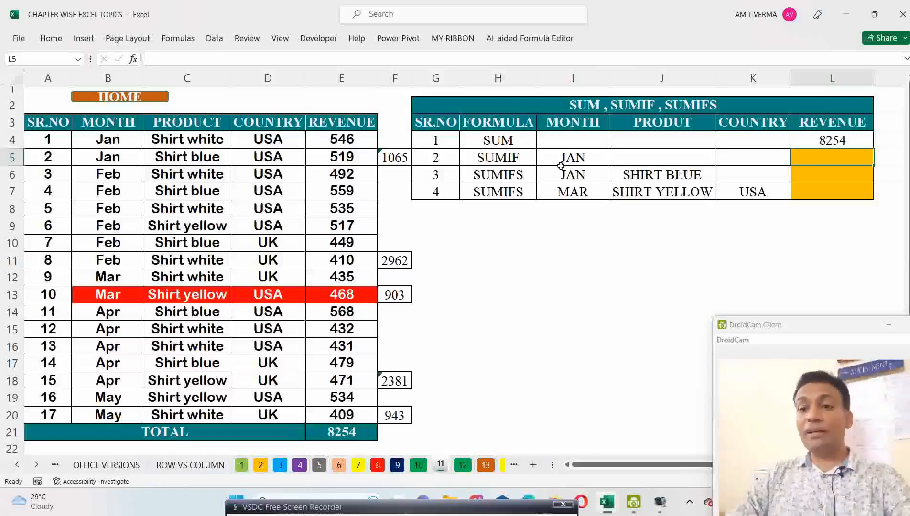
pyautogui.click(519, 162)
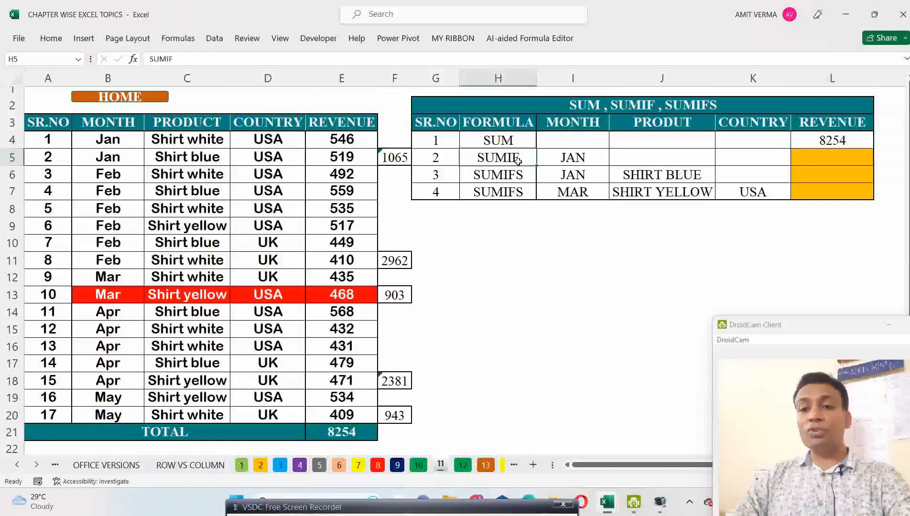
pyautogui.click(585, 159)
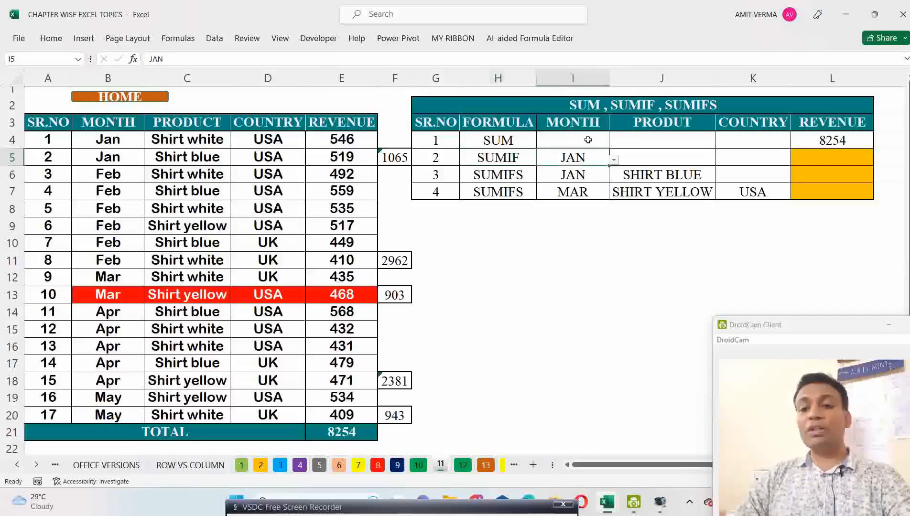
pyautogui.click(613, 161)
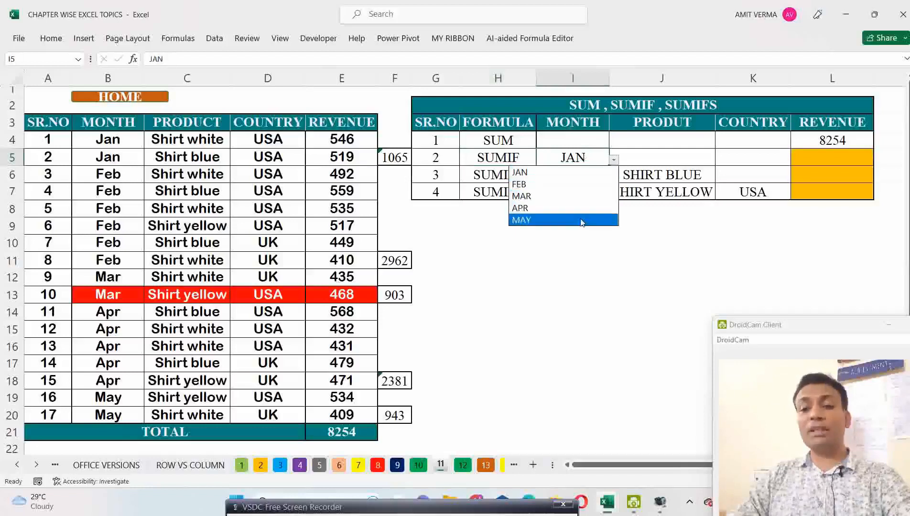
pyautogui.click(587, 172)
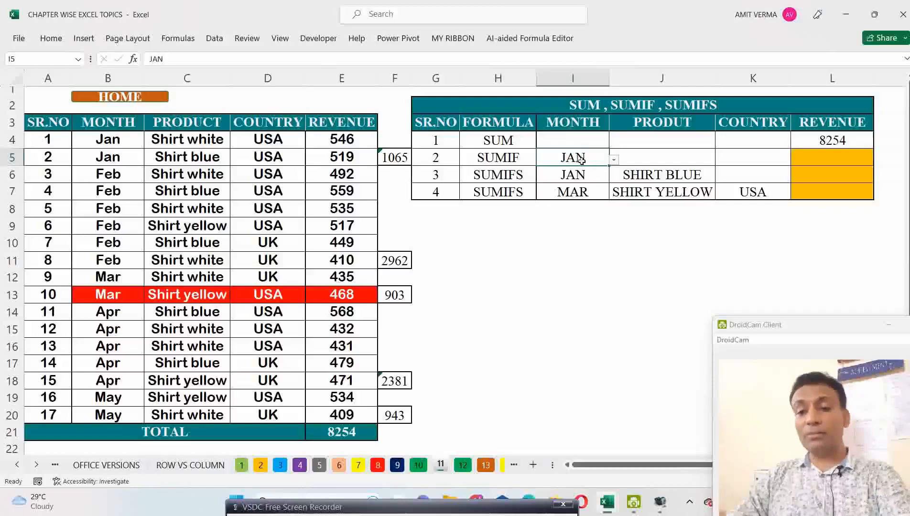
# Examine the data validation settings of month cell I5, keeping the List type with source JAN,FEB,MAR,APR,MAY
pyautogui.click(215, 40)
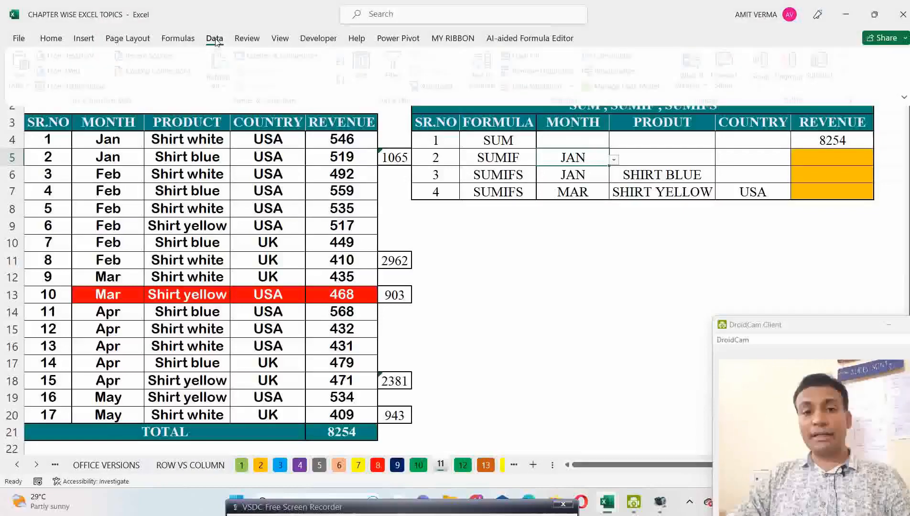
pyautogui.click(534, 86)
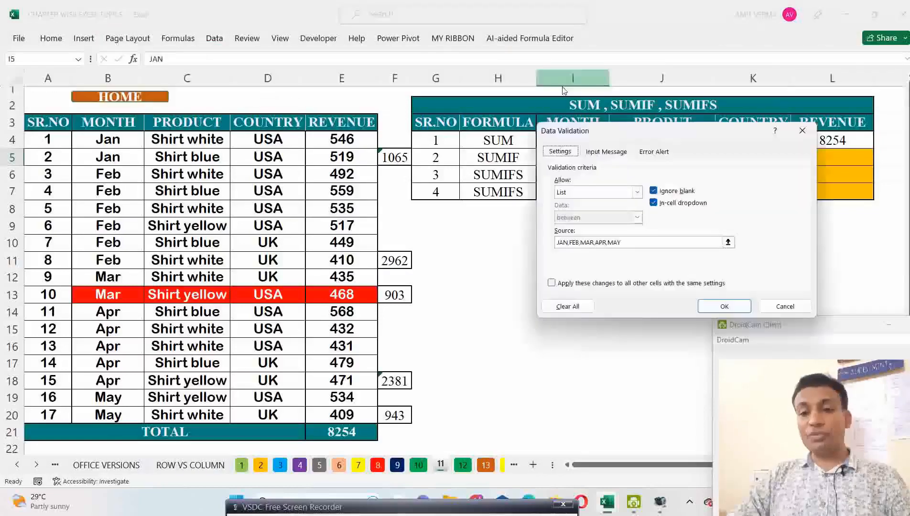
pyautogui.click(637, 191)
pyautogui.click(574, 227)
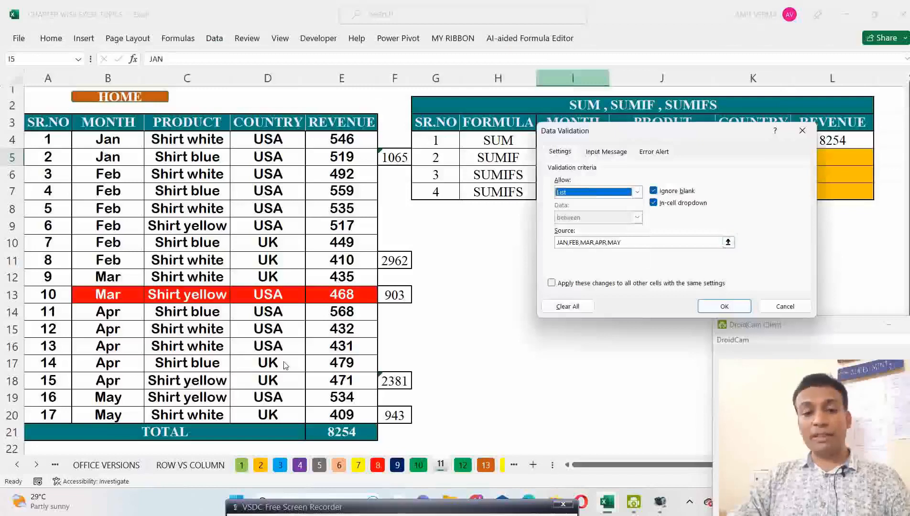
pyautogui.click(723, 307)
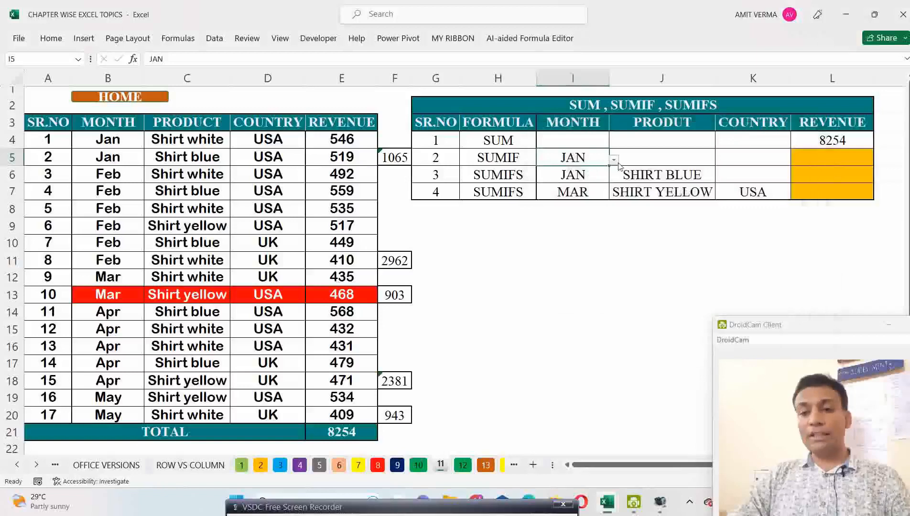
# Review the criteria month cells I5, I6 and I7 and the SUMIF row's revenue cell L5
pyautogui.click(613, 160)
pyautogui.click(588, 156)
pyautogui.click(594, 174)
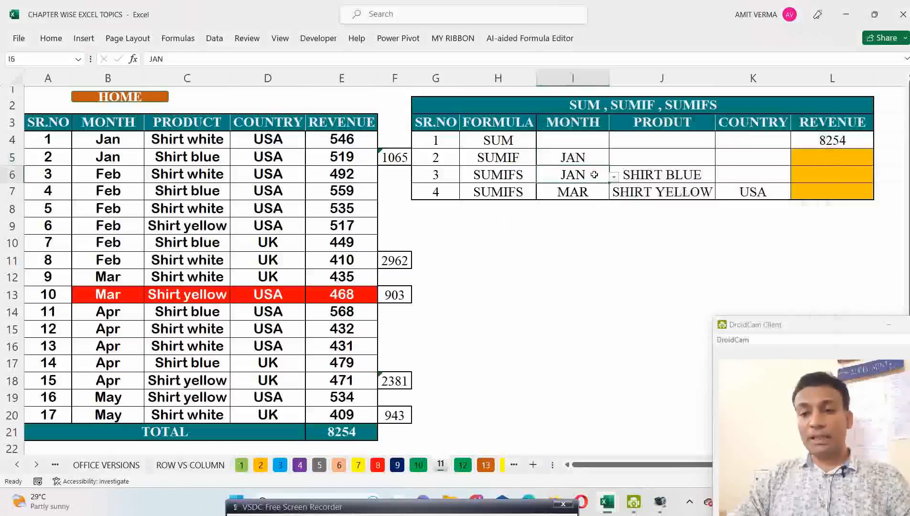
pyautogui.click(595, 191)
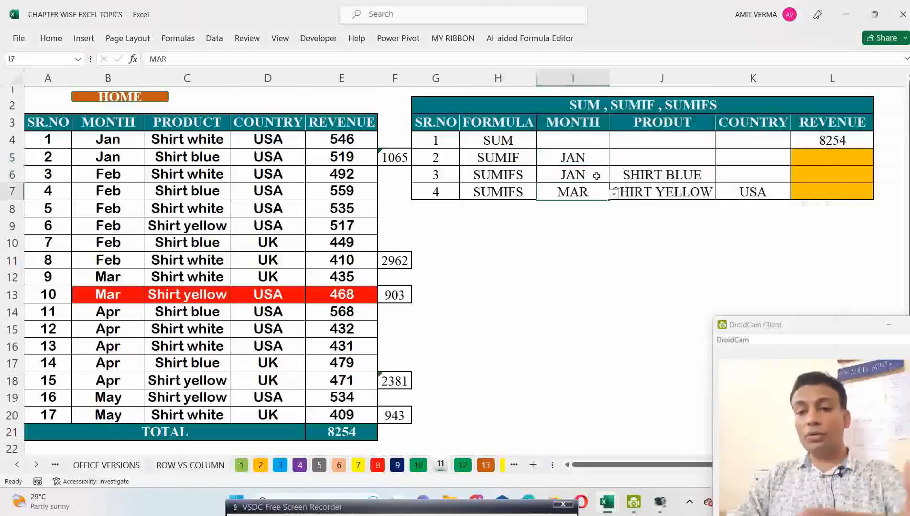
pyautogui.click(587, 159)
pyautogui.click(589, 189)
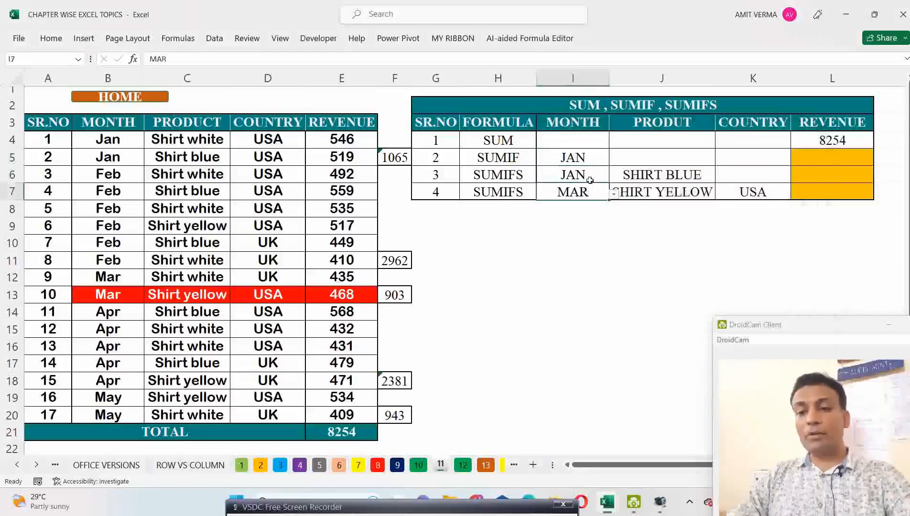
pyautogui.click(590, 159)
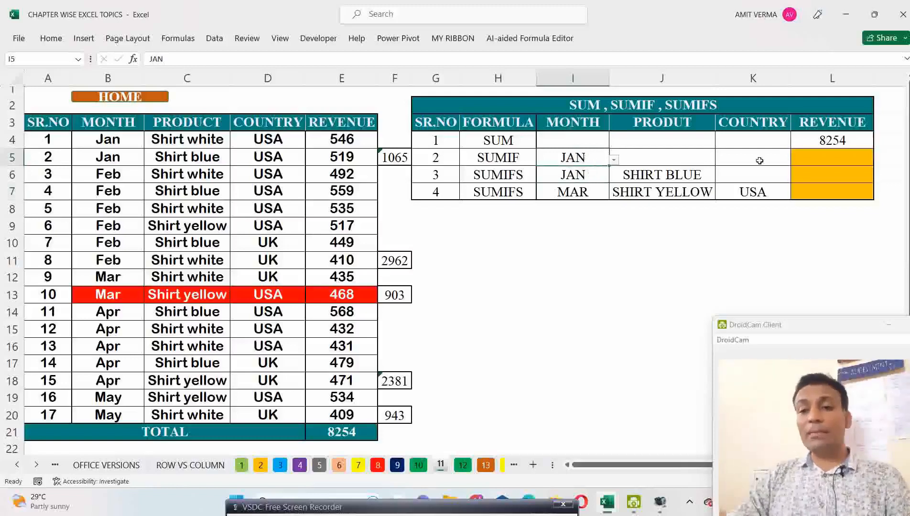
pyautogui.click(868, 164)
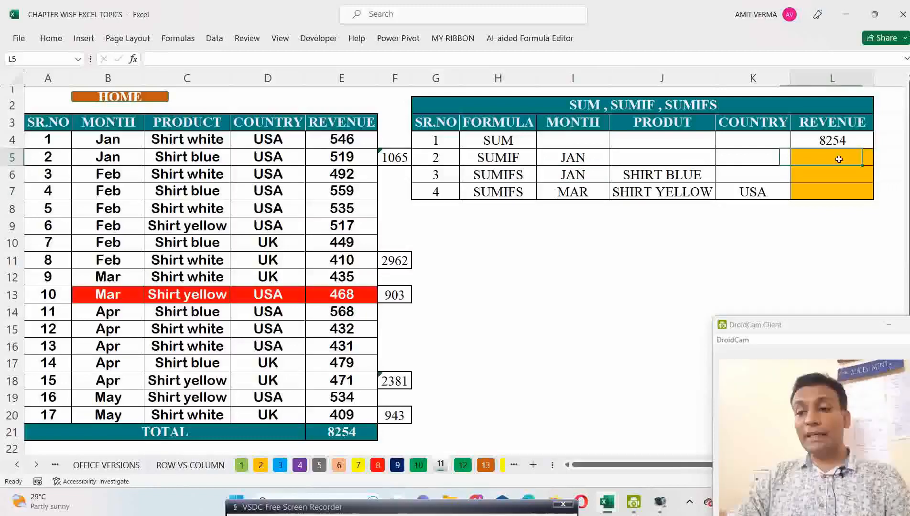
# Set the SUMIF row's month in I5 to FEB from its list of months
pyautogui.click(588, 163)
pyautogui.click(613, 160)
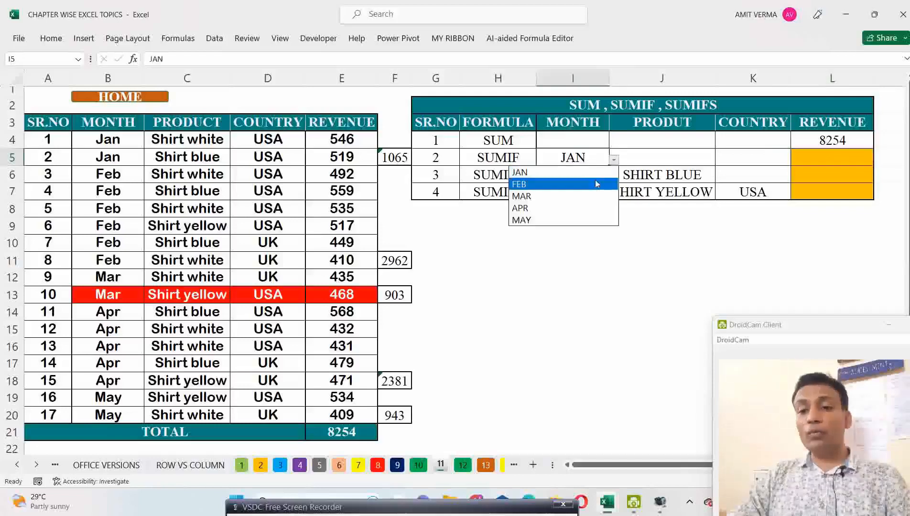
pyautogui.press('Escape')
pyautogui.click(613, 160)
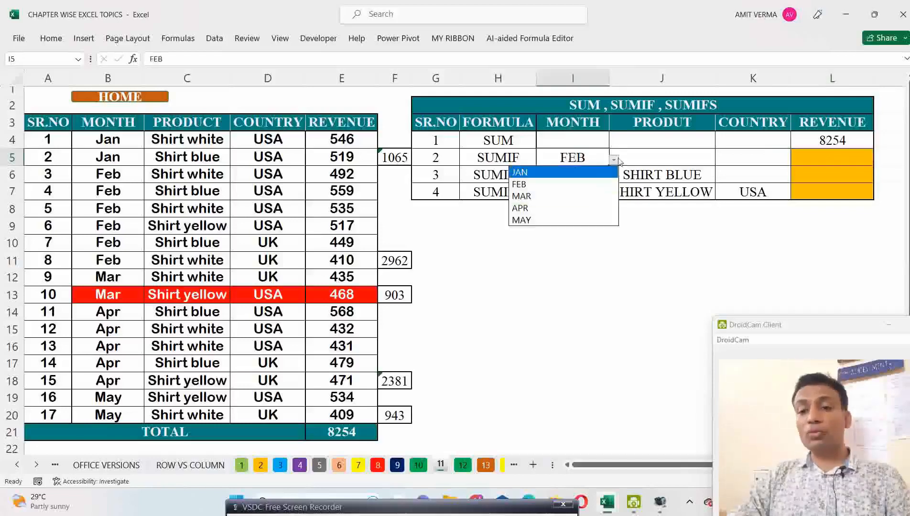
pyautogui.press('Escape')
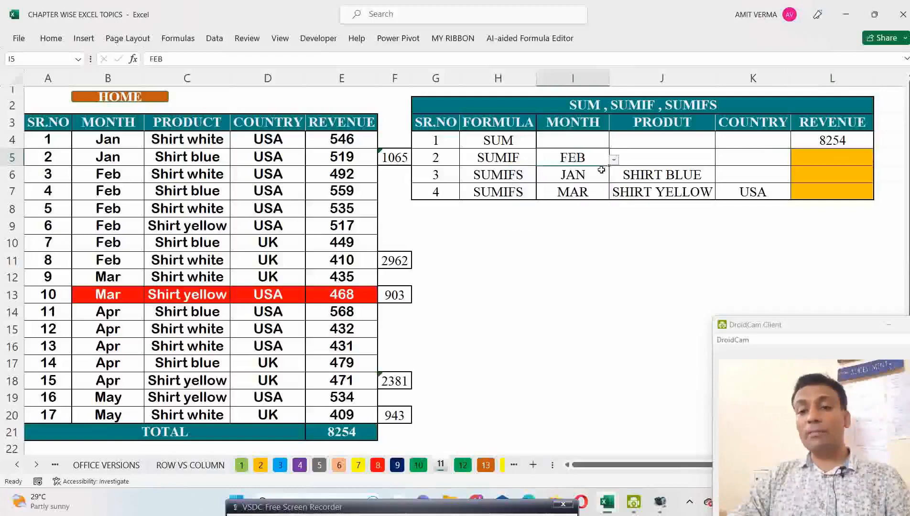
# Enter the formula =SUMIF($B$4:$B$20,$I$5,$E$4:$E$20) in L5 to total the revenue for the chosen month
pyautogui.click(816, 159)
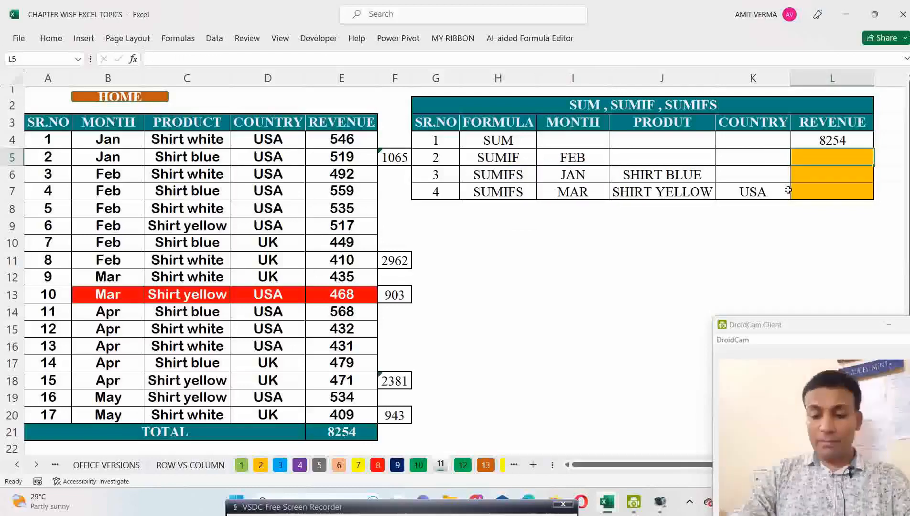
pyautogui.write('=SUM')
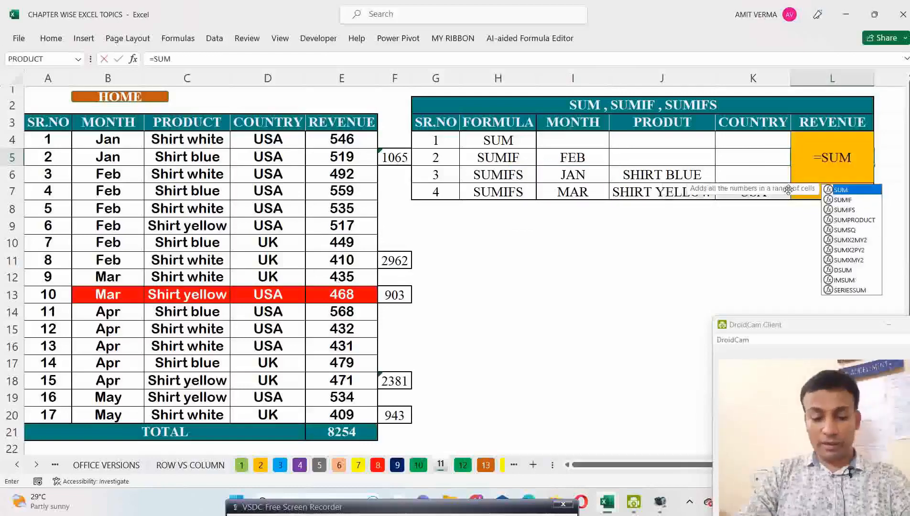
pyautogui.write('IF(')
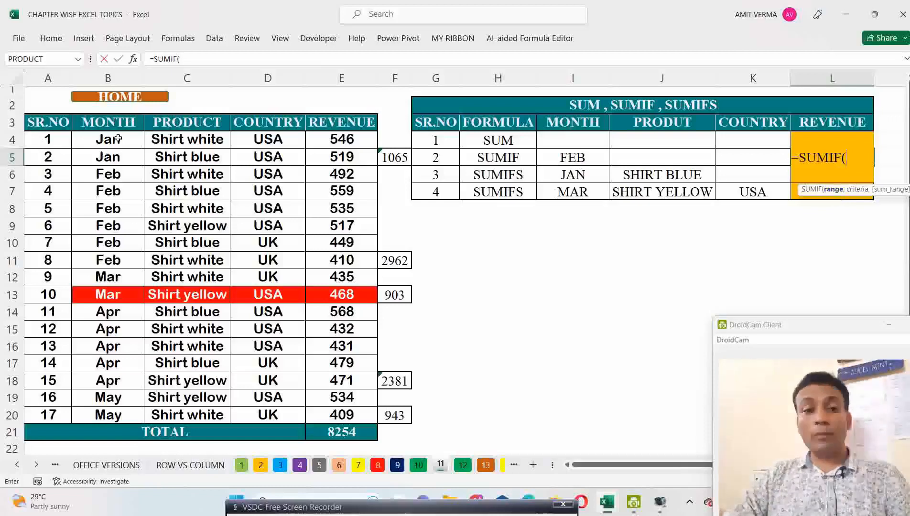
pyautogui.moveTo(115, 138); pyautogui.dragTo(113, 413)
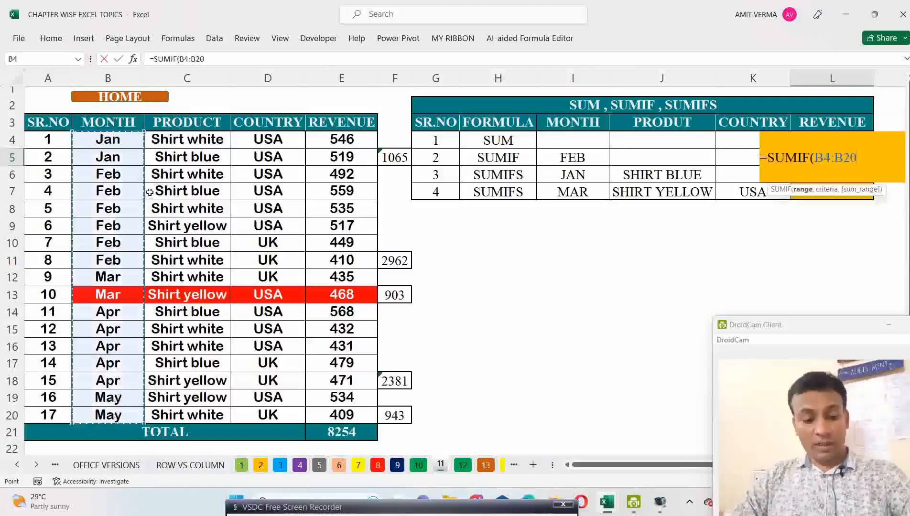
pyautogui.press('F4')
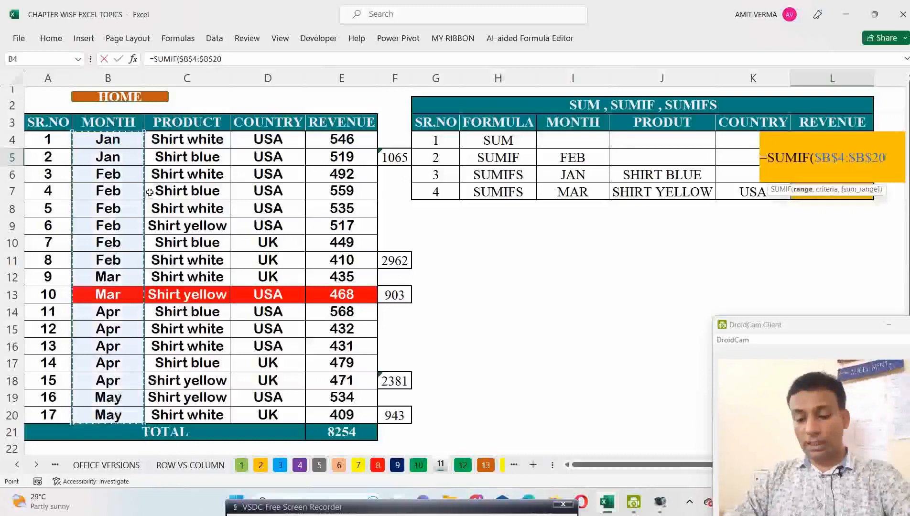
pyautogui.write(',')
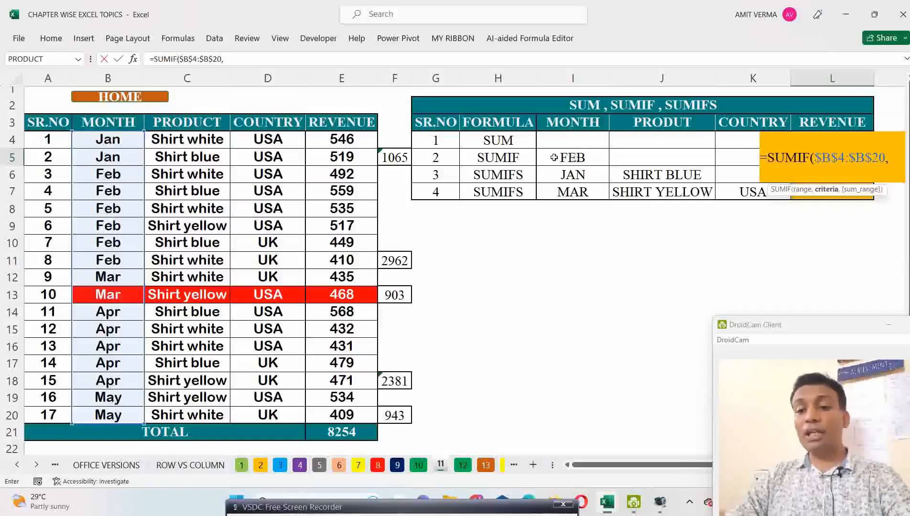
pyautogui.click(576, 158)
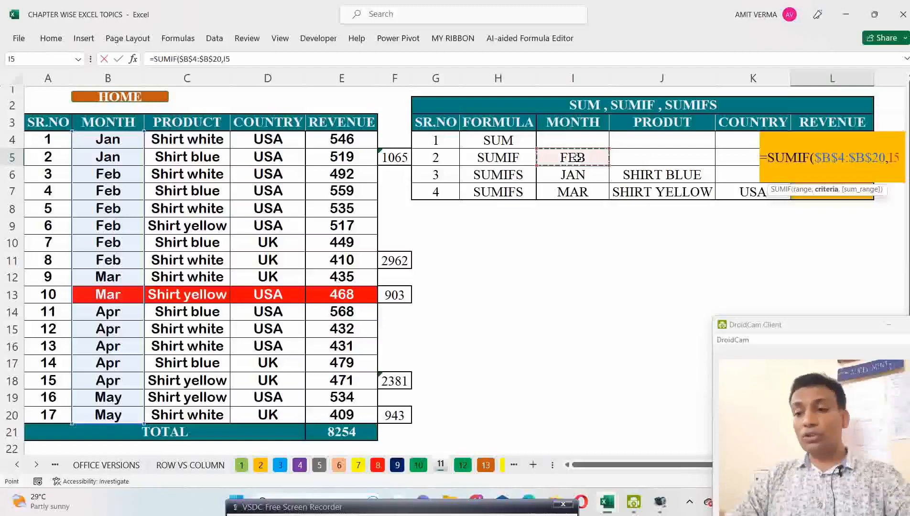
pyautogui.press('F4')
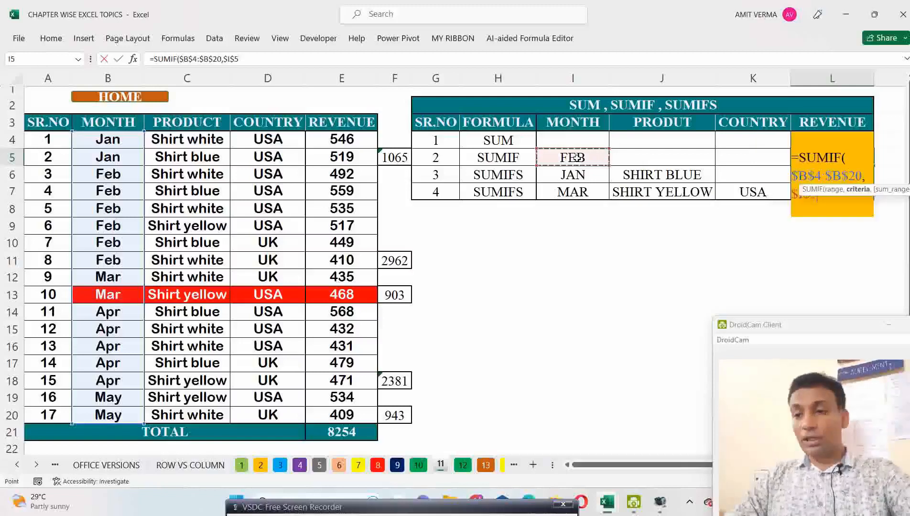
pyautogui.write(',')
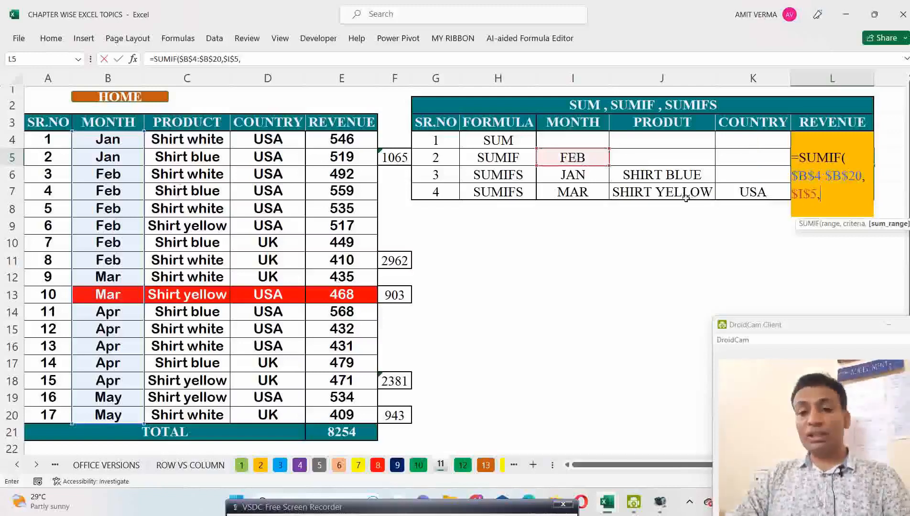
pyautogui.moveTo(334, 140); pyautogui.dragTo(329, 408)
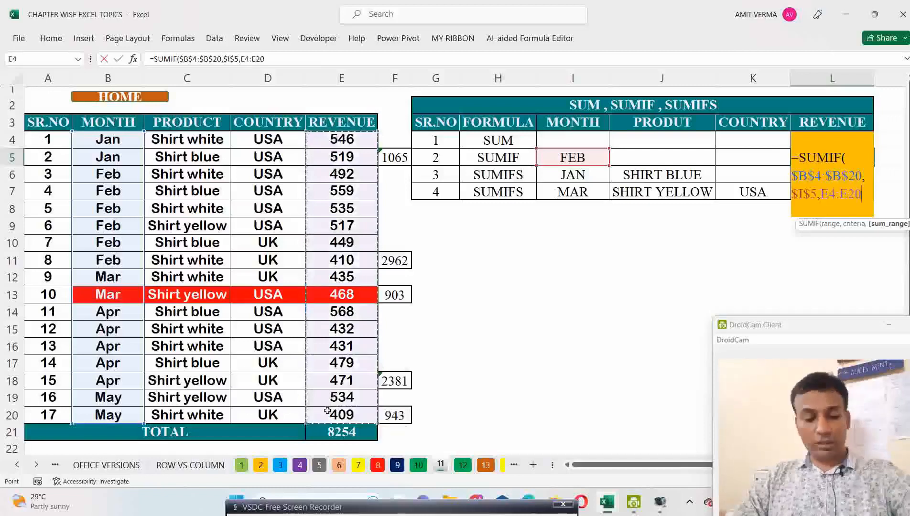
pyautogui.press('F4')
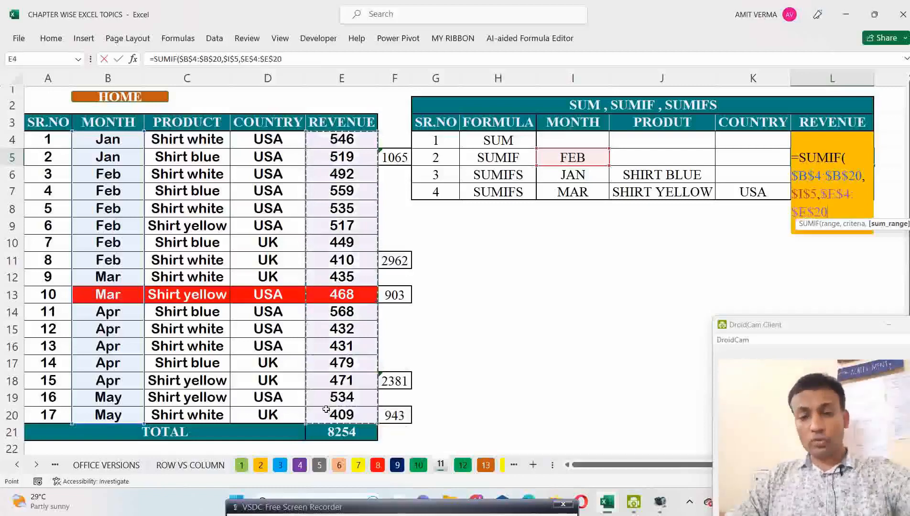
pyautogui.press('Return')
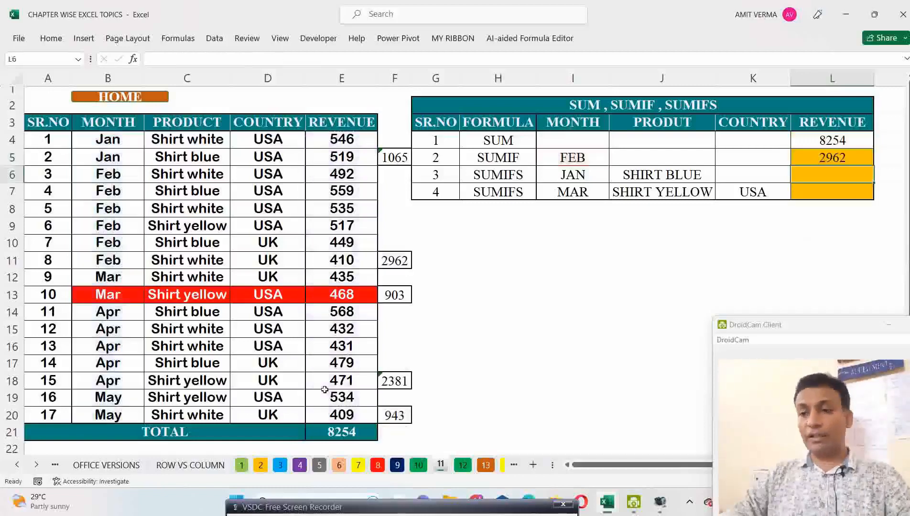
# Compare the SUMIF result in L5 with the February subtotal in F11 and fill F11 with standard orange
pyautogui.click(836, 158)
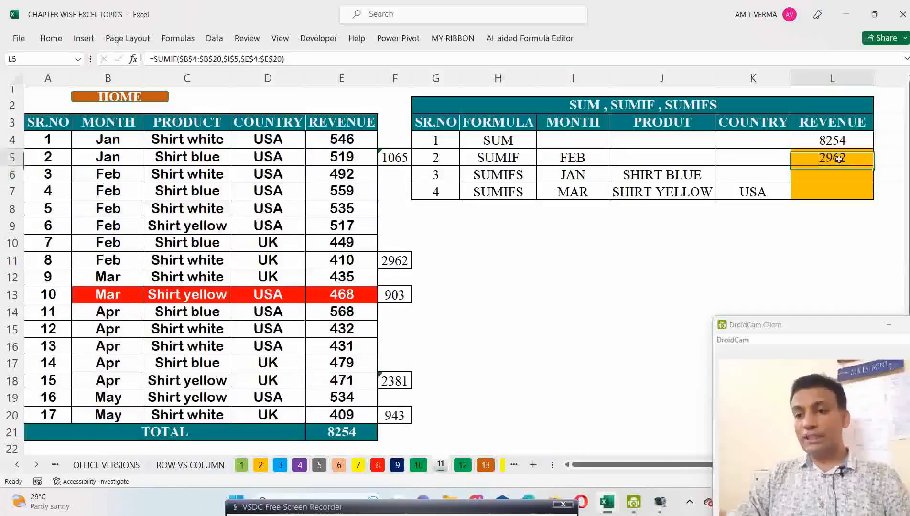
pyautogui.click(389, 263)
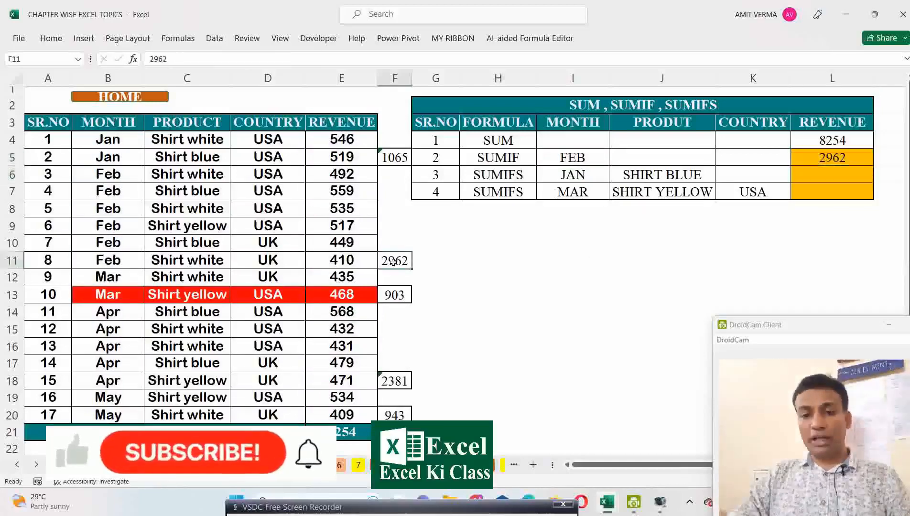
pyautogui.press('alt')
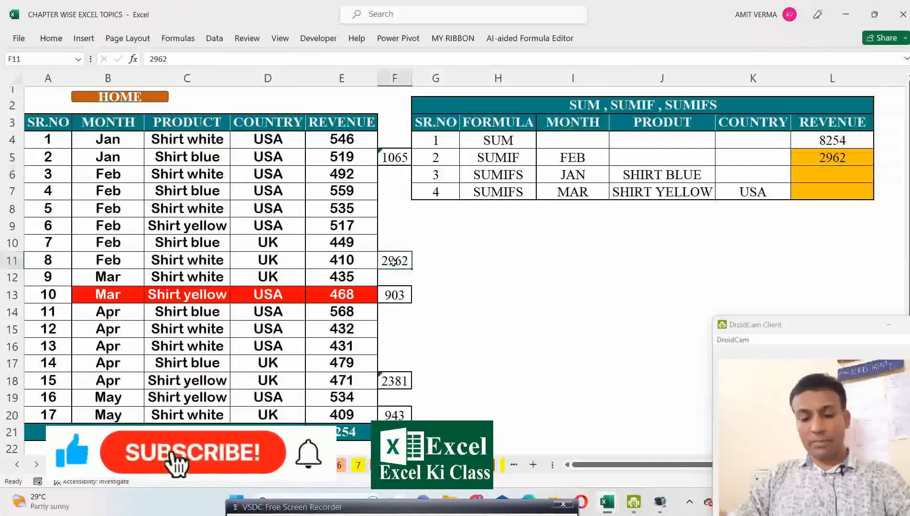
pyautogui.press('h')
pyautogui.press('h')
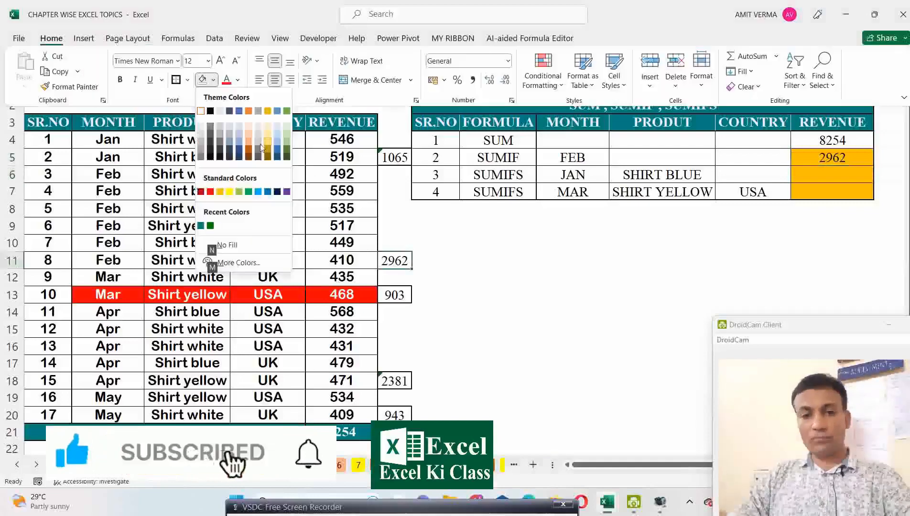
pyautogui.click(220, 192)
# Check the SUMIF result in L5 against the February sales rows B6:E11
pyautogui.click(860, 157)
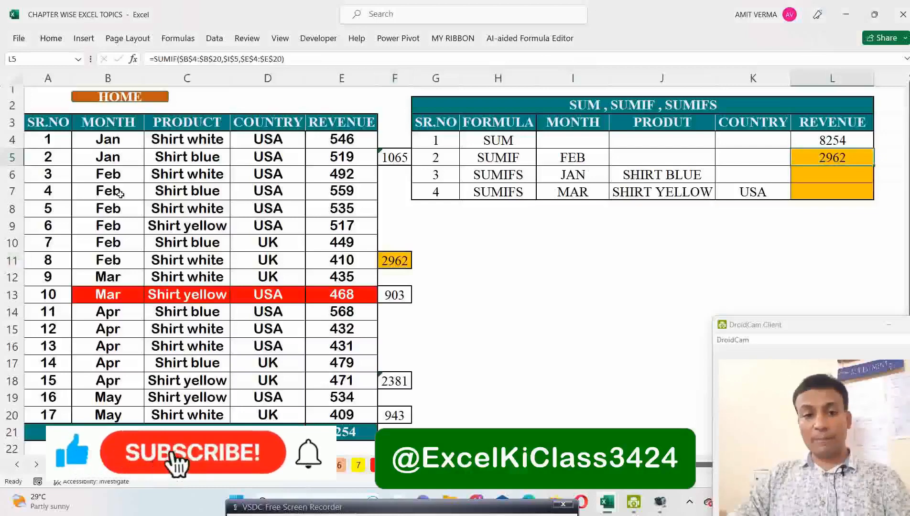
pyautogui.moveTo(120, 191); pyautogui.dragTo(329, 261)
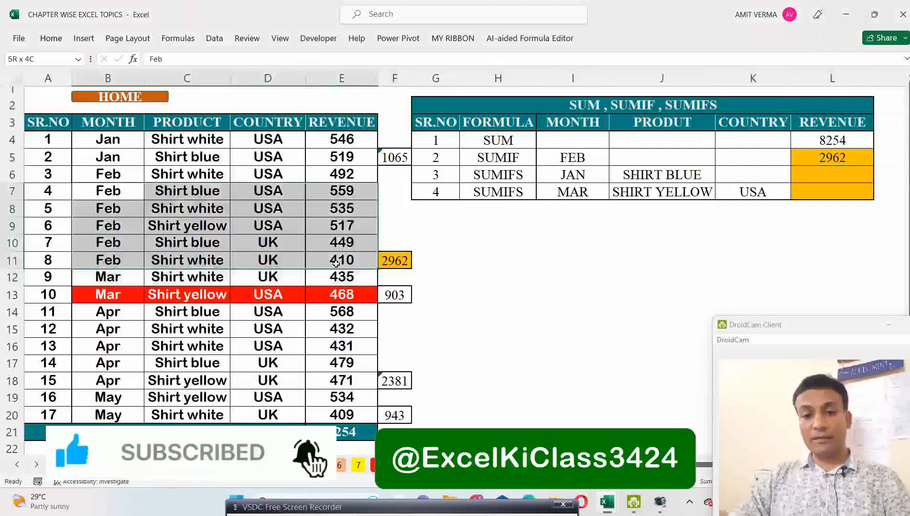
pyautogui.moveTo(93, 175); pyautogui.dragTo(342, 260)
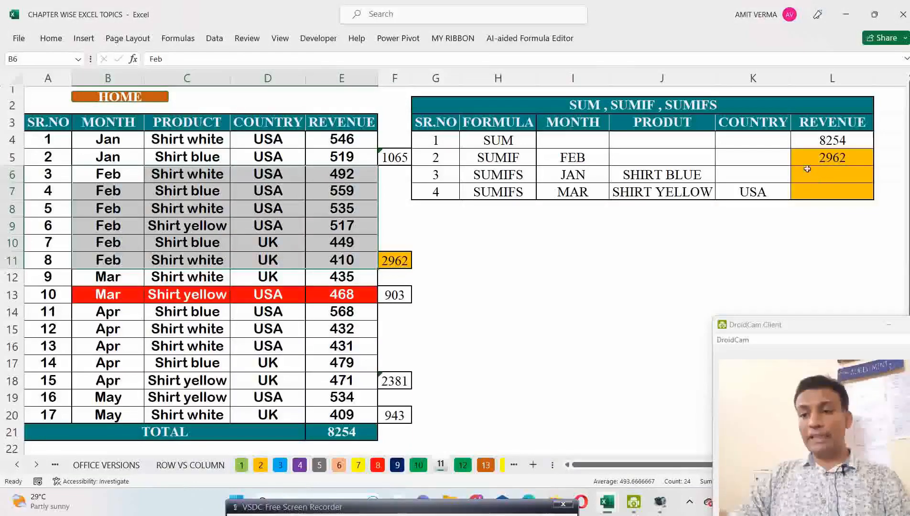
# Set the SUMIF month in I5 to JAN and check the result against the January revenues in E4:E5
pyautogui.click(603, 159)
pyautogui.click(614, 159)
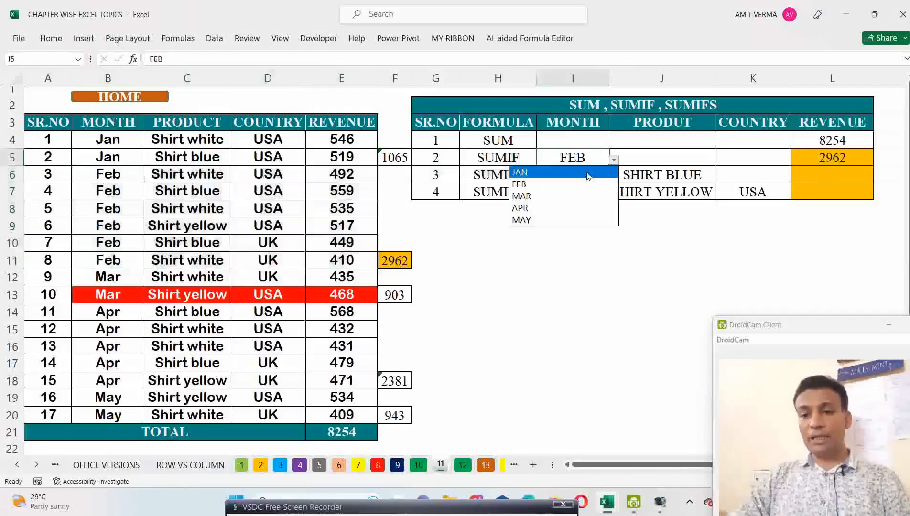
pyautogui.click(588, 173)
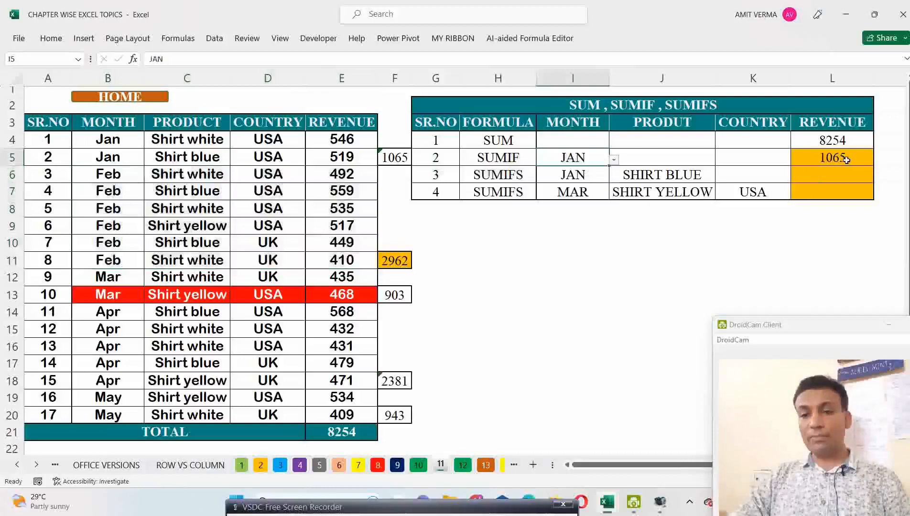
pyautogui.moveTo(339, 136); pyautogui.dragTo(340, 157)
pyautogui.click(499, 157)
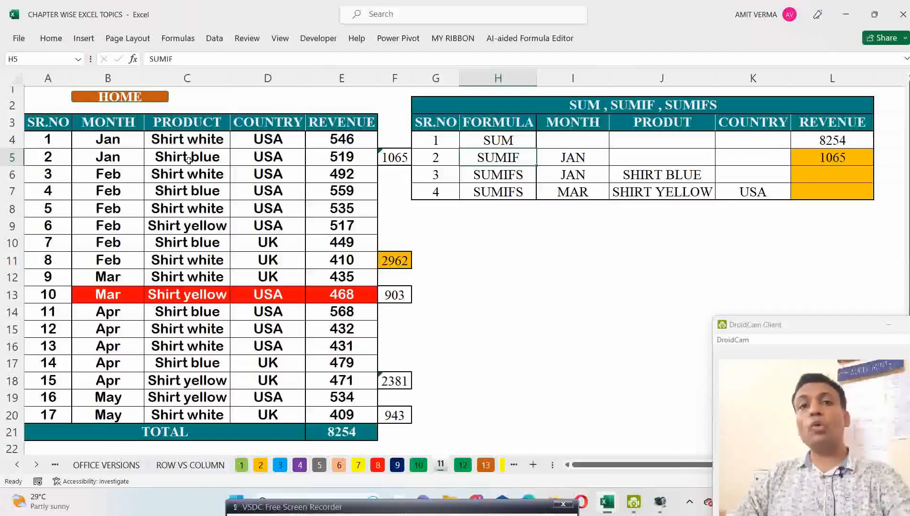
# Start a new conditional formatting rule for B4:E20 that uses a formula to determine which cells to format
pyautogui.moveTo(94, 135); pyautogui.dragTo(327, 411)
pyautogui.press('alt')
pyautogui.press('h')
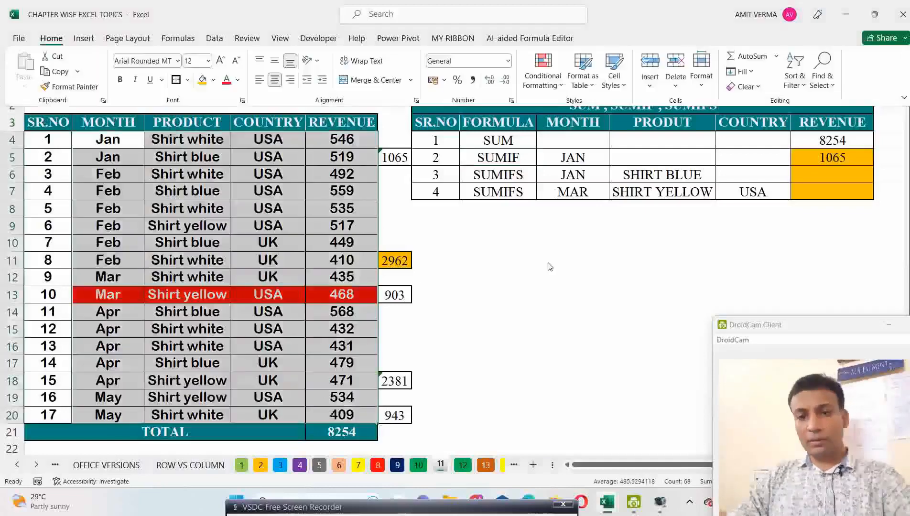
pyautogui.press('l')
pyautogui.click(560, 247)
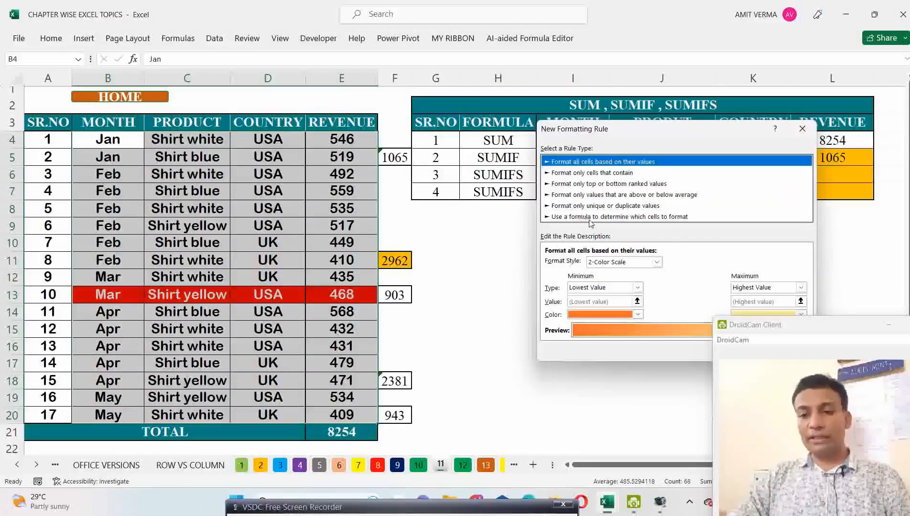
pyautogui.click(587, 217)
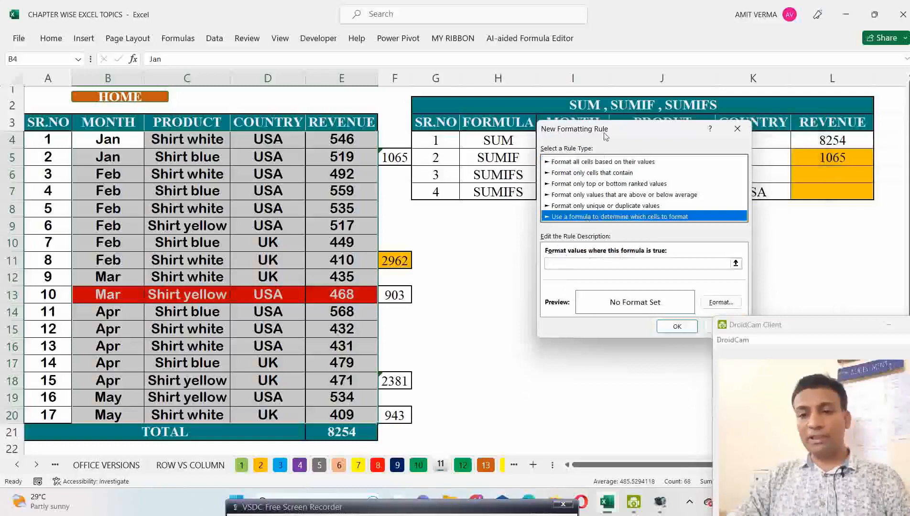
pyautogui.moveTo(604, 129); pyautogui.dragTo(479, 214)
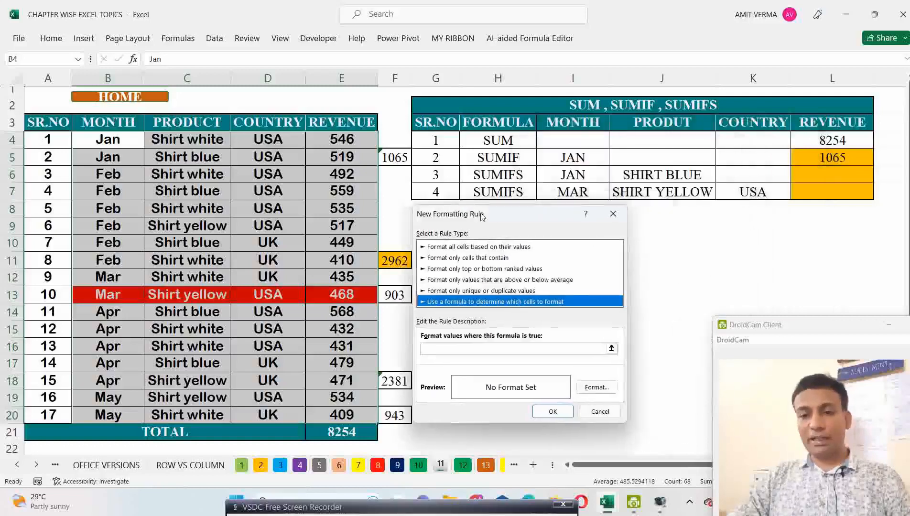
# Enter the rule formula =$I$5=$B4:$B20 to match the month column against the SUMIF month
pyautogui.click(441, 350)
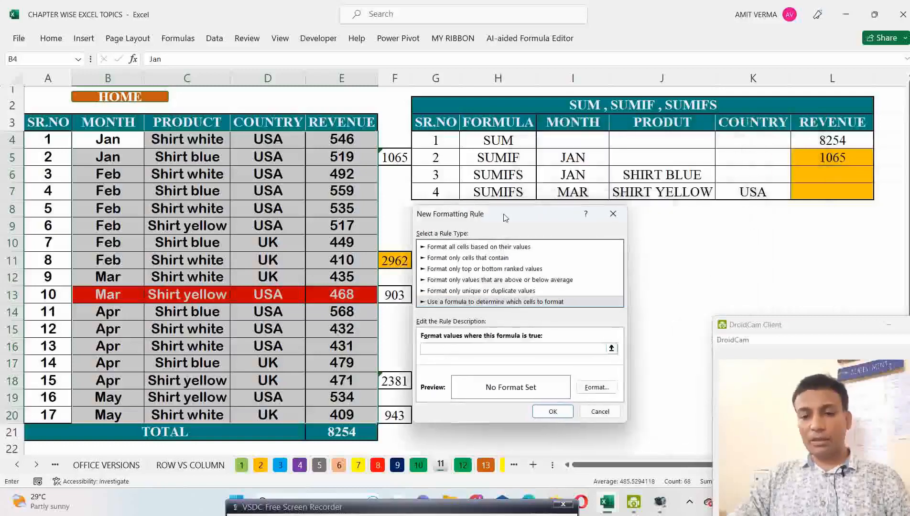
pyautogui.click(560, 159)
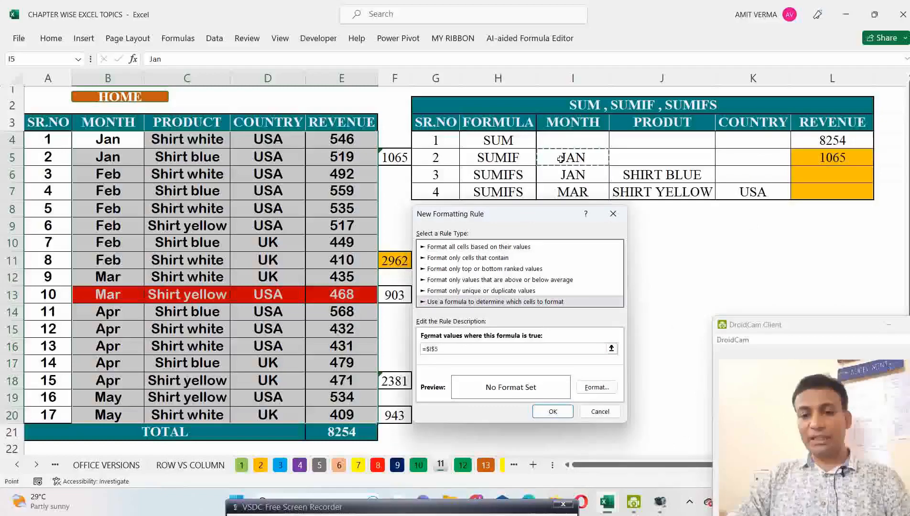
pyautogui.write('=')
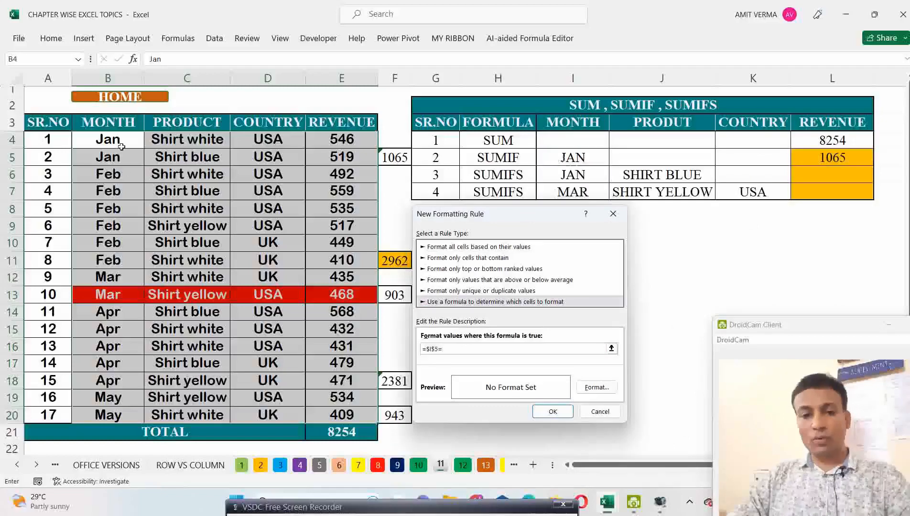
pyautogui.moveTo(120, 139); pyautogui.dragTo(102, 411)
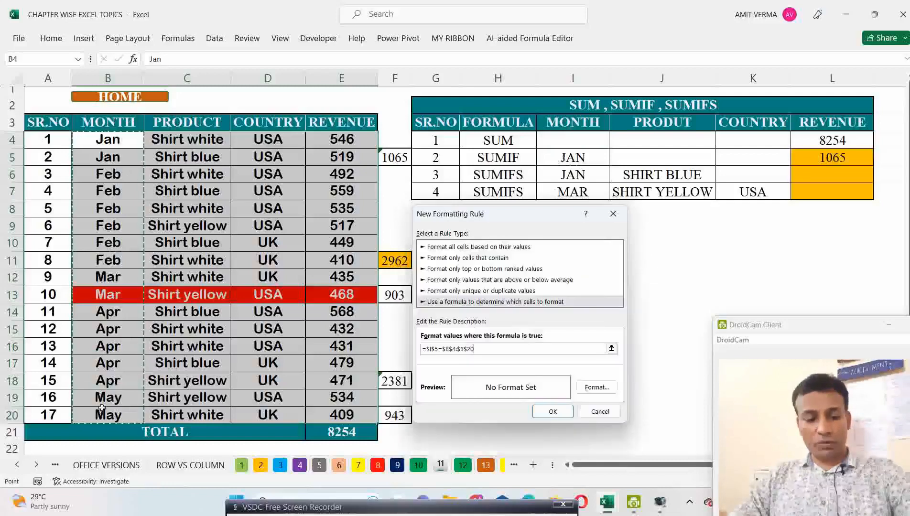
pyautogui.press('F4')
pyautogui.press('F4')
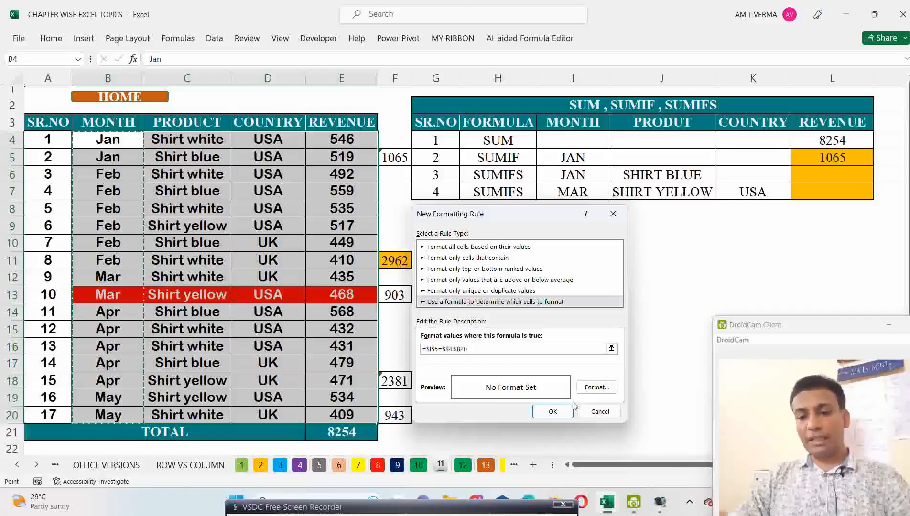
# Give the rule a white font and a red fill, and apply it to the sales rows
pyautogui.click(590, 391)
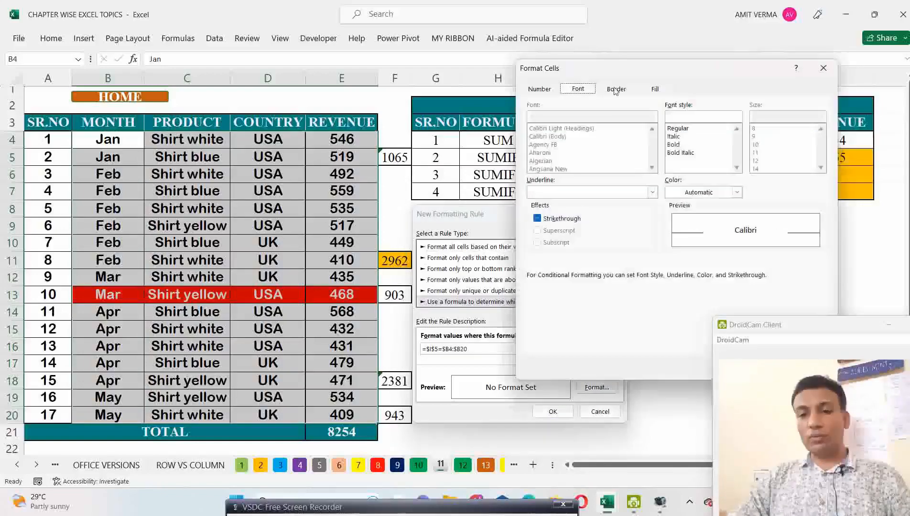
pyautogui.click(690, 192)
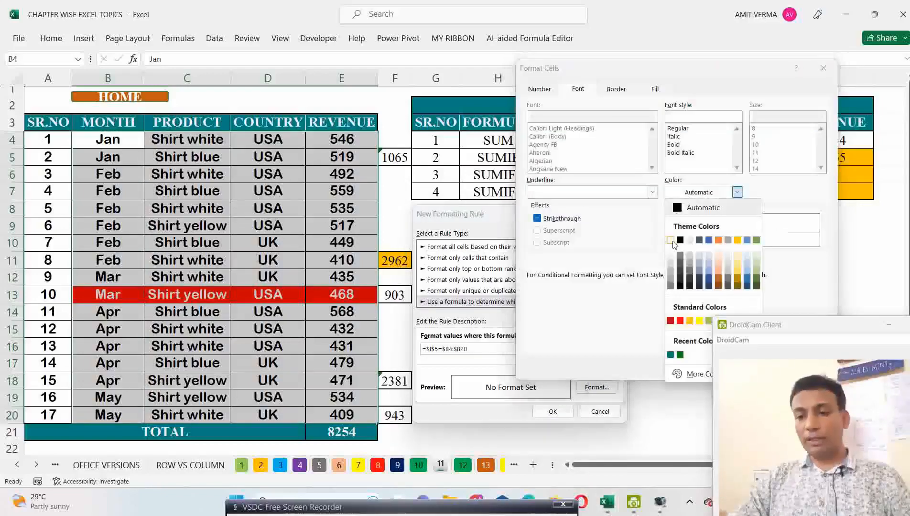
pyautogui.click(673, 237)
pyautogui.click(654, 90)
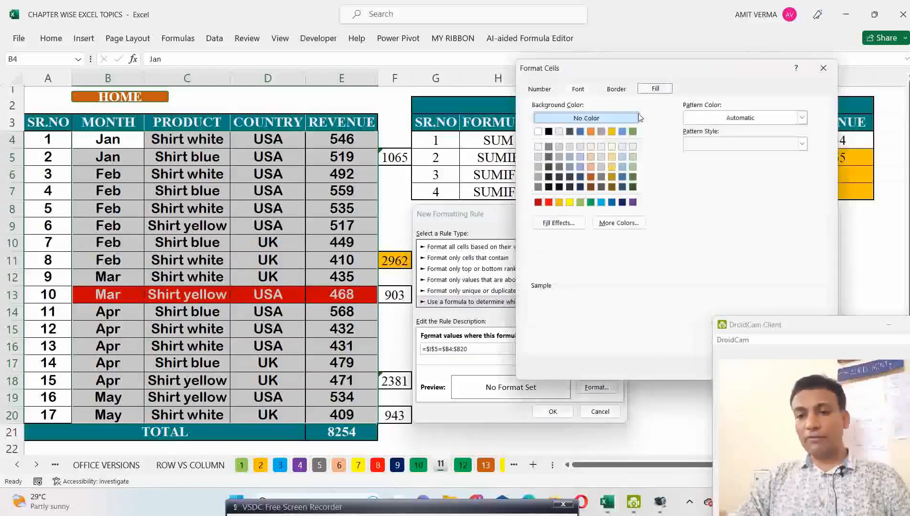
pyautogui.click(548, 202)
pyautogui.moveTo(597, 68); pyautogui.dragTo(475, 71)
pyautogui.click(616, 373)
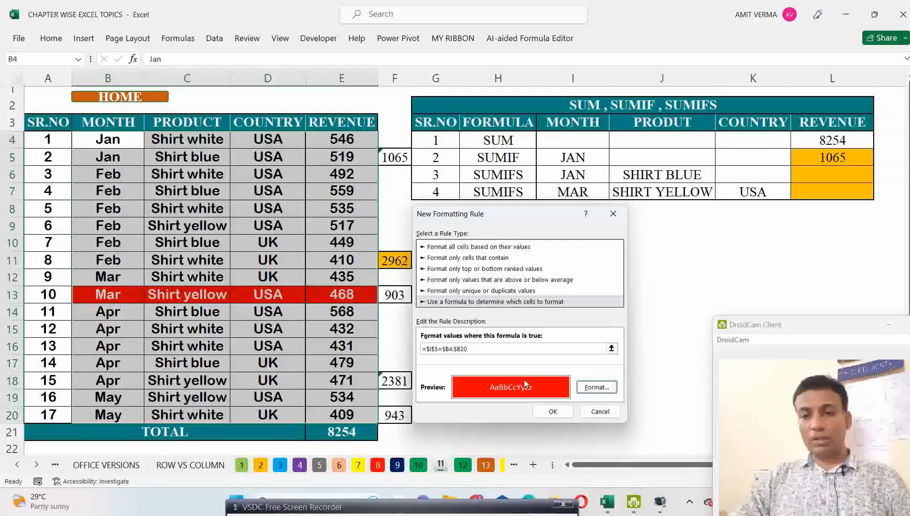
pyautogui.click(549, 411)
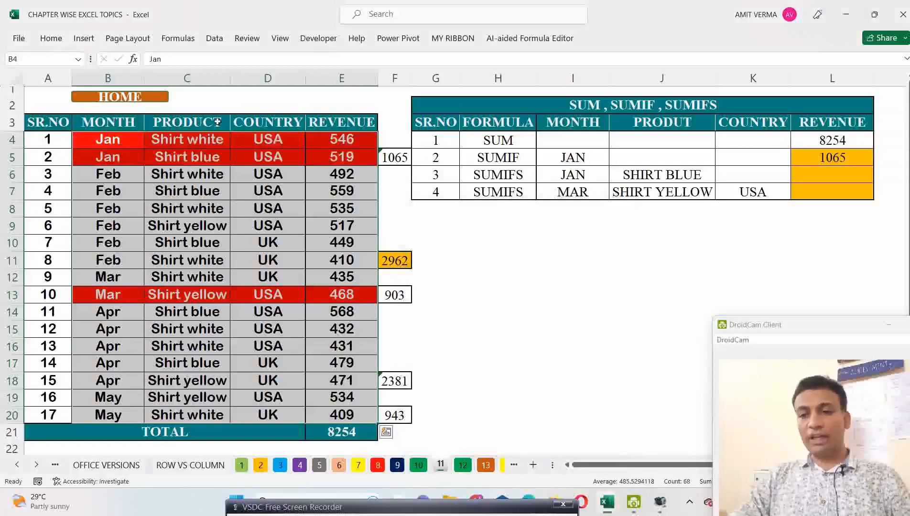
# Test the highlighting rule by setting the SUMIF month in I5 to FEB and then to APR
pyautogui.click(590, 155)
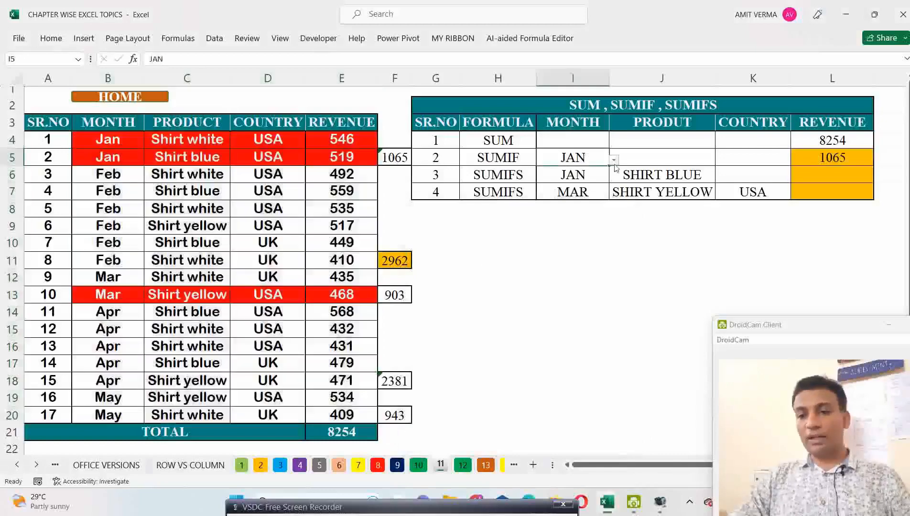
pyautogui.click(613, 160)
pyautogui.click(585, 185)
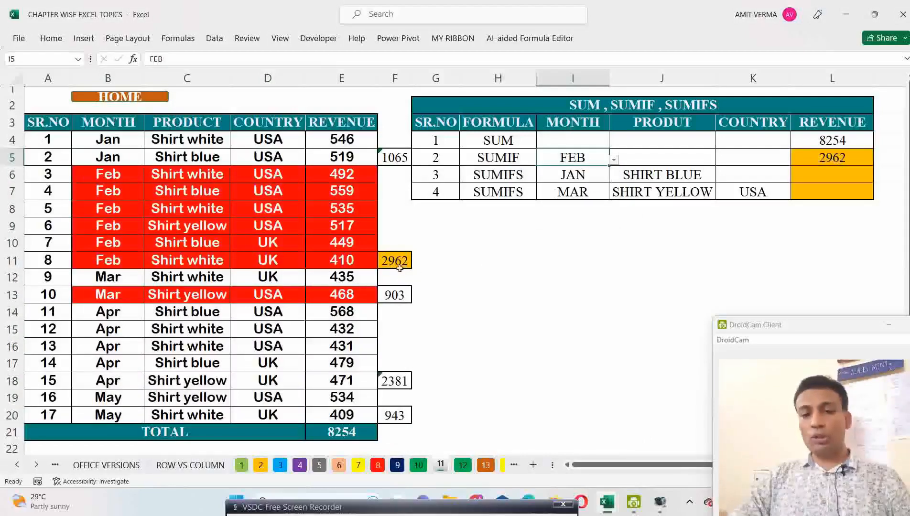
pyautogui.click(613, 159)
pyautogui.click(577, 208)
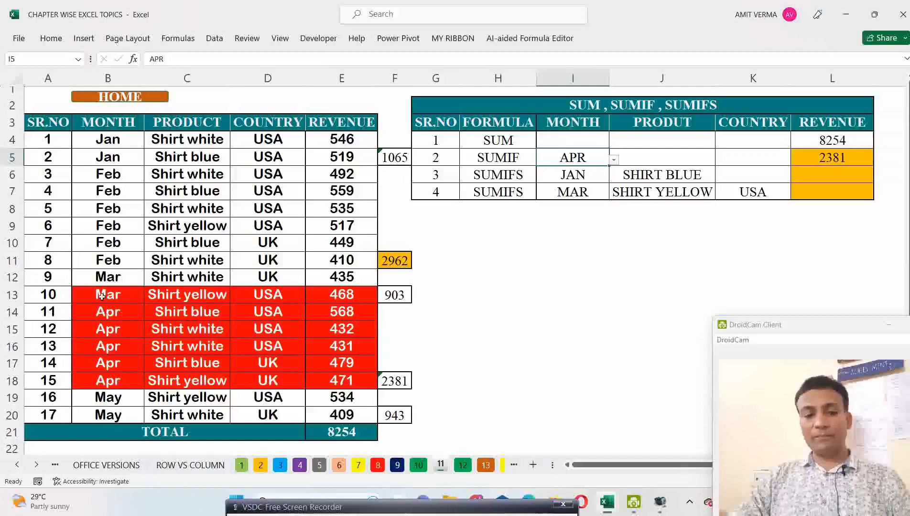
# Examine the highlighted March row B13:E13 and the April rows B14:E18 in the sales table
pyautogui.moveTo(102, 295); pyautogui.dragTo(326, 298)
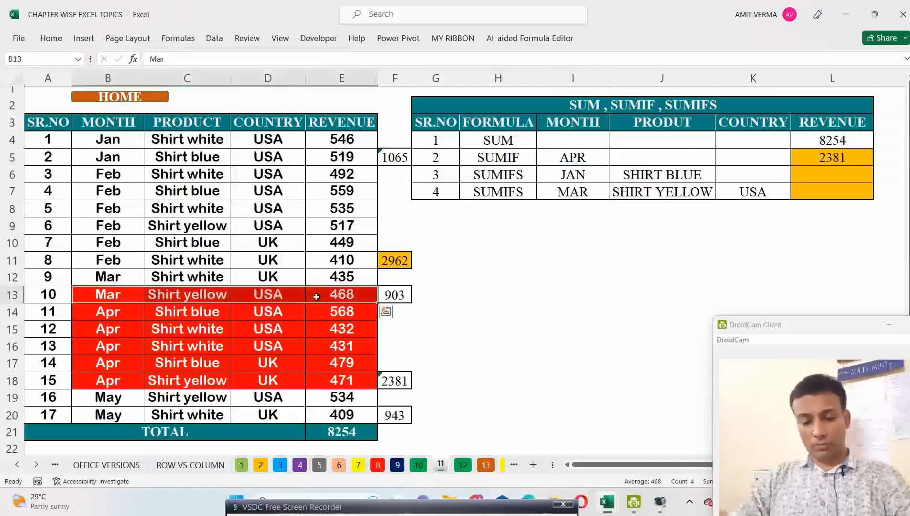
pyautogui.click(444, 330)
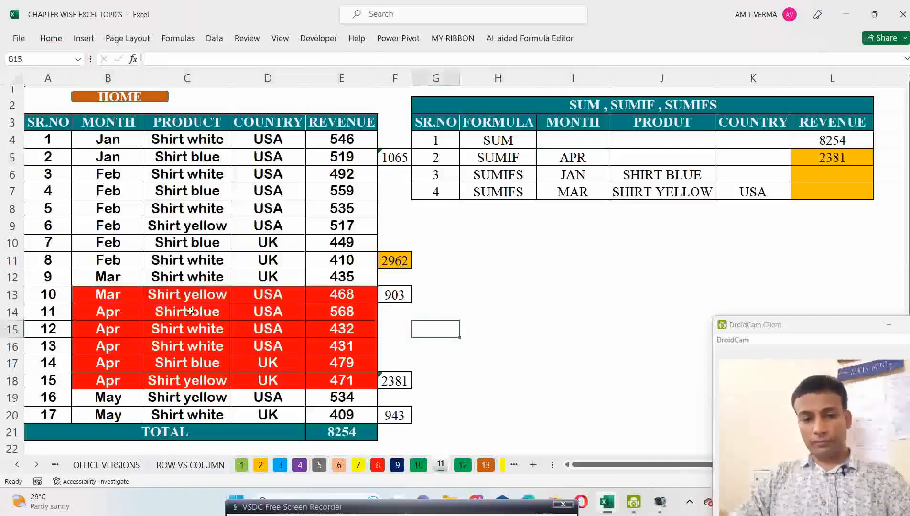
pyautogui.moveTo(108, 297); pyautogui.dragTo(326, 298)
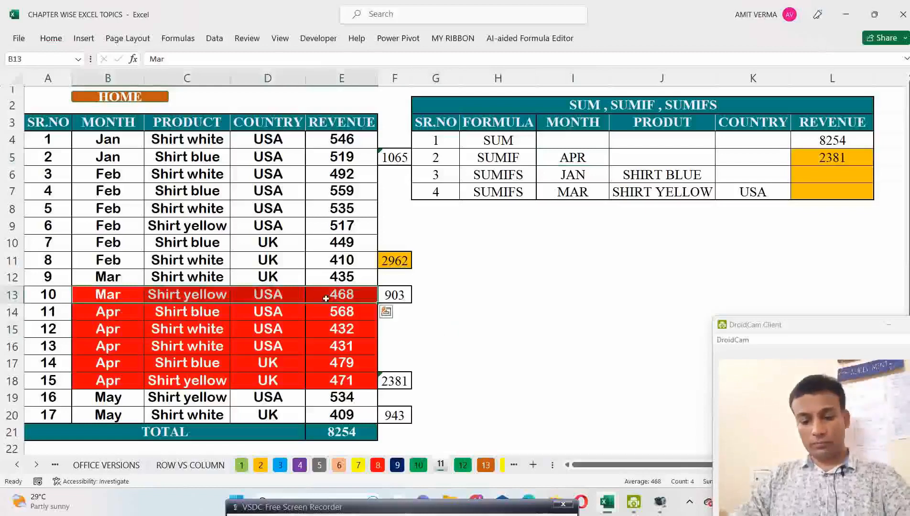
pyautogui.click(464, 314)
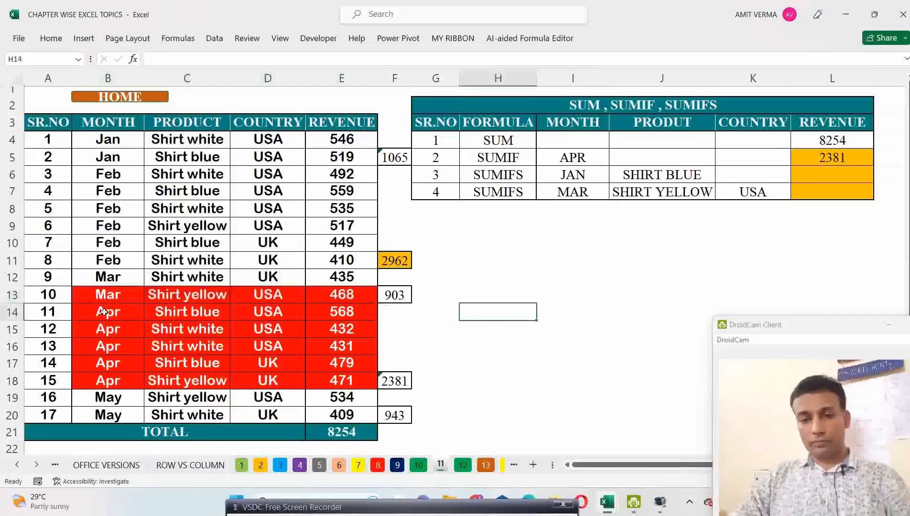
pyautogui.moveTo(104, 312); pyautogui.dragTo(339, 381)
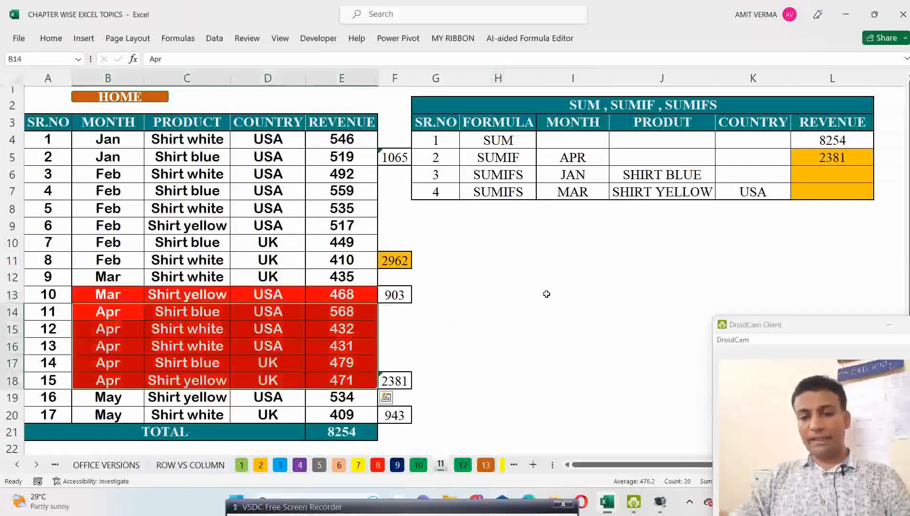
# Set the SUMIF month in I5 to MAY to test the row highlighting
pyautogui.click(600, 160)
pyautogui.click(613, 161)
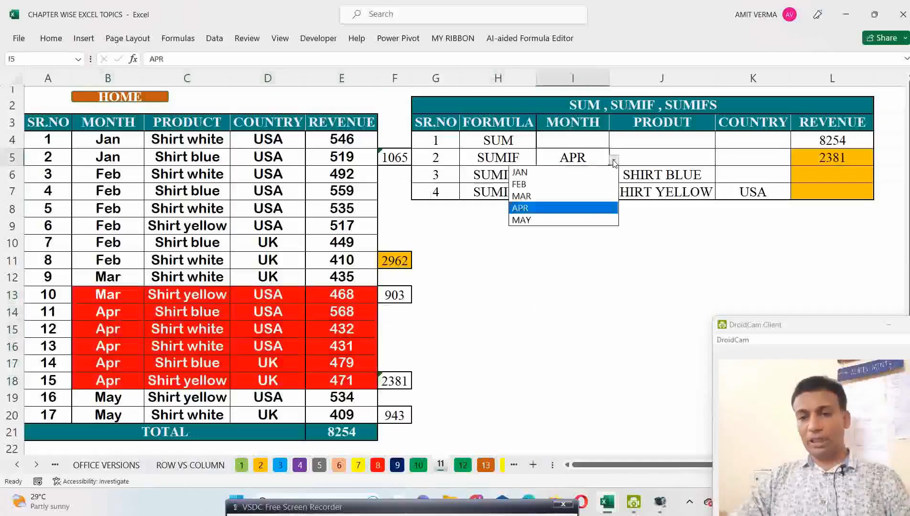
pyautogui.click(586, 220)
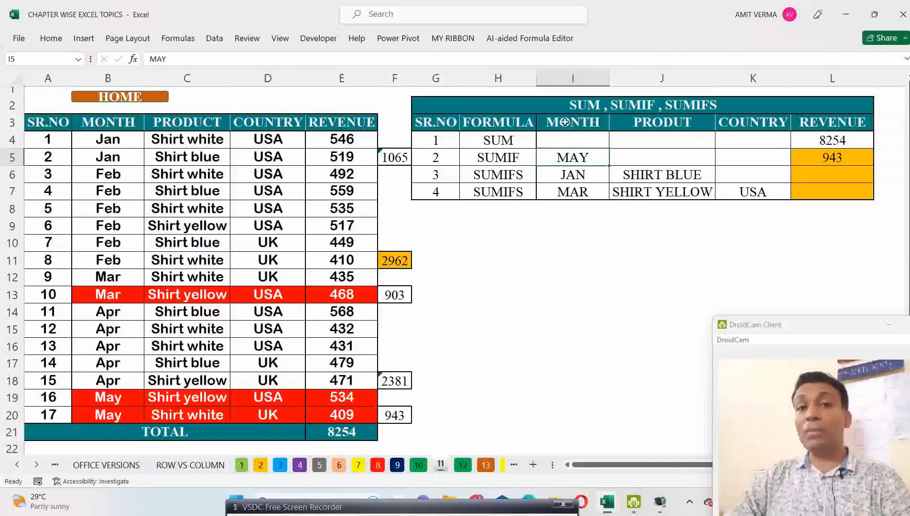
# Review the SUM, SUMIF and SUMIFS entries in H4:H7 together with their month and product criteria
pyautogui.click(585, 159)
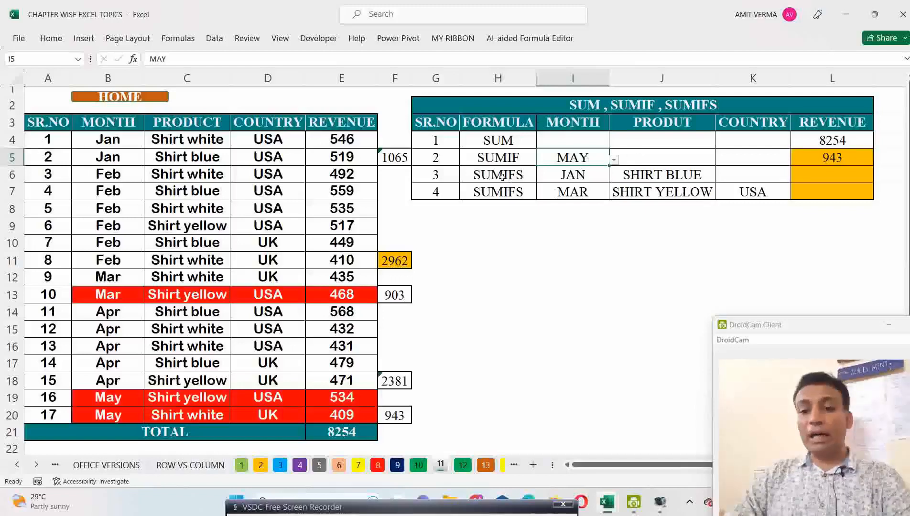
pyautogui.click(509, 181)
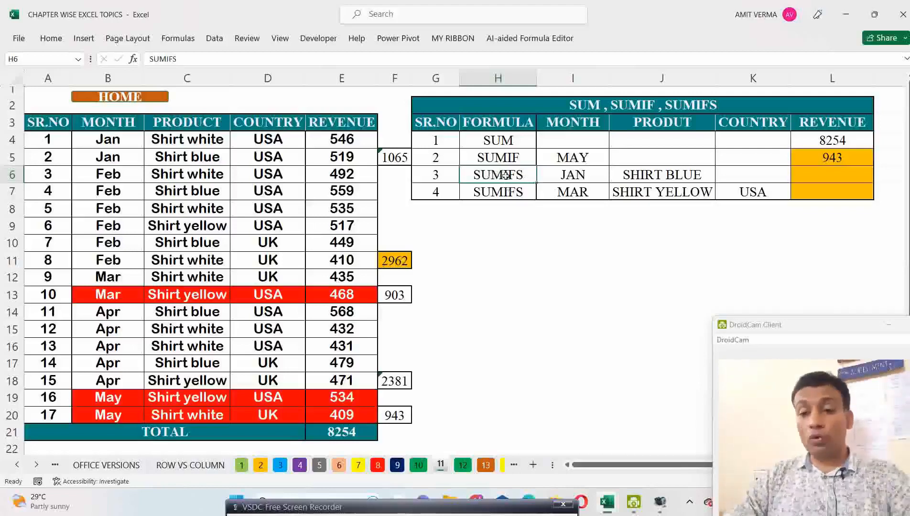
pyautogui.moveTo(502, 178); pyautogui.dragTo(669, 189)
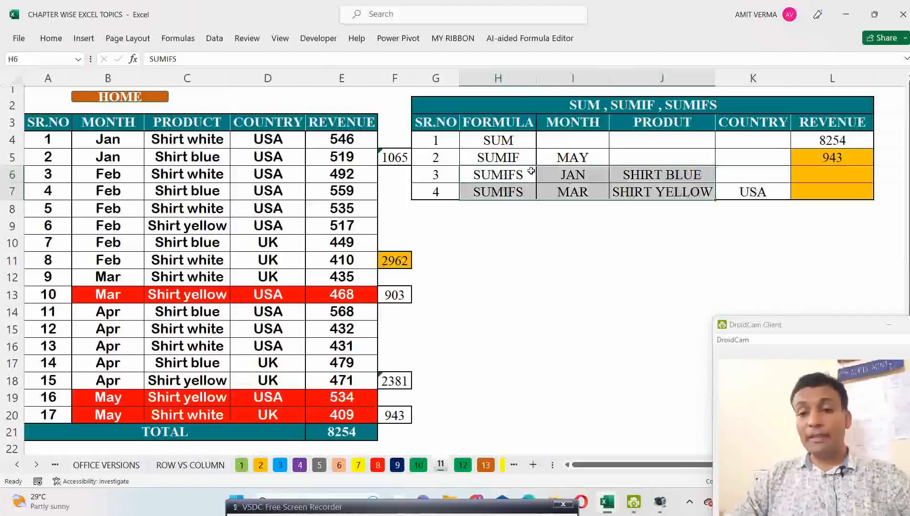
pyautogui.click(568, 179)
pyautogui.click(510, 140)
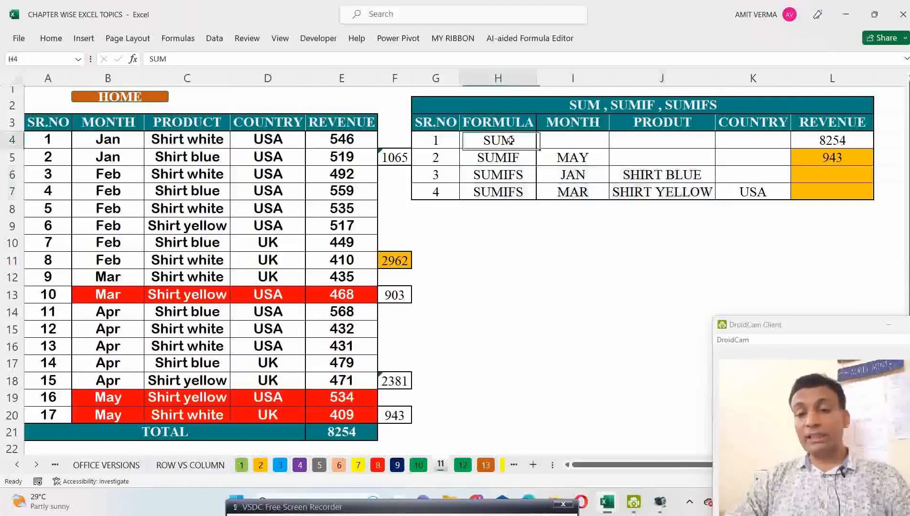
pyautogui.hotkey('ctrl', 'Right')
pyautogui.click(509, 163)
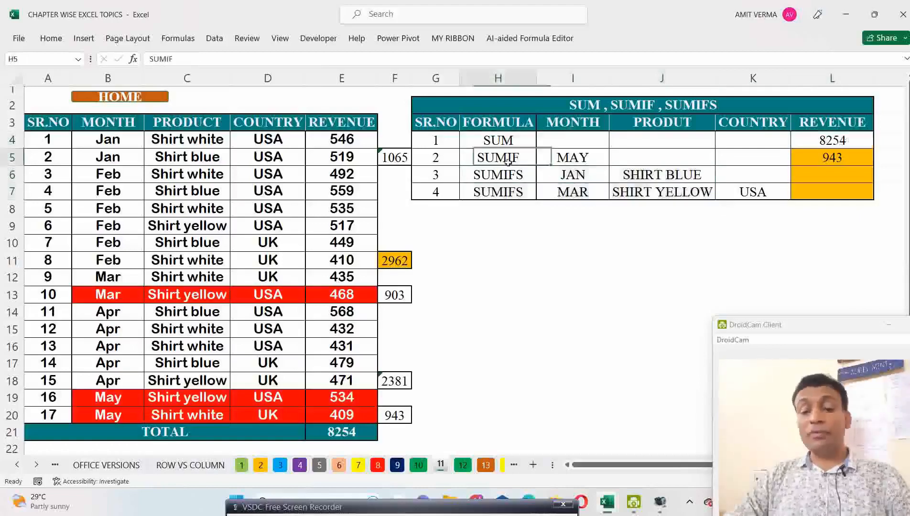
# Set the SUMIF month in I5 to JAN
pyautogui.click(573, 157)
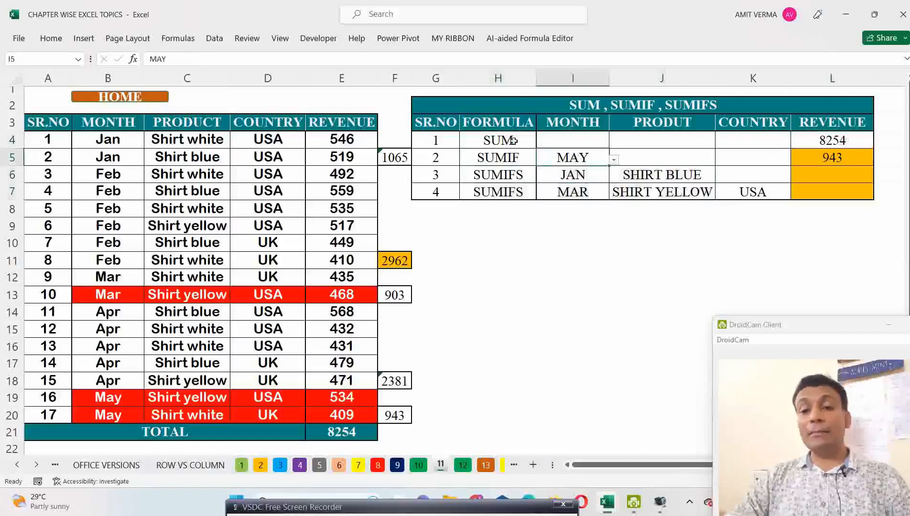
pyautogui.click(613, 161)
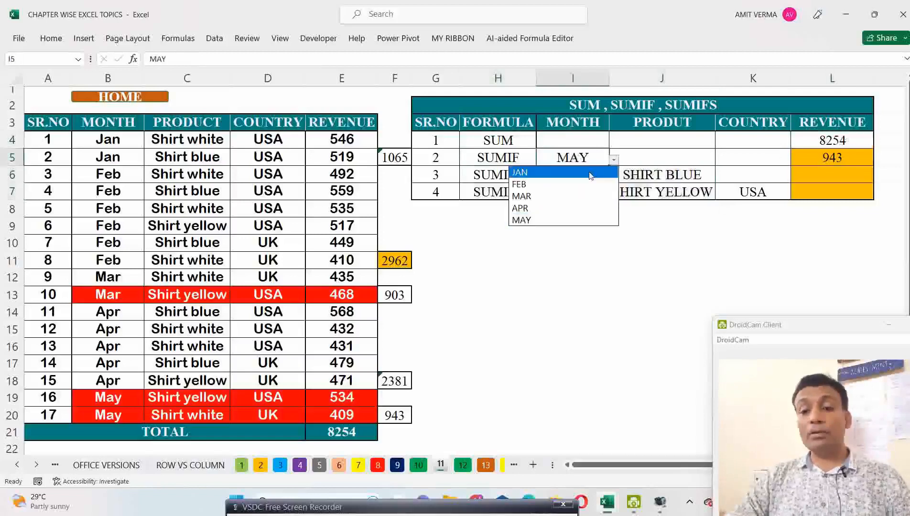
pyautogui.click(590, 176)
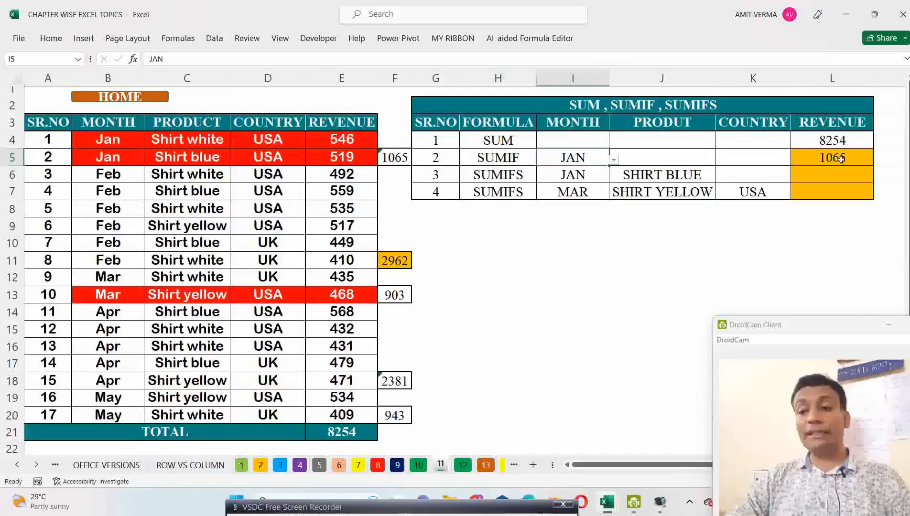
# Review the first SUMIFS row's month criterion in I6 and product criterion in J6
pyautogui.click(511, 175)
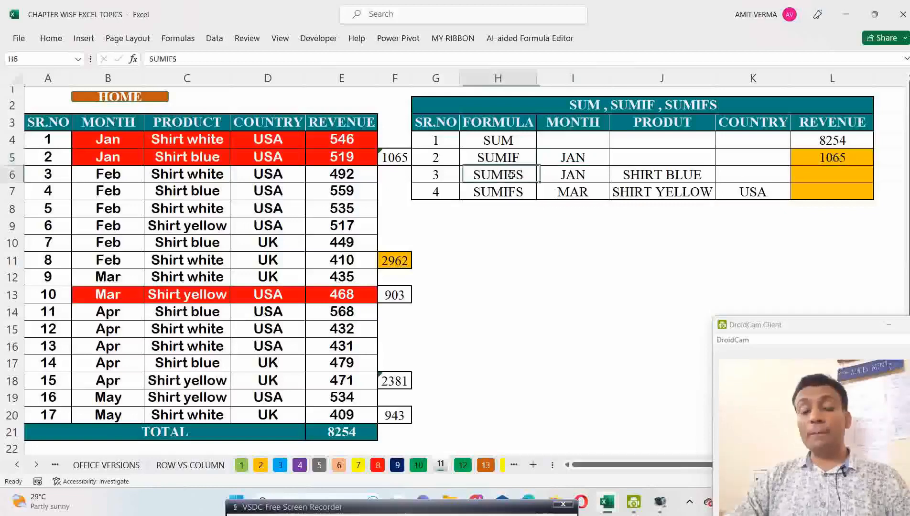
pyautogui.click(579, 176)
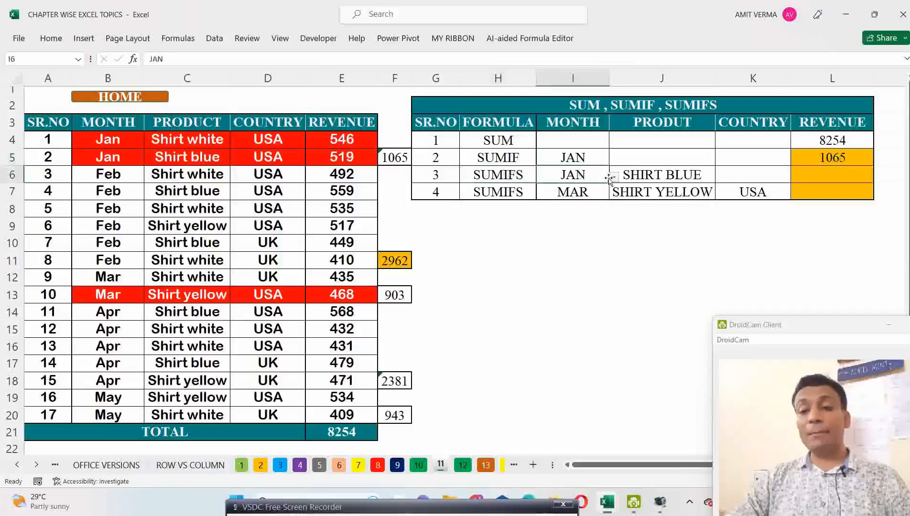
pyautogui.click(663, 178)
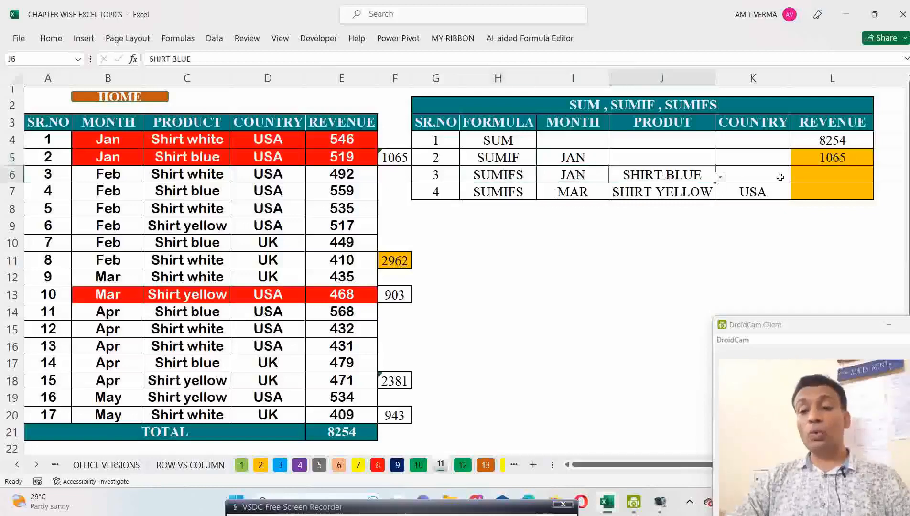
# Set the first SUMIFS row's product in J6 to SHIRT WHITE and its month in I6 to FEB
pyautogui.click(720, 179)
pyautogui.click(630, 188)
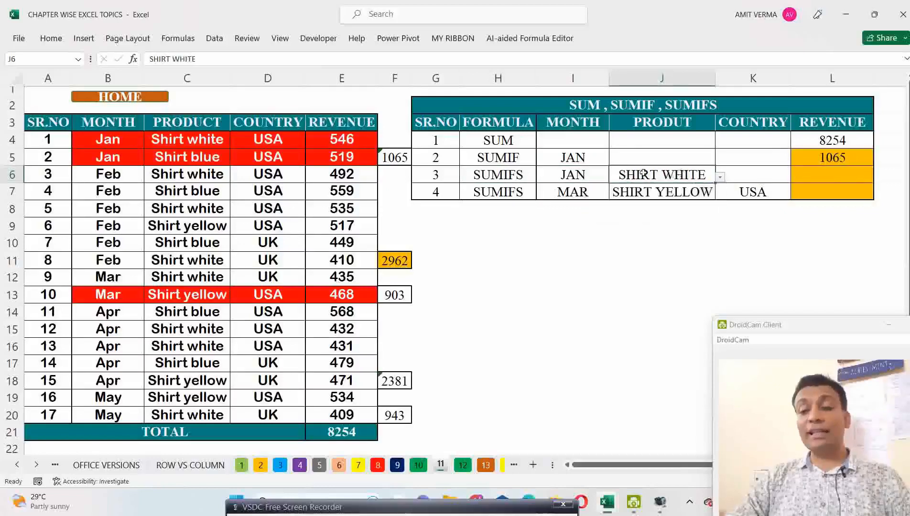
pyautogui.click(585, 178)
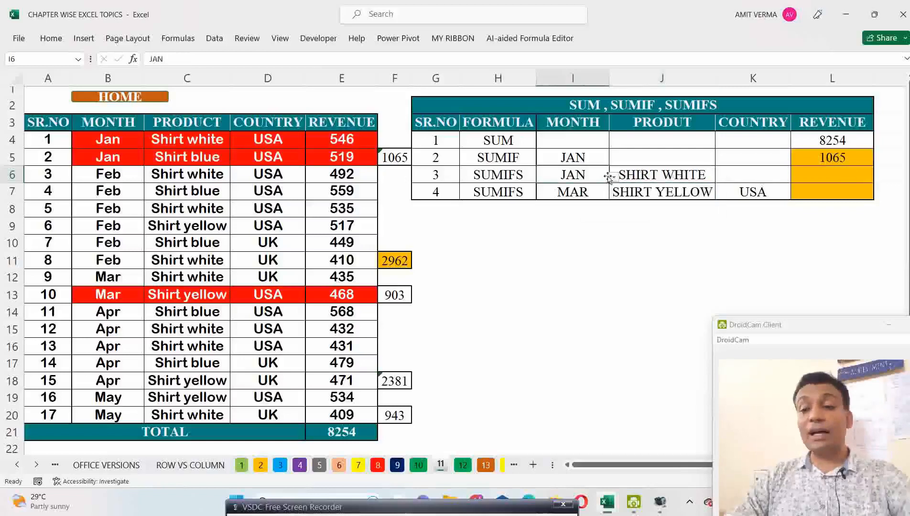
pyautogui.click(613, 177)
pyautogui.click(584, 201)
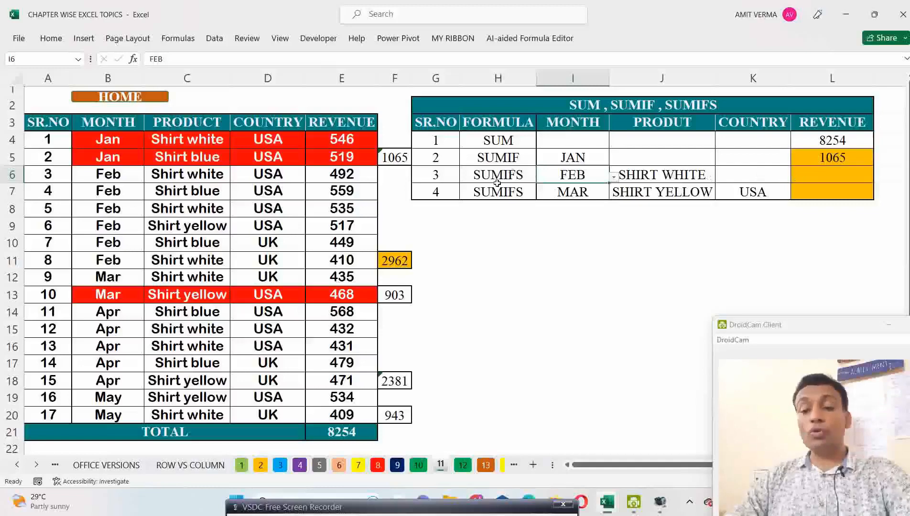
# Clear the conditional formatting rules from the entire sheet to remove the red row highlighting
pyautogui.moveTo(123, 145); pyautogui.dragTo(323, 412)
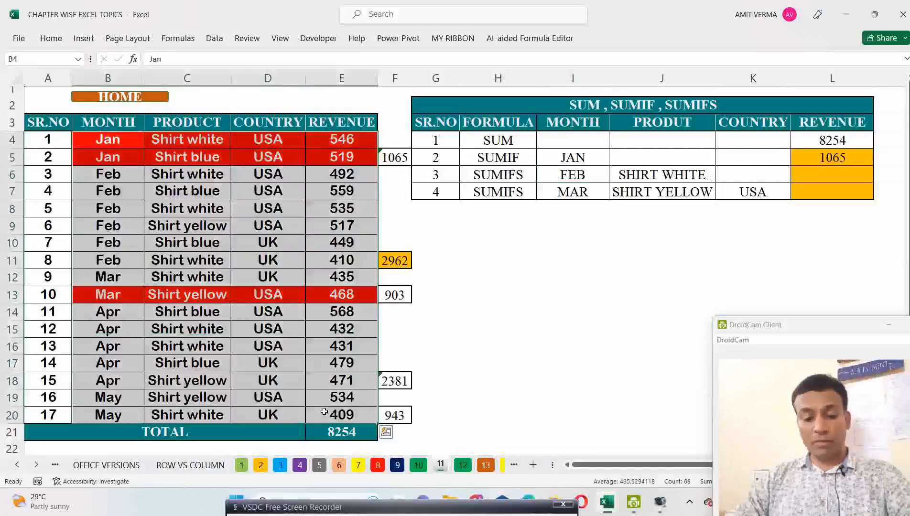
pyautogui.click(50, 38)
pyautogui.press('h')
pyautogui.press('Escape')
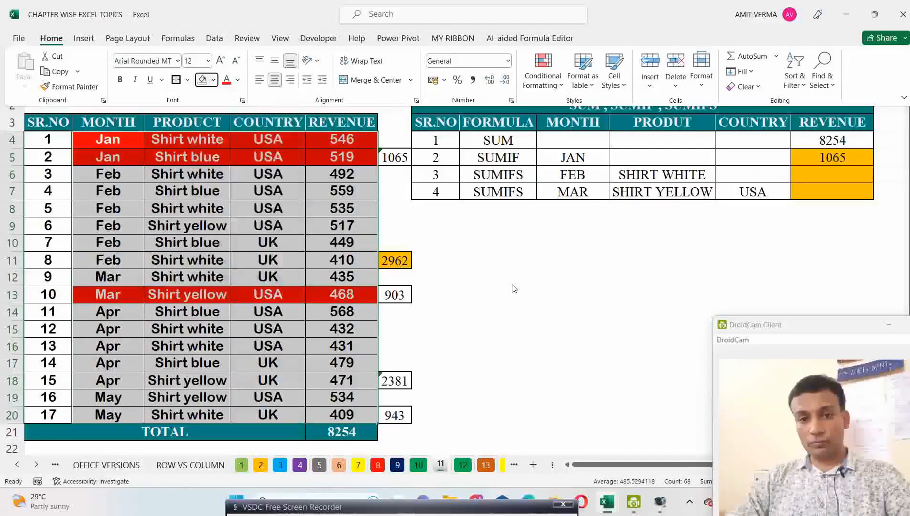
pyautogui.press('l')
pyautogui.hotkey('alt', 'h')
pyautogui.press('h')
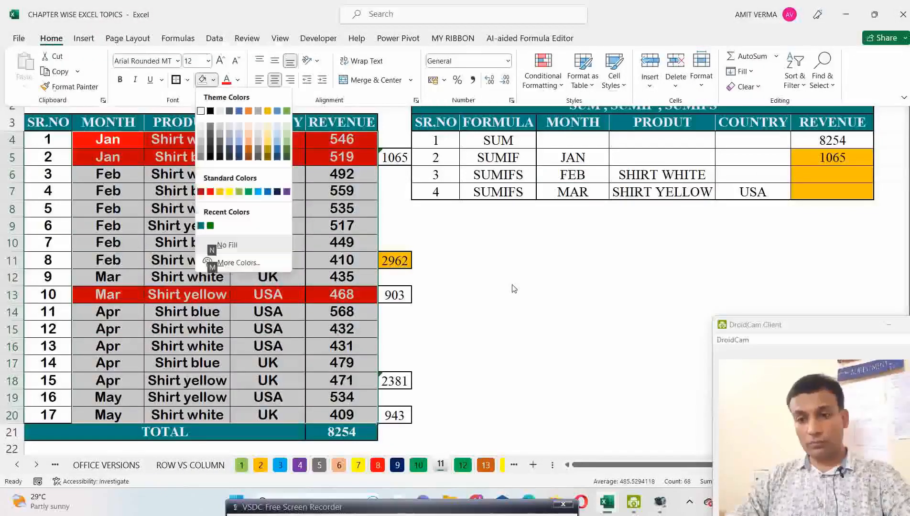
pyautogui.press('Escape')
pyautogui.press('alt')
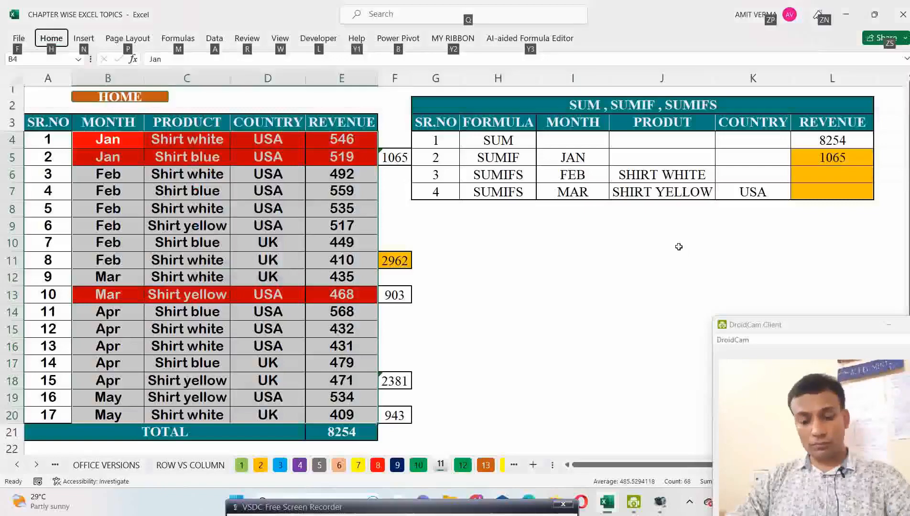
pyautogui.press('h')
pyautogui.press('l')
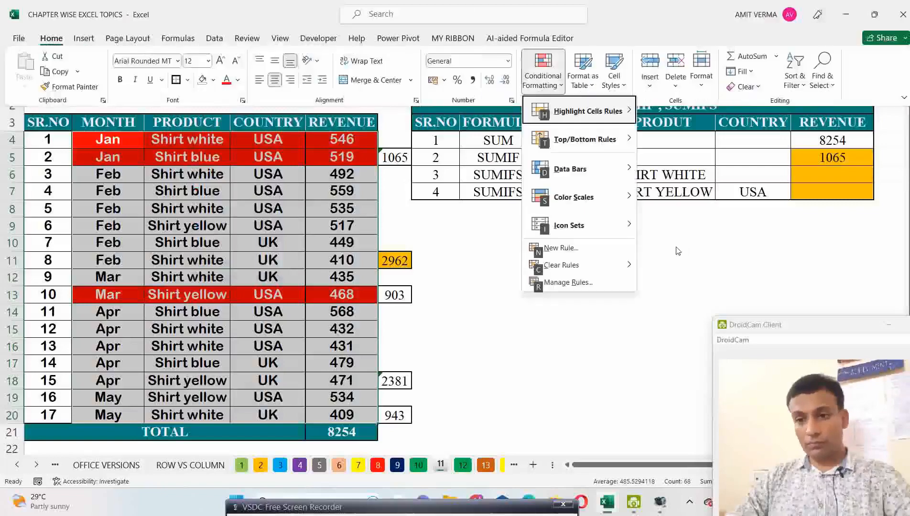
pyautogui.moveTo(621, 265)
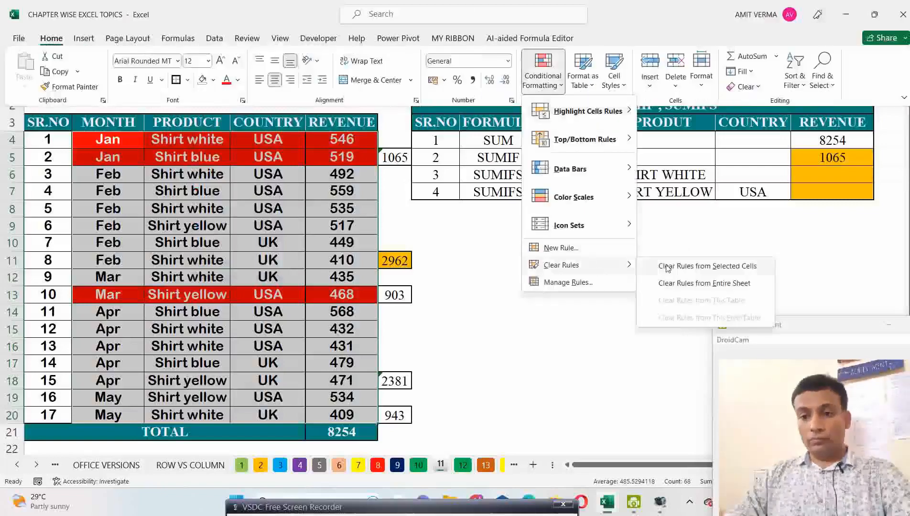
pyautogui.click(693, 283)
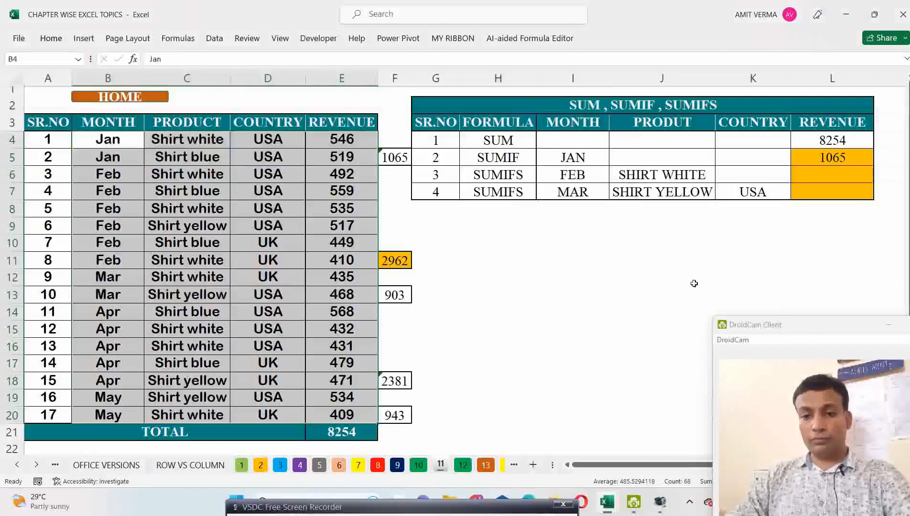
pyautogui.click(355, 210)
# Start a SUMIFS formula in L6 with the revenue column $E$4:$E$20 as its absolute sum range
pyautogui.click(523, 177)
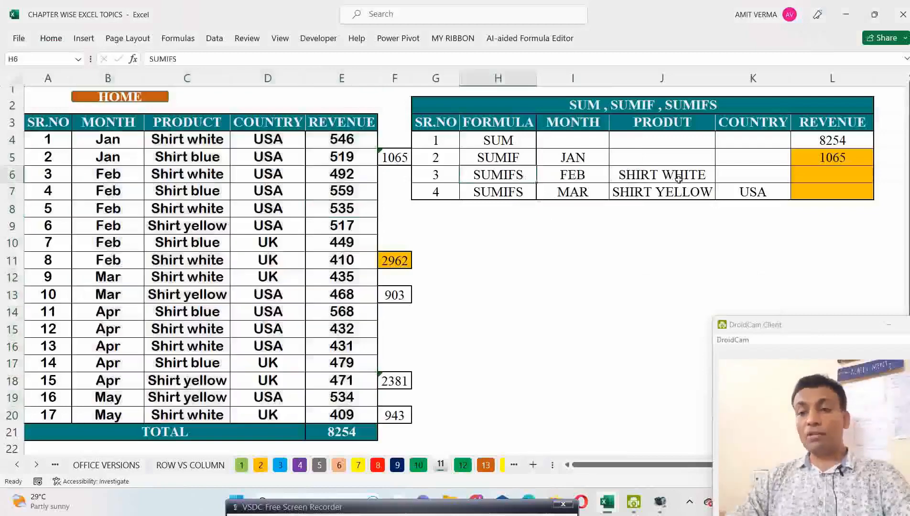
pyautogui.click(838, 178)
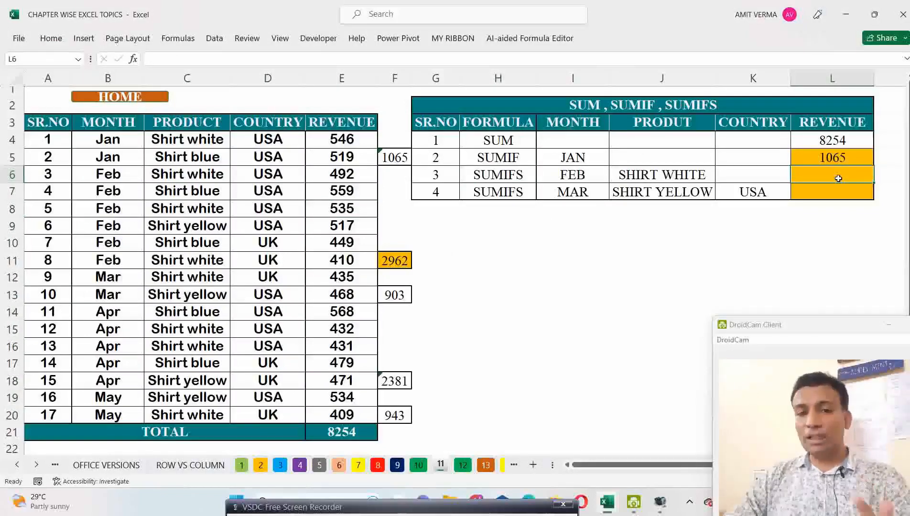
pyautogui.write('=')
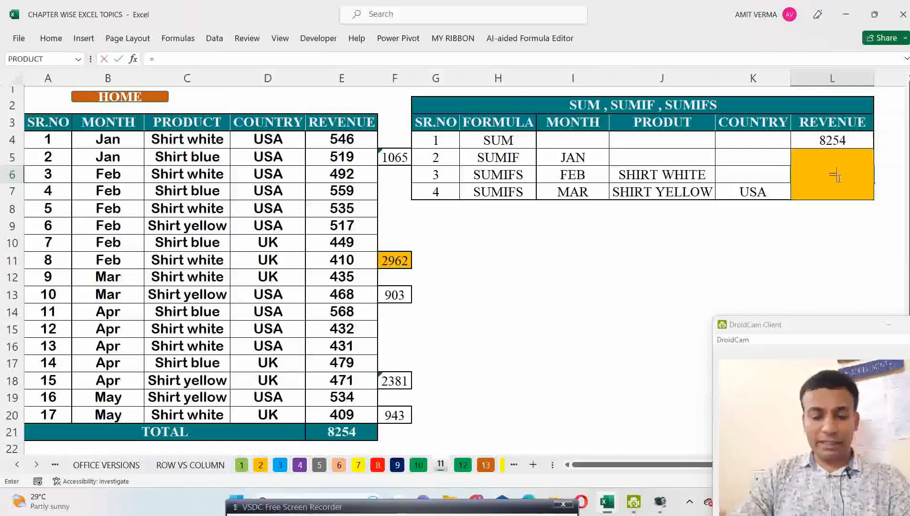
pyautogui.write('SUMIFS')
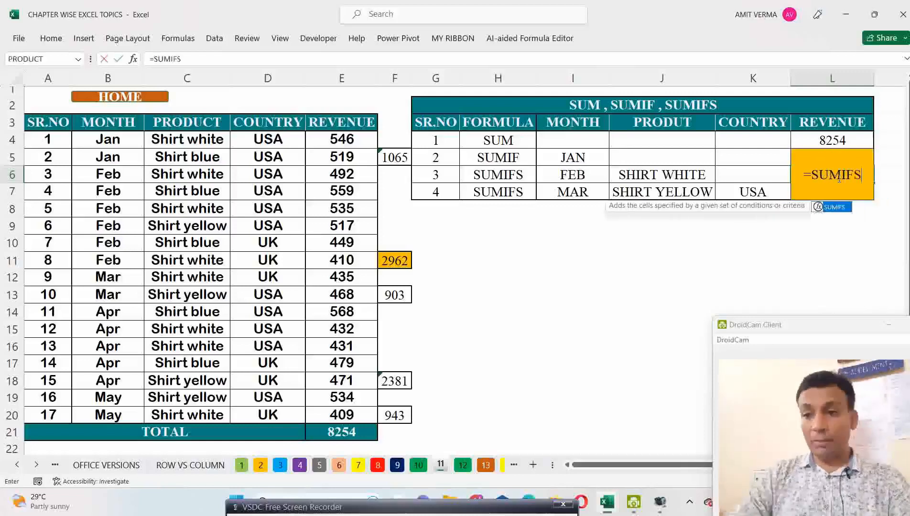
pyautogui.write('(')
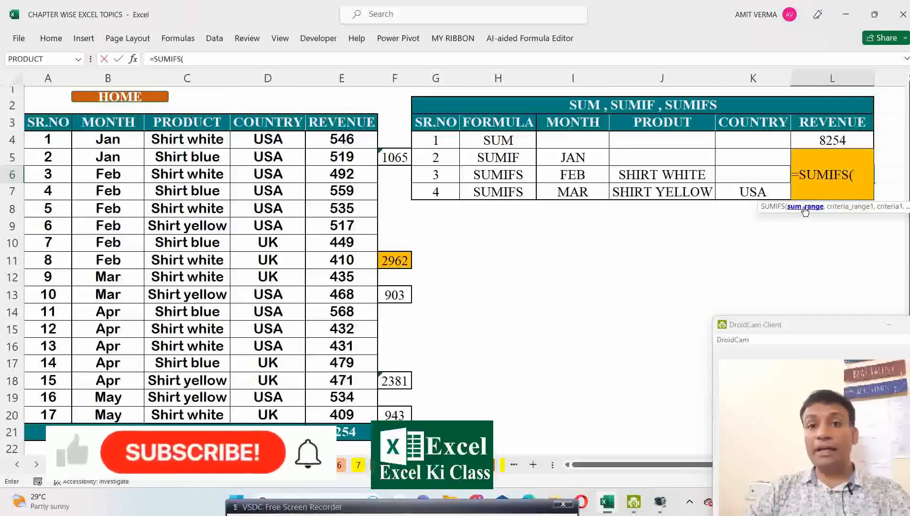
pyautogui.moveTo(359, 143); pyautogui.dragTo(351, 417)
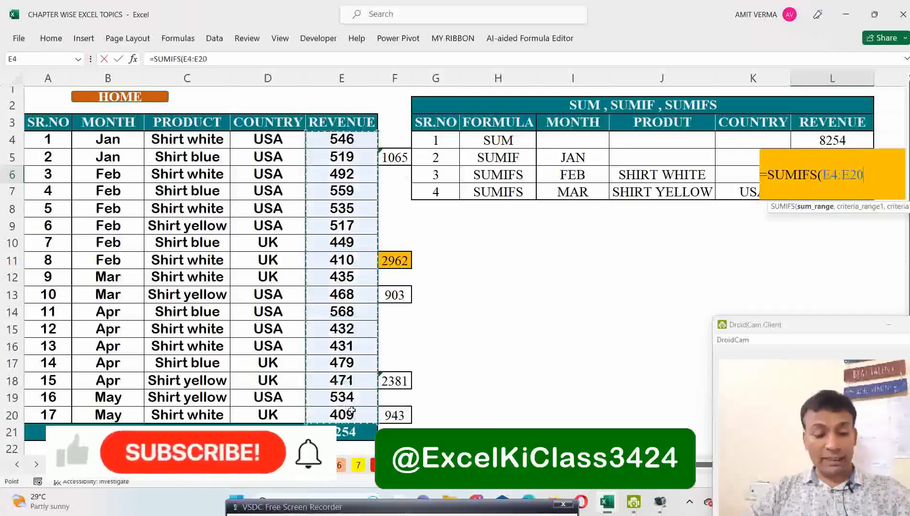
pyautogui.press('F4')
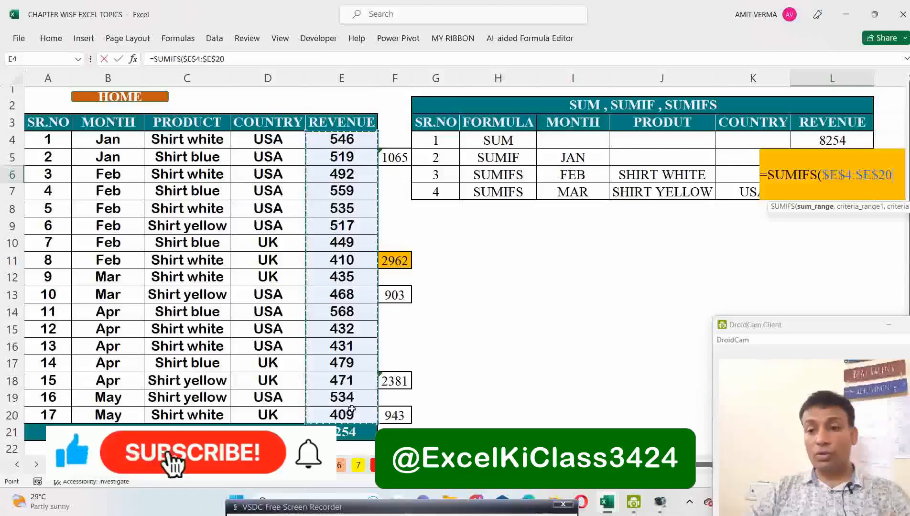
pyautogui.write(',')
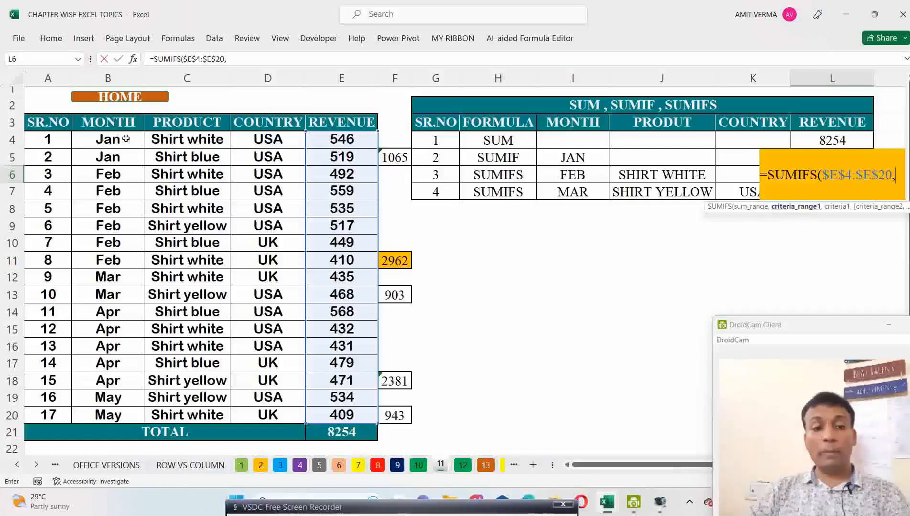
# Add the month range $B$4:$B$20 and the criterion $I$6 as the formula's first condition, using absolute references
pyautogui.moveTo(125, 139); pyautogui.dragTo(124, 414)
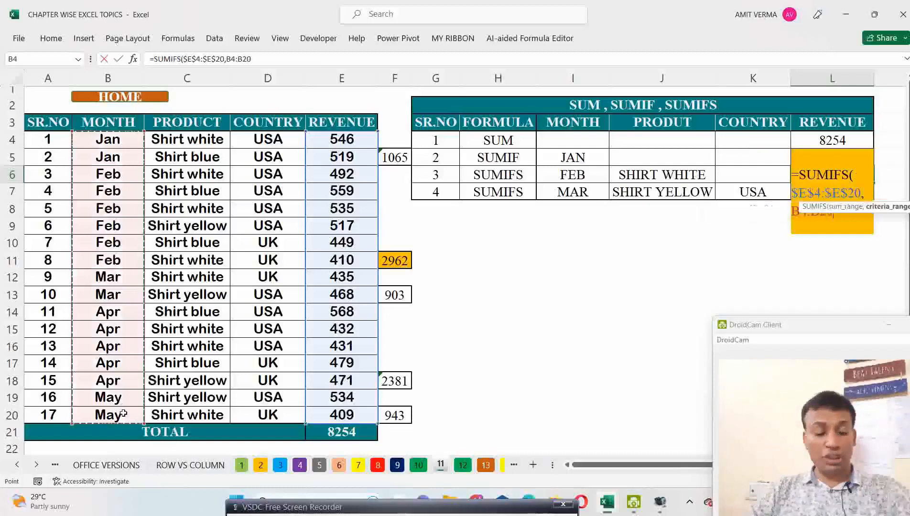
pyautogui.press('F4')
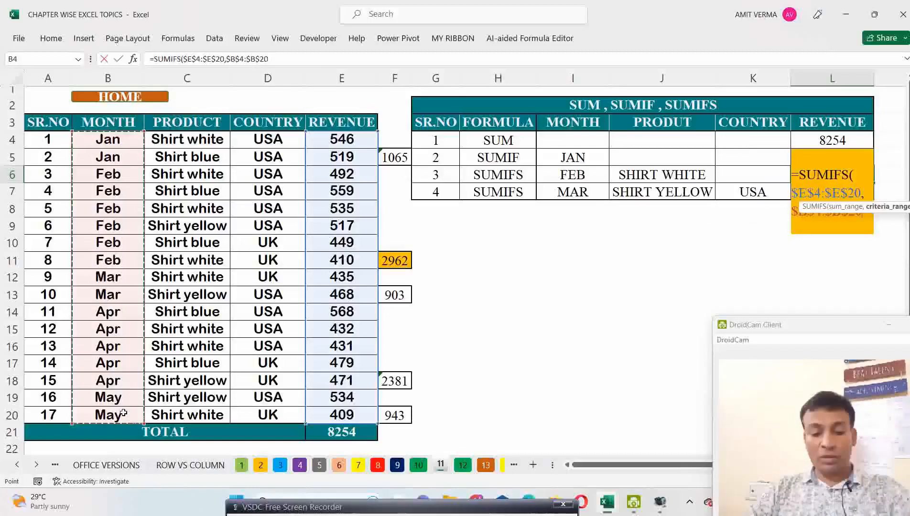
pyautogui.write(',')
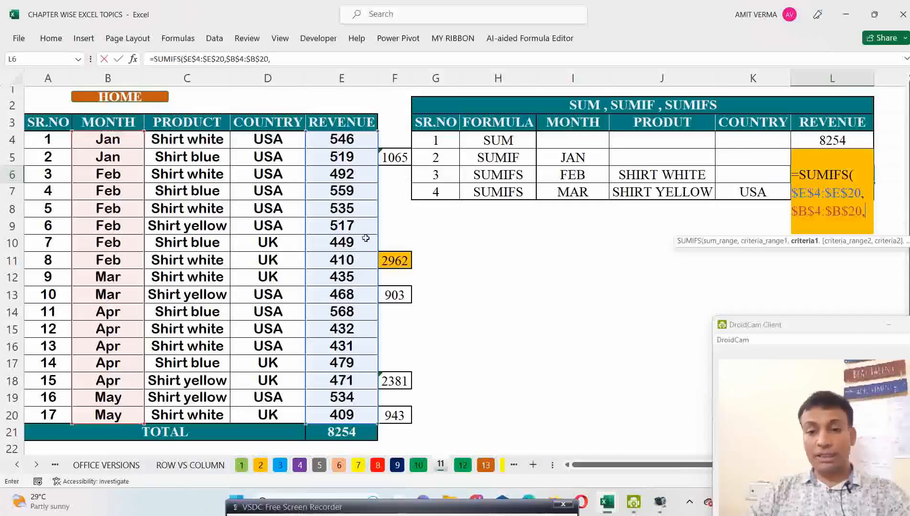
pyautogui.click(569, 177)
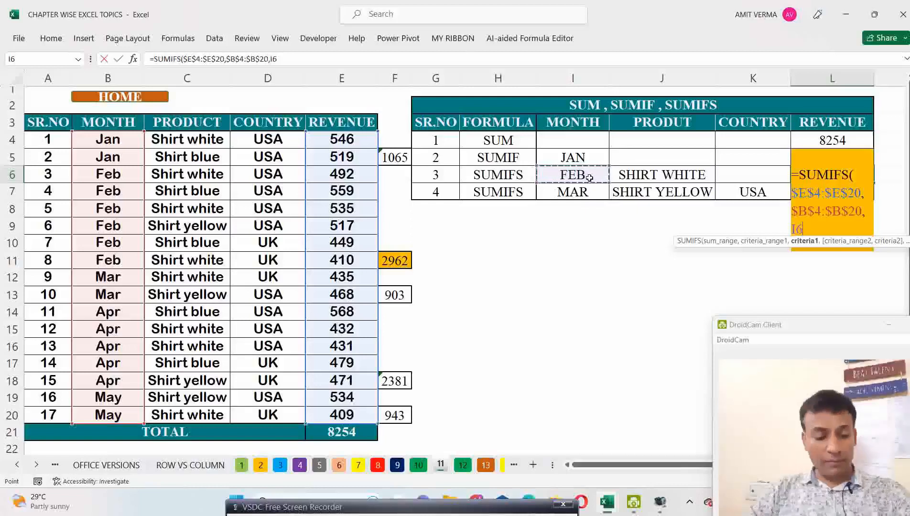
pyautogui.press('F4')
pyautogui.write(',')
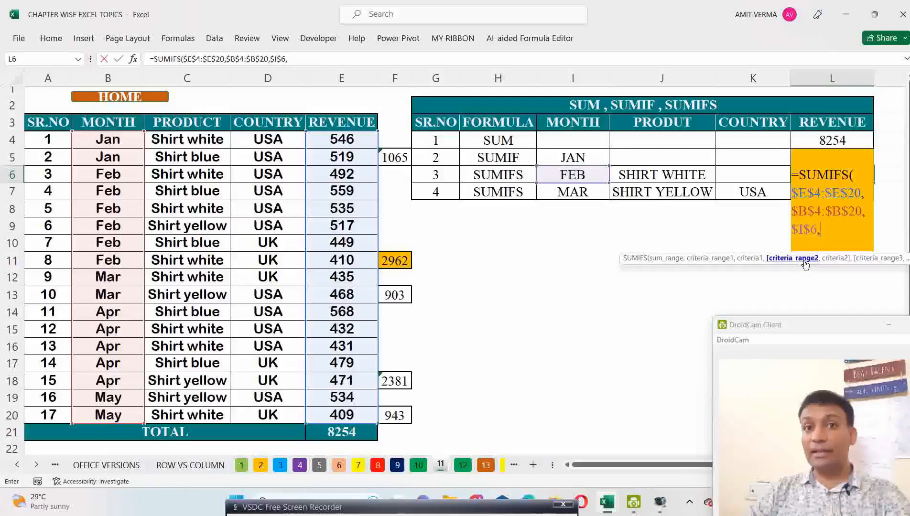
# Add the product range $C$4:$C$20 with criterion $J$6 as the second condition and complete the L6 formula
pyautogui.click(192, 142)
pyautogui.moveTo(193, 152); pyautogui.dragTo(195, 412)
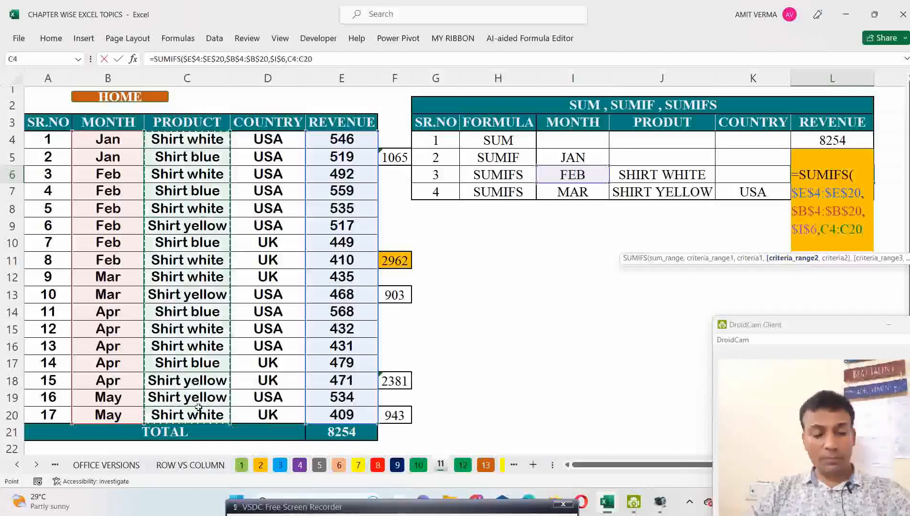
pyautogui.press('F4')
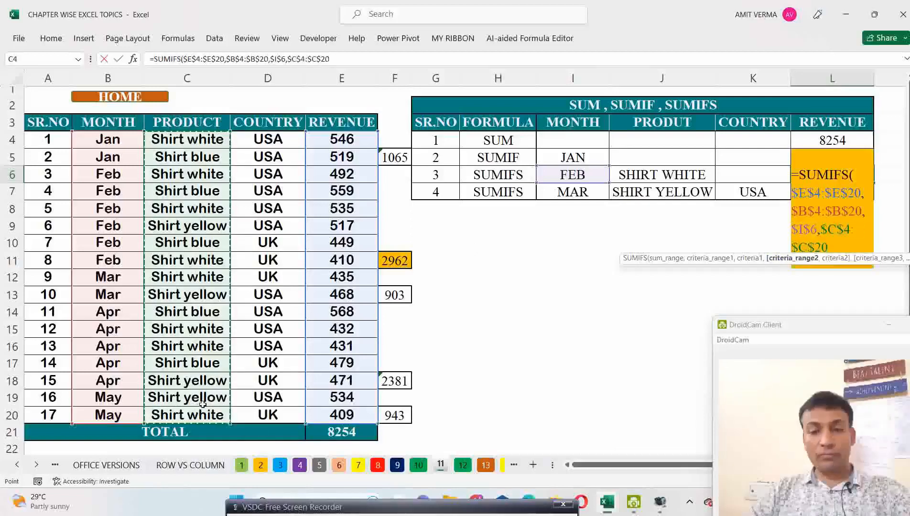
pyautogui.write(',')
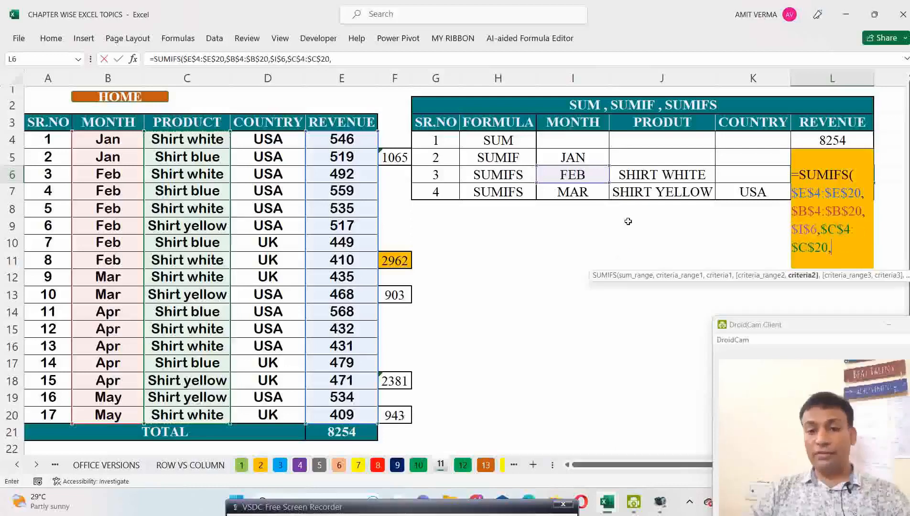
pyautogui.click(664, 173)
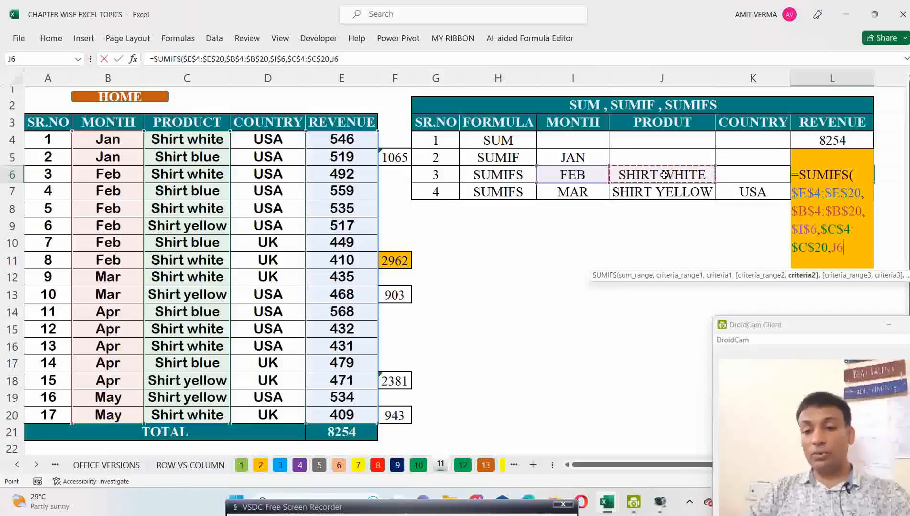
pyautogui.press('F4')
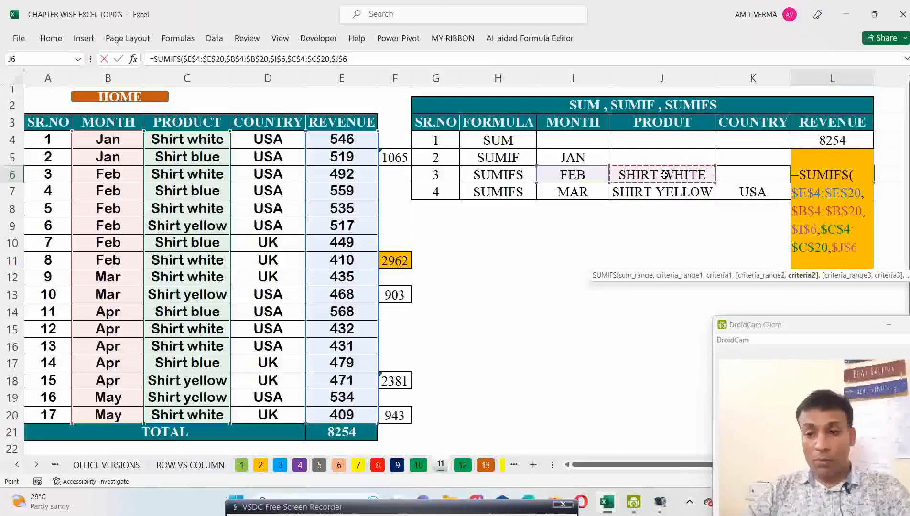
pyautogui.write(',')
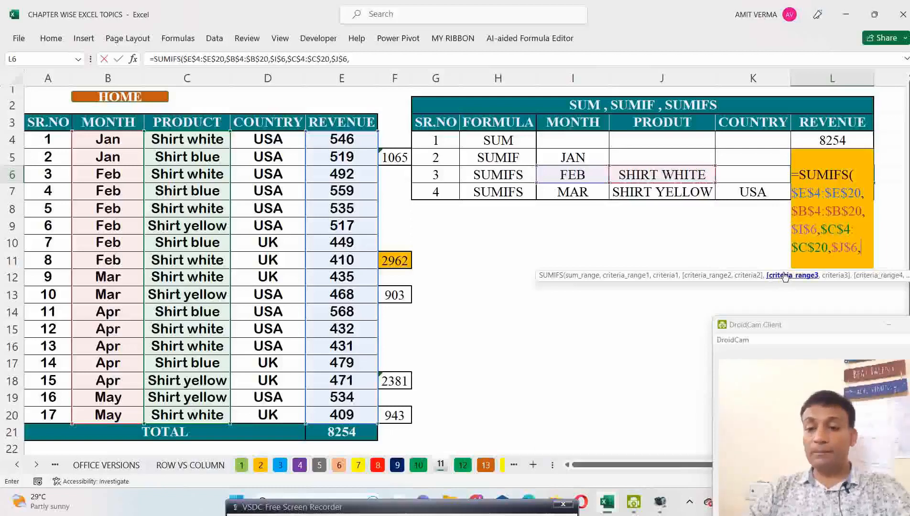
pyautogui.press('BackSpace')
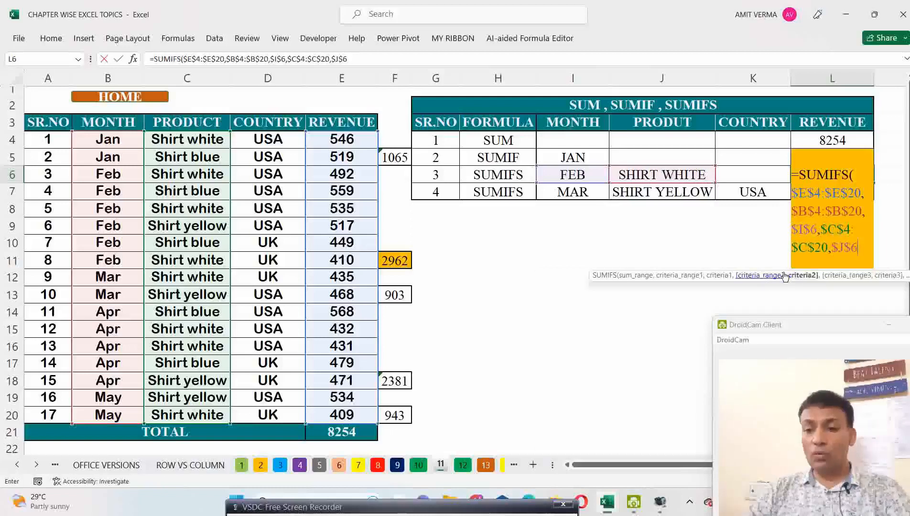
pyautogui.press('Return')
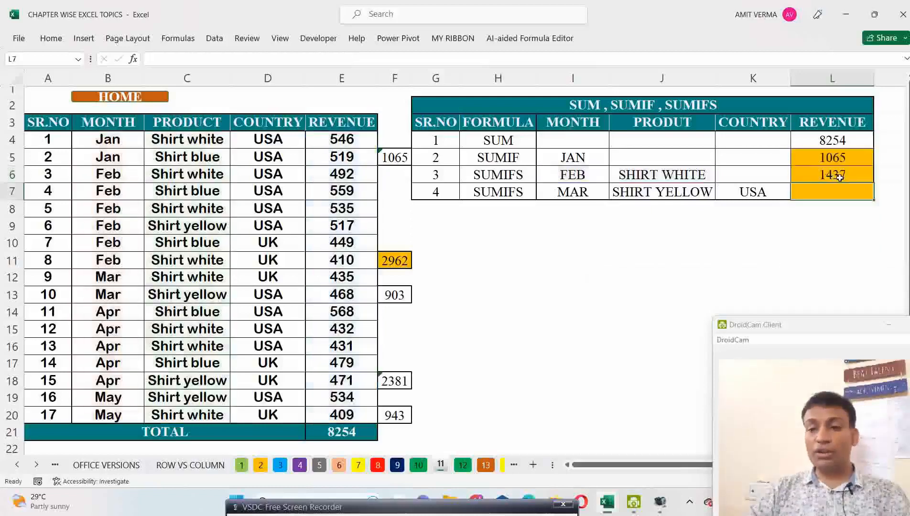
# Test the L6 formula by setting the month in I6 to JAN and choosing SHIRT WHITE in J6
pyautogui.click(839, 177)
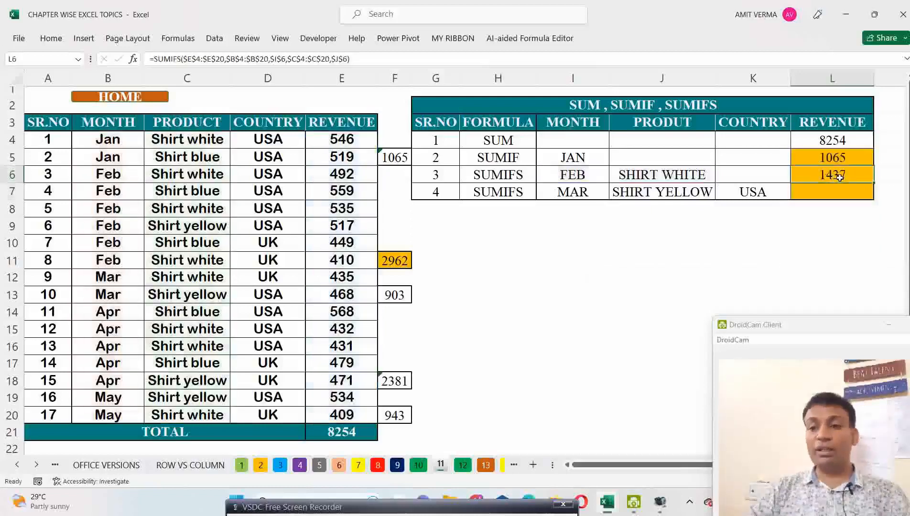
pyautogui.click(574, 174)
pyautogui.click(613, 177)
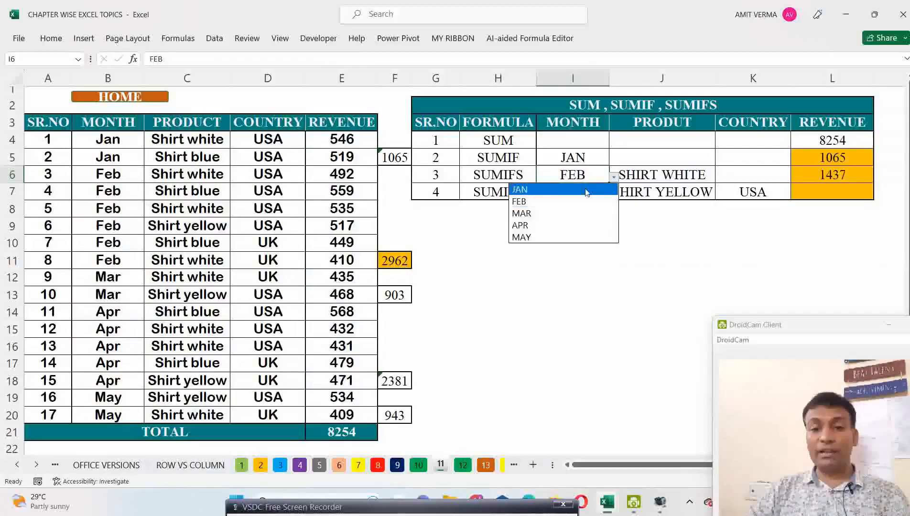
pyautogui.click(525, 189)
pyautogui.click(693, 177)
pyautogui.click(719, 177)
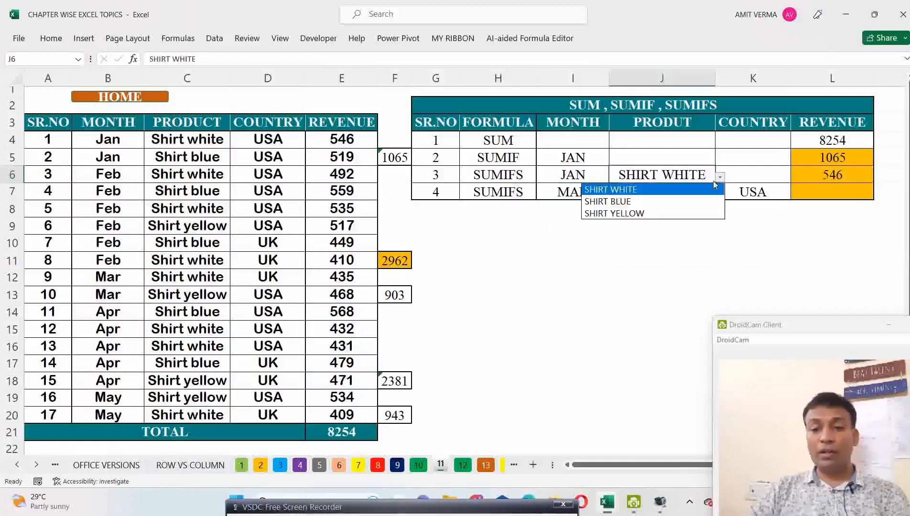
pyautogui.click(704, 192)
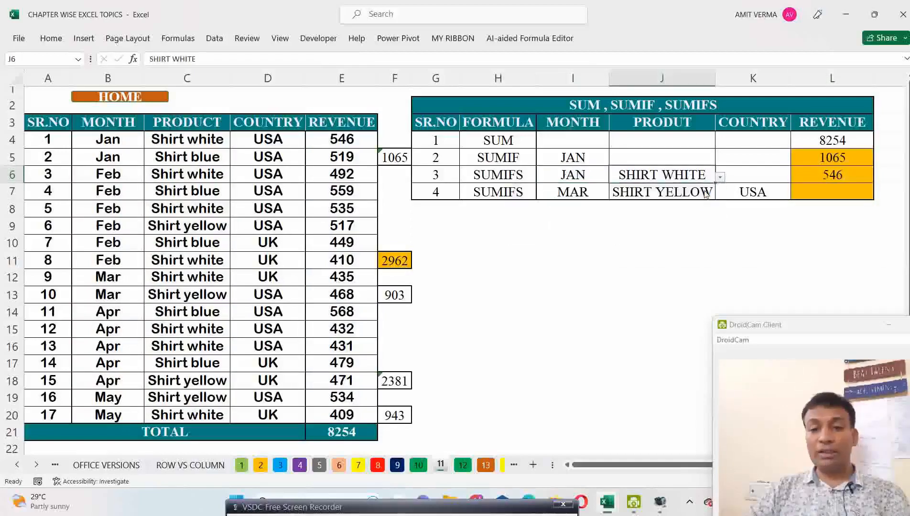
# Select the data range B4:E20, from the month column through the revenue column
pyautogui.click(832, 176)
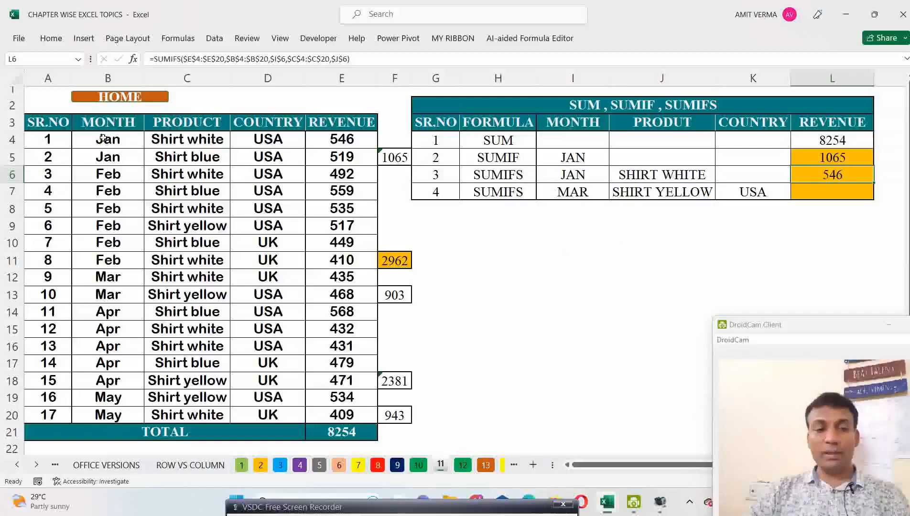
pyautogui.moveTo(106, 138); pyautogui.dragTo(320, 411)
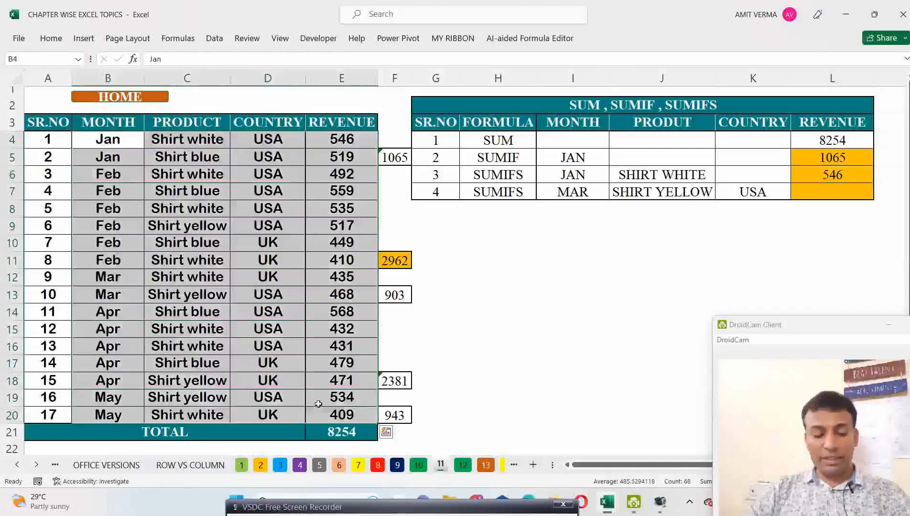
pyautogui.press('alt')
pyautogui.press('h')
pyautogui.press('l')
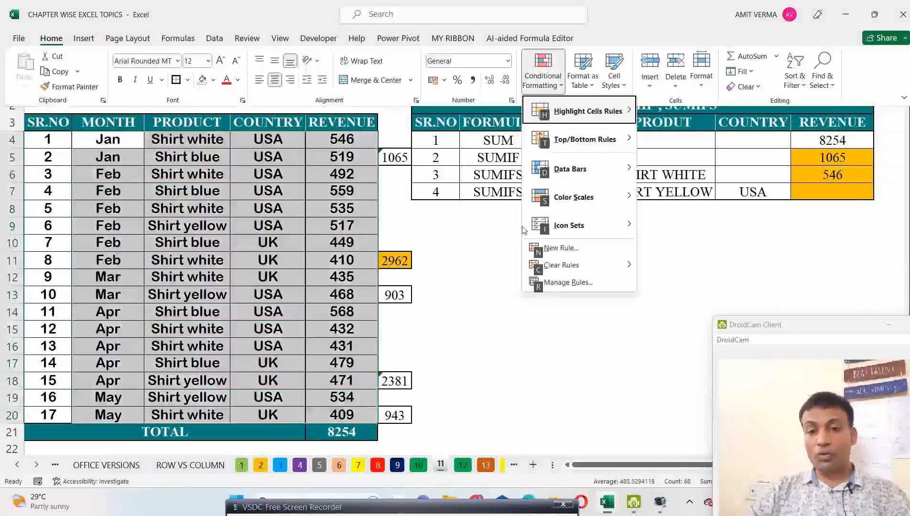
pyautogui.click(567, 248)
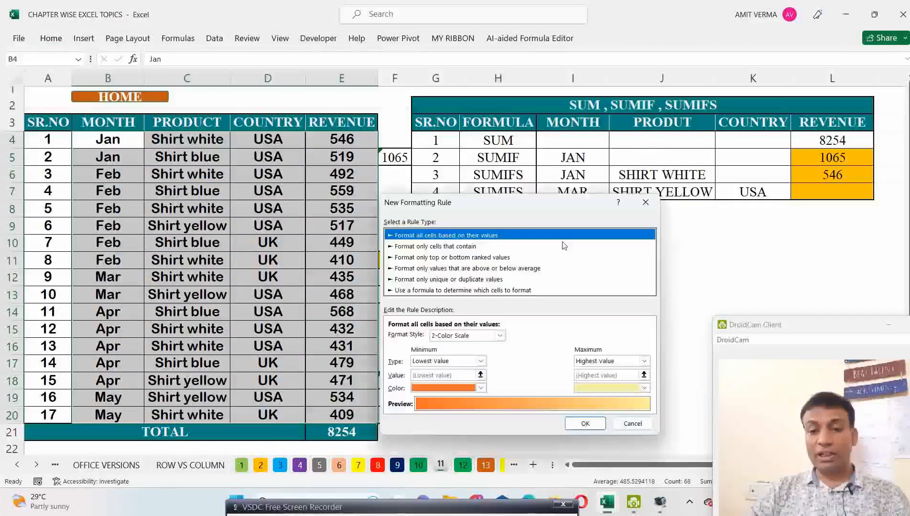
pyautogui.moveTo(521, 207); pyautogui.dragTo(547, 215)
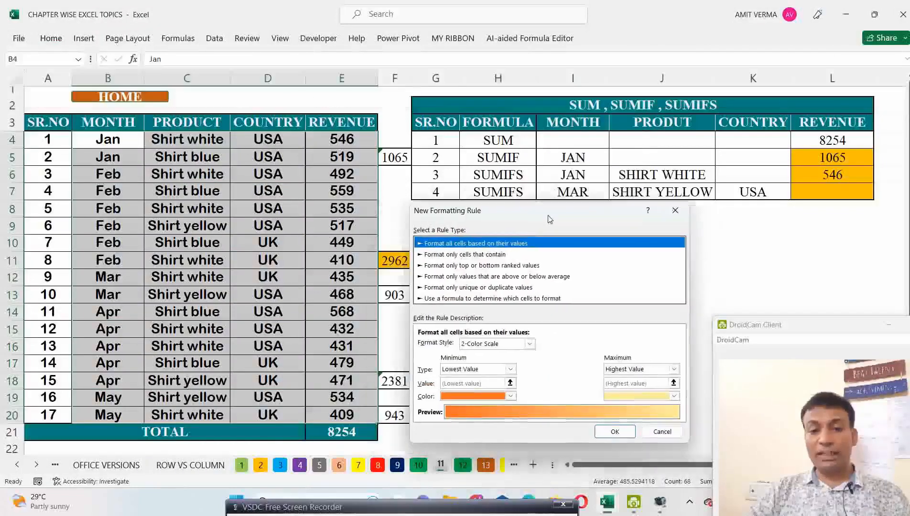
pyautogui.click(468, 299)
pyautogui.click(453, 347)
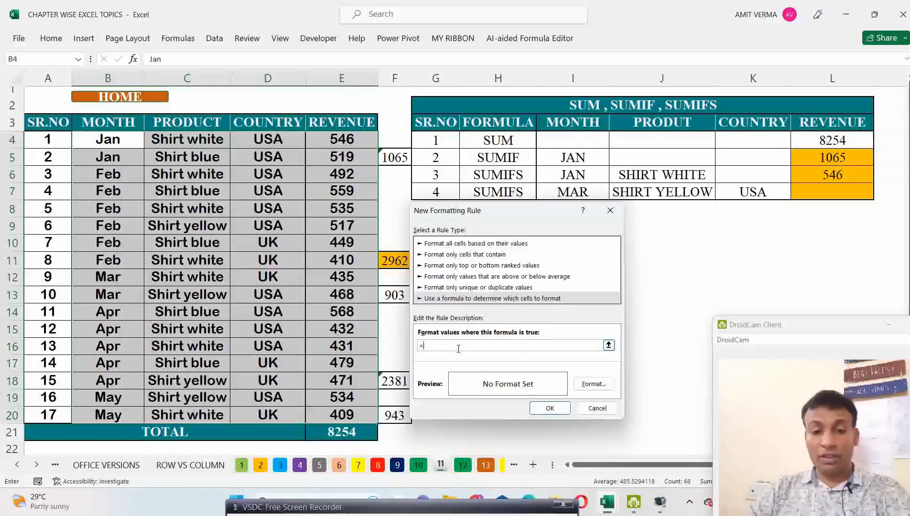
pyautogui.write('=AND')
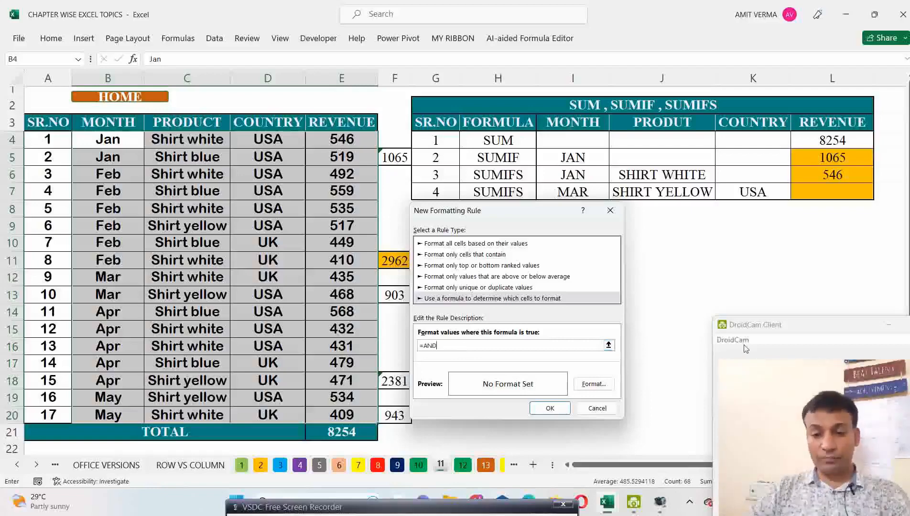
pyautogui.moveTo(843, 329); pyautogui.dragTo(833, 302)
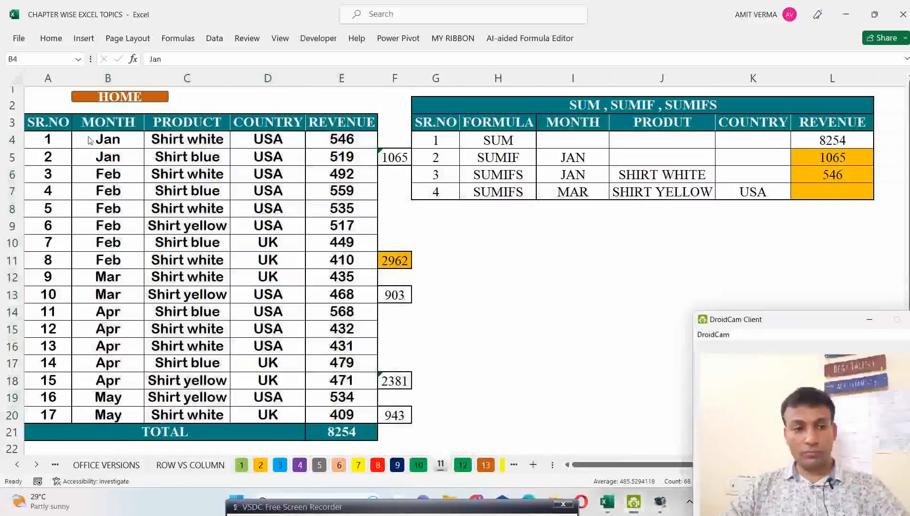
pyautogui.click(88, 136)
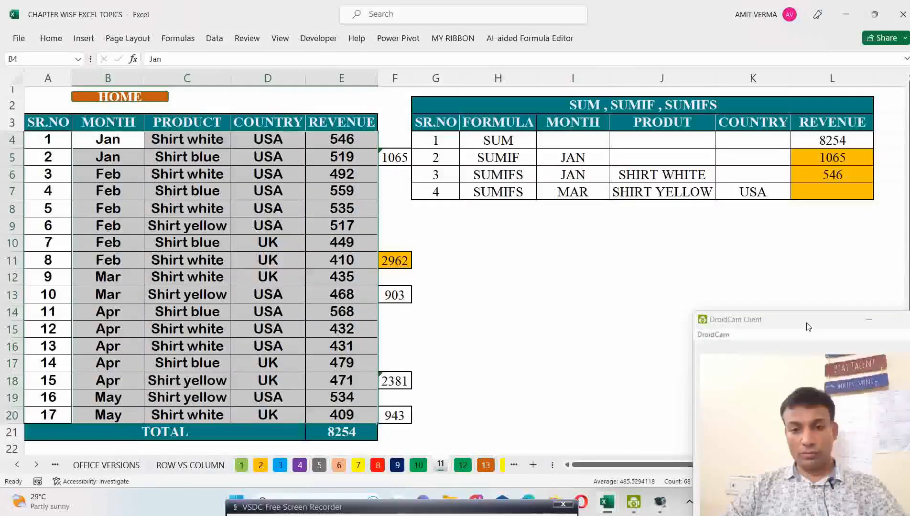
# Start a formula-based conditional formatting rule for B4:E20 and begin its formula with an AND function
pyautogui.hotkey('alt', 'h')
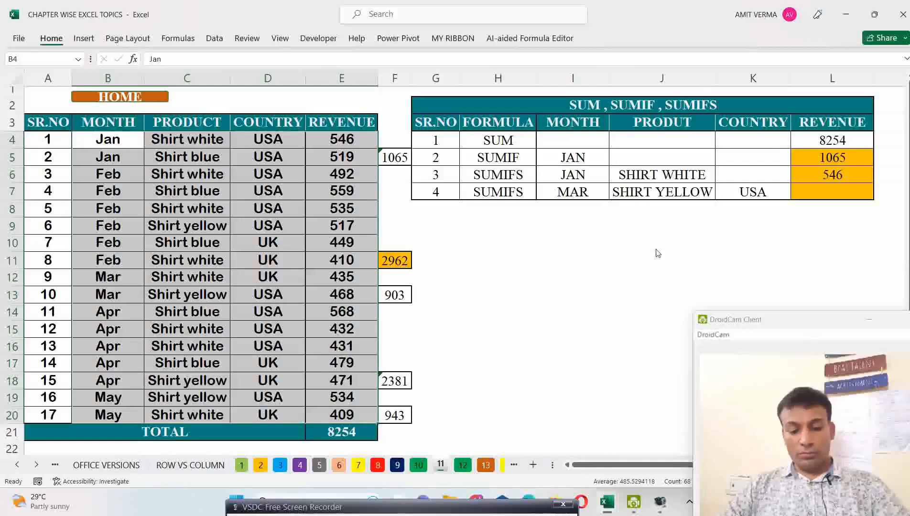
pyautogui.press('l')
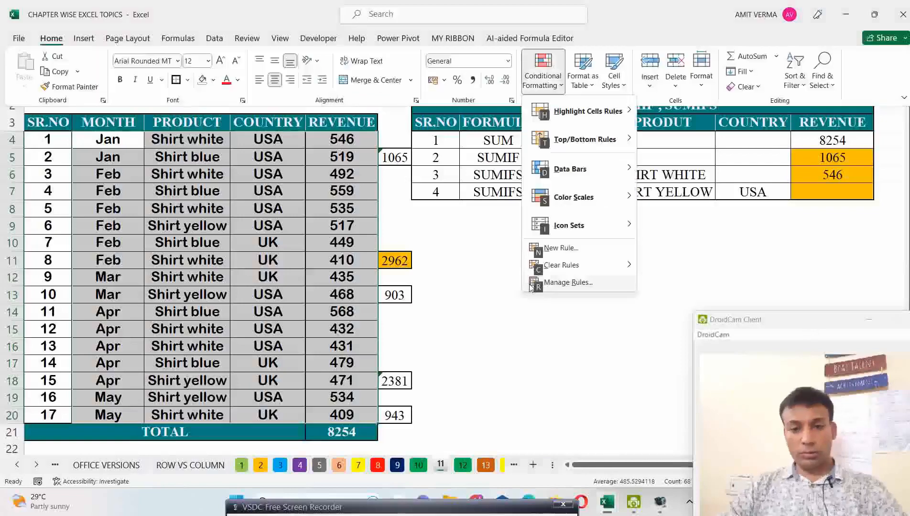
pyautogui.click(574, 250)
pyautogui.moveTo(508, 202); pyautogui.dragTo(535, 217)
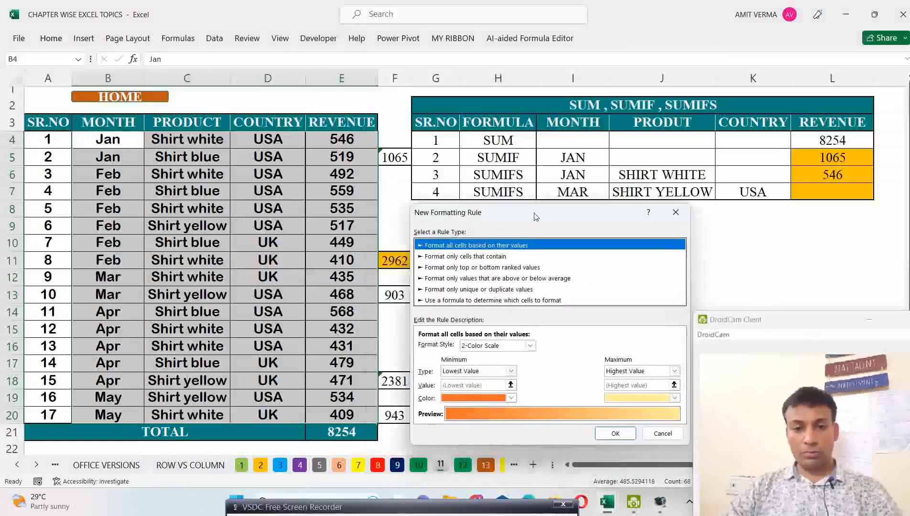
pyautogui.click(488, 300)
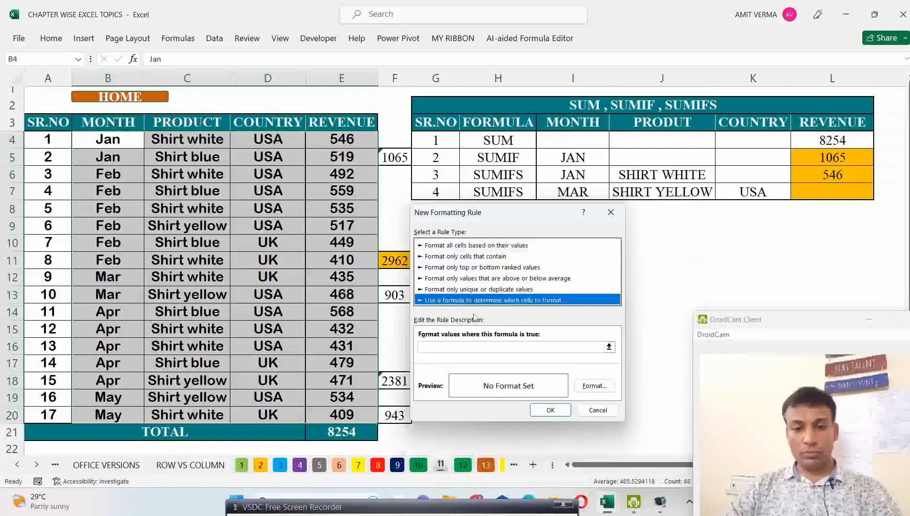
pyautogui.click(445, 351)
pyautogui.write('=a')
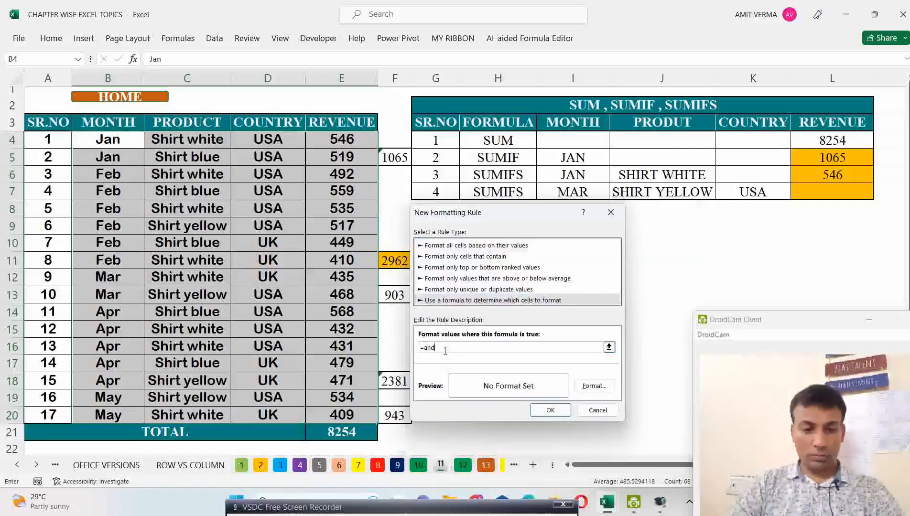
pyautogui.write('nd')
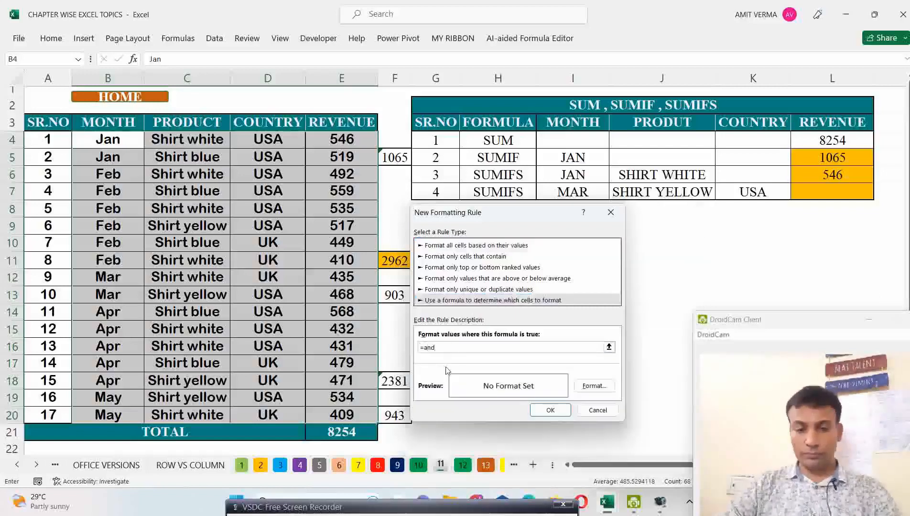
pyautogui.write('(')
pyautogui.moveTo(833, 318); pyautogui.dragTo(829, 308)
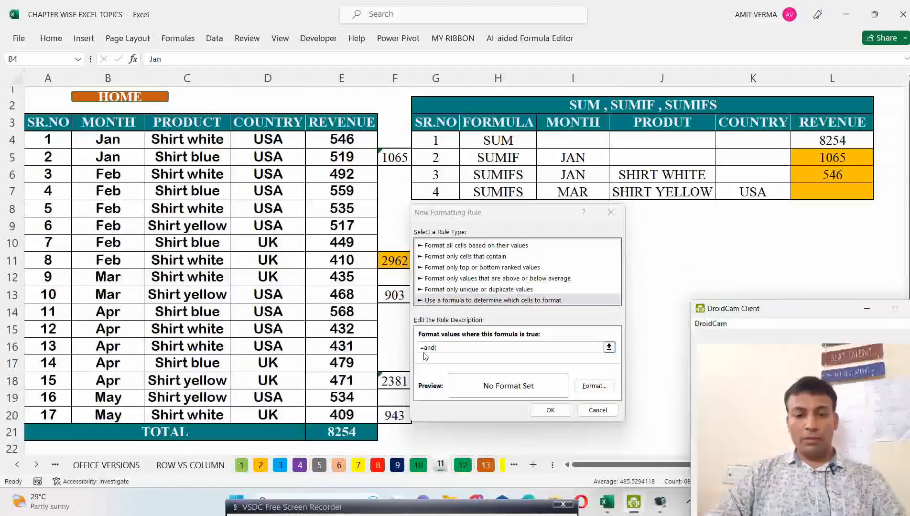
pyautogui.click(441, 347)
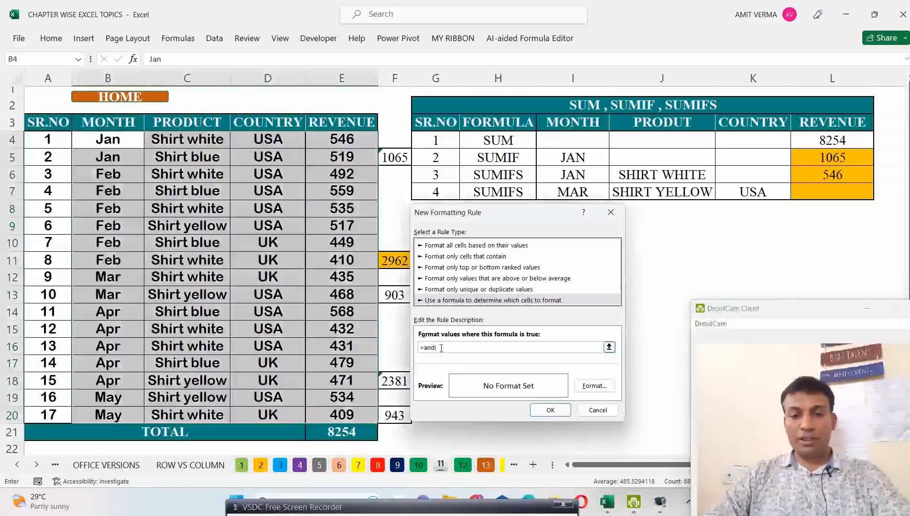
# Add the month condition $I$6=$B4:$B20 as the first argument of the rule's AND formula
pyautogui.click(582, 175)
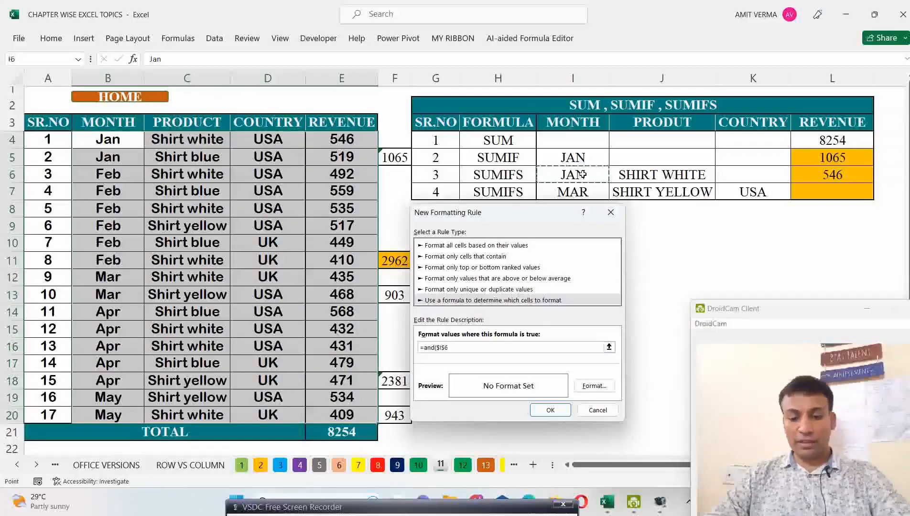
pyautogui.write('=')
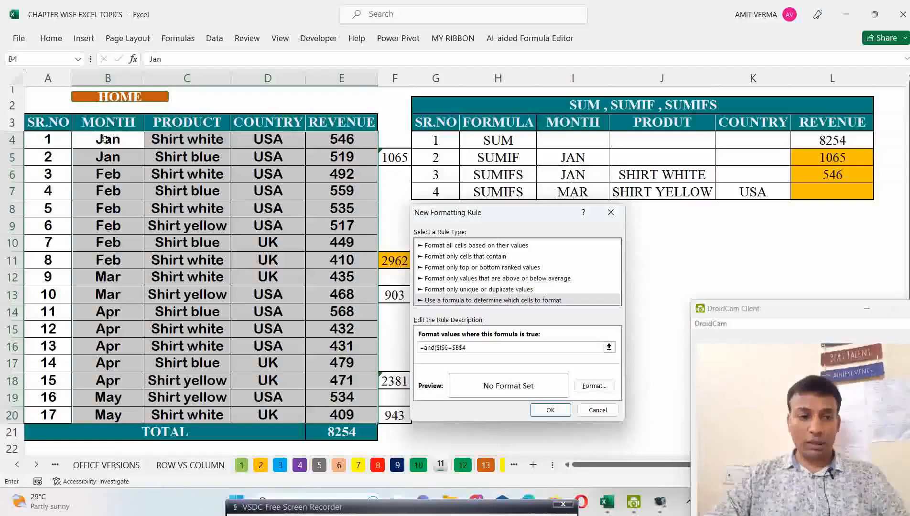
pyautogui.moveTo(104, 139); pyautogui.dragTo(108, 410)
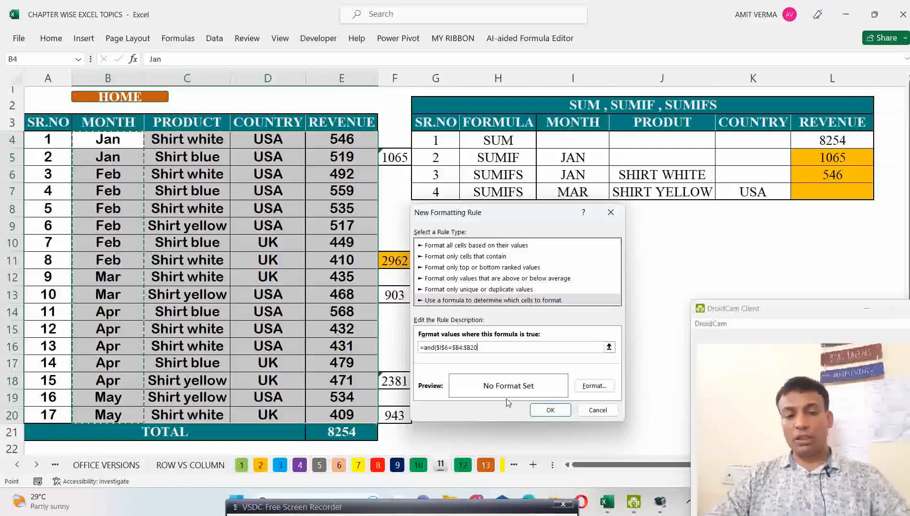
pyautogui.write(',')
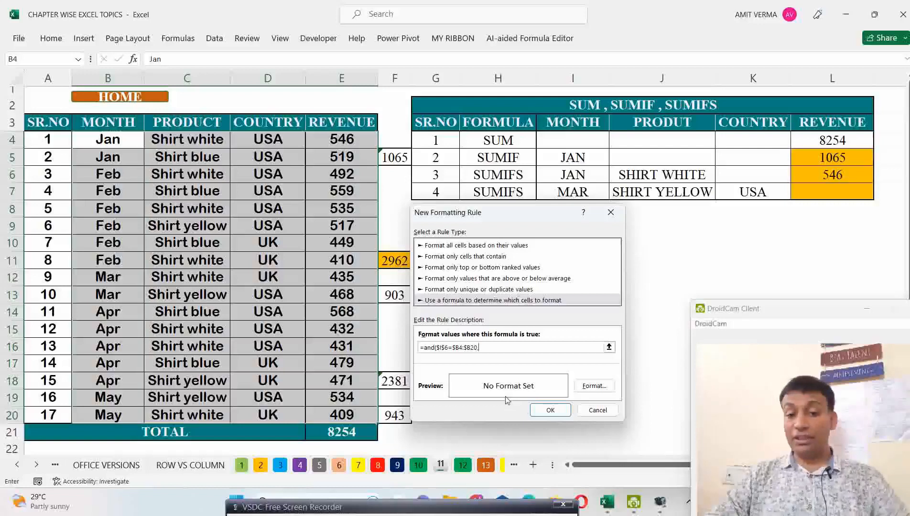
# Add the product condition $J$6=$C4:$C20 as the second argument and close the rule's AND formula
pyautogui.click(666, 180)
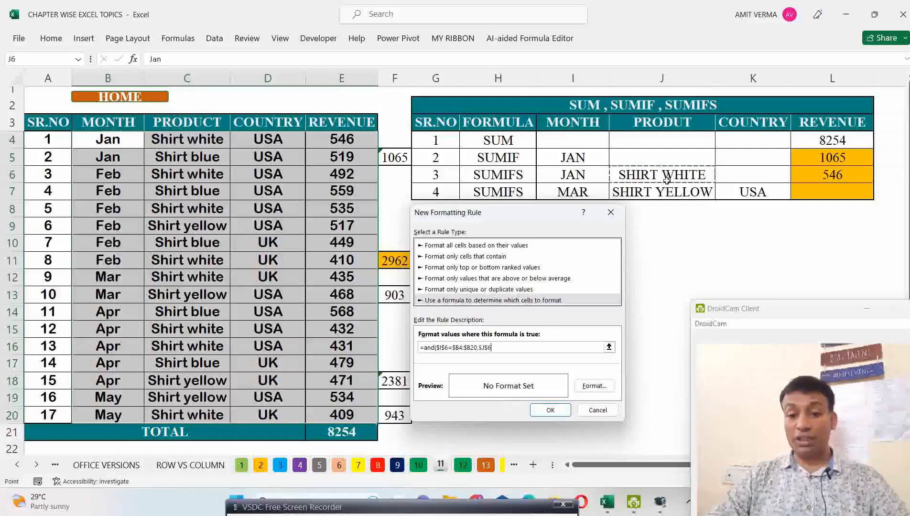
pyautogui.write('=')
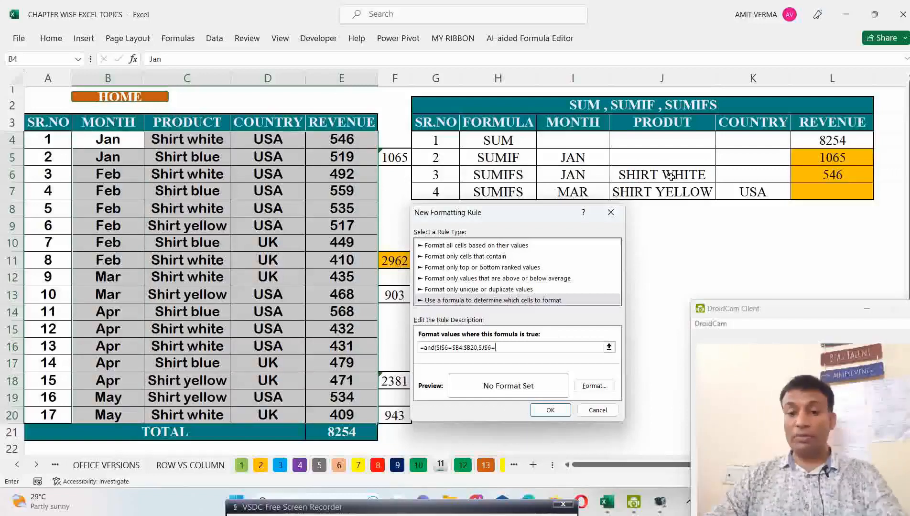
pyautogui.moveTo(182, 139); pyautogui.dragTo(184, 405)
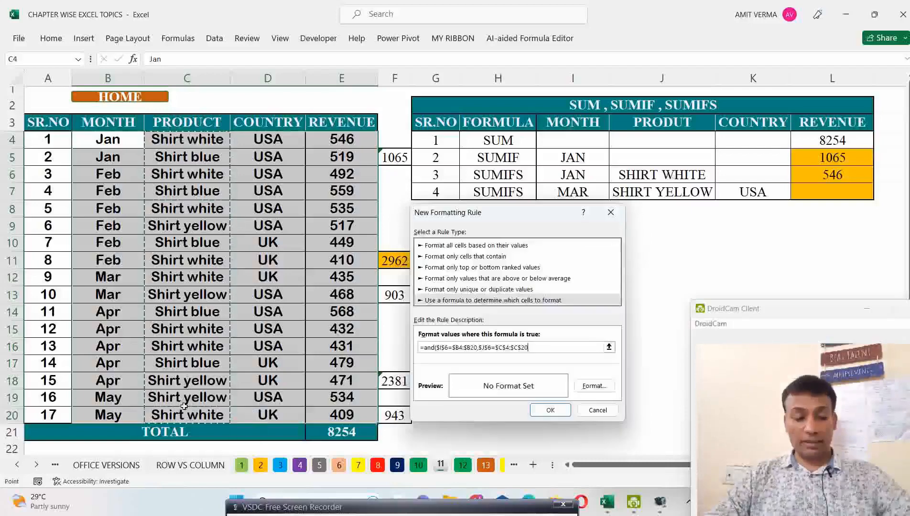
pyautogui.press('F4')
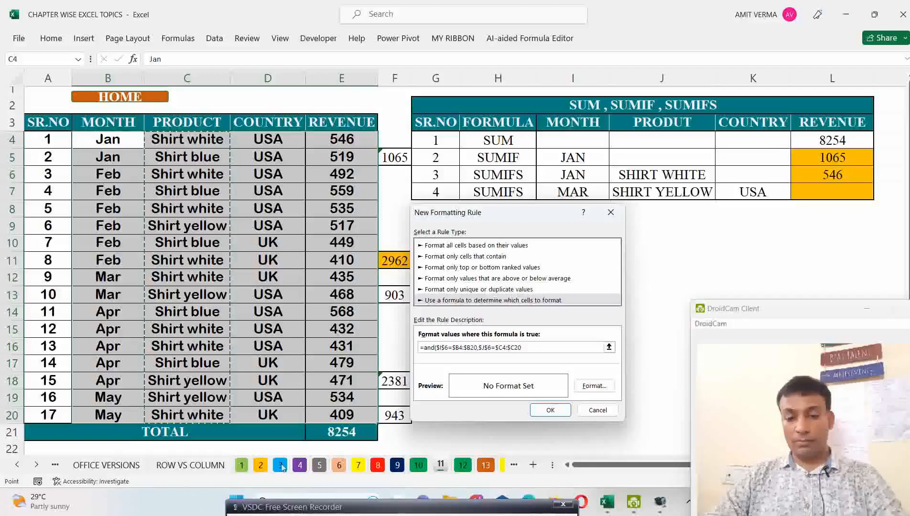
pyautogui.write(')')
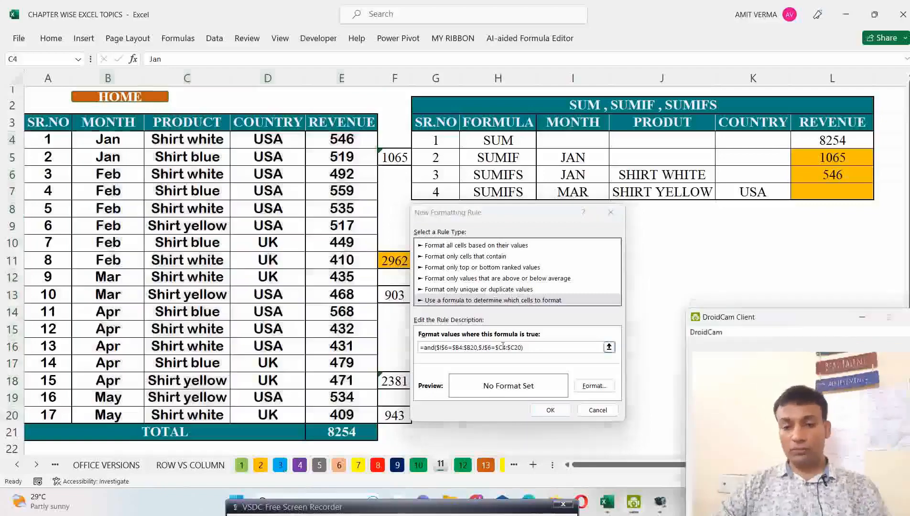
# Give the rule a red fill with white font and apply it to the selected data
pyautogui.click(593, 385)
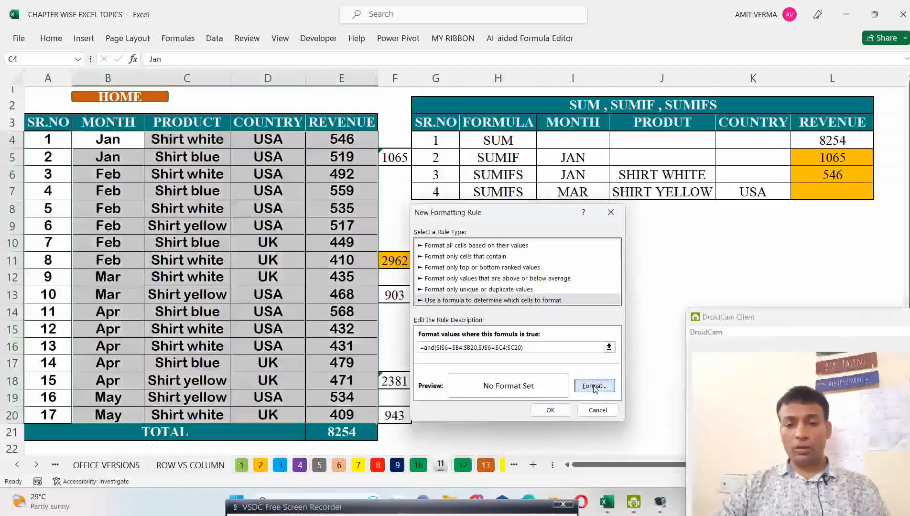
pyautogui.click(389, 273)
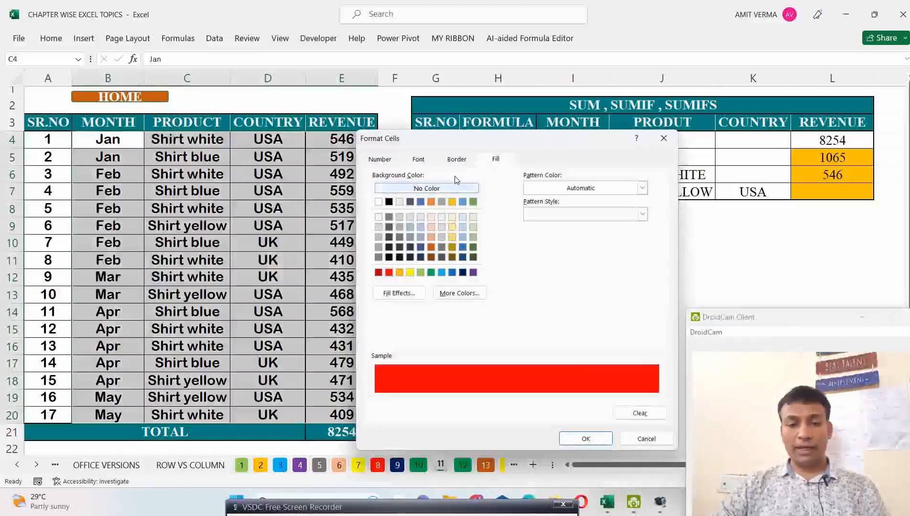
pyautogui.click(420, 160)
pyautogui.click(577, 262)
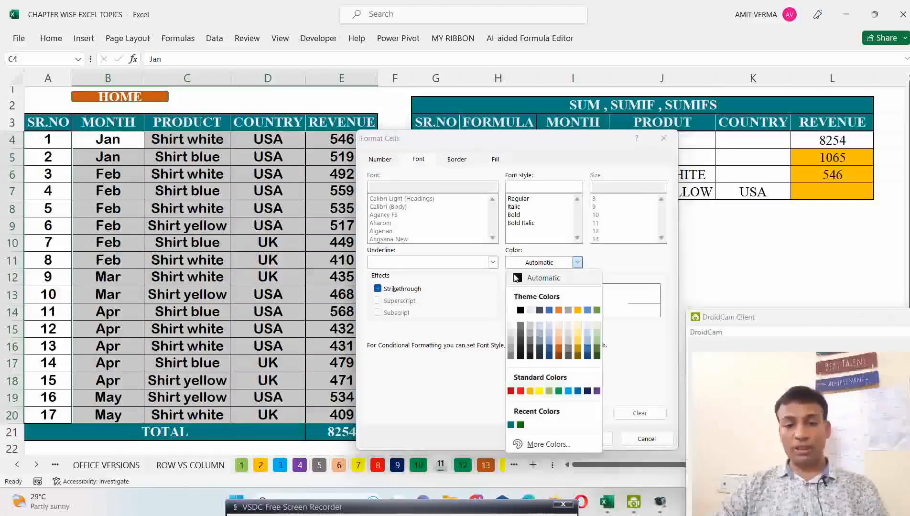
pyautogui.click(510, 311)
pyautogui.click(584, 439)
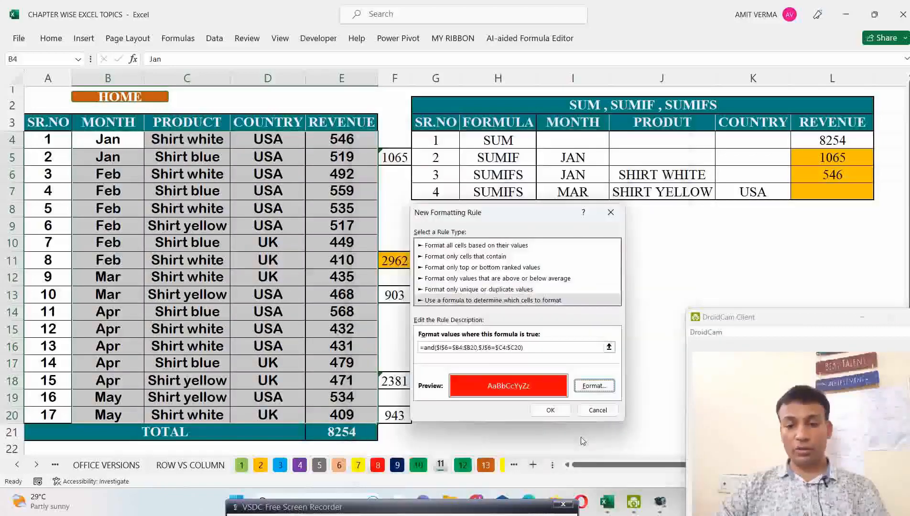
pyautogui.click(562, 413)
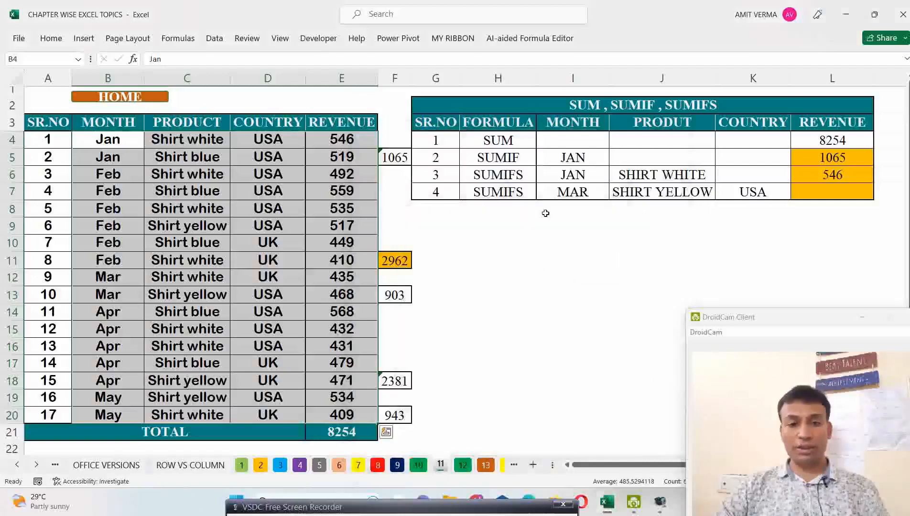
# Test the highlighting rule by setting the month in I6 to FEB and the product in J6 to SHIRT BLUE
pyautogui.click(519, 175)
pyautogui.click(573, 175)
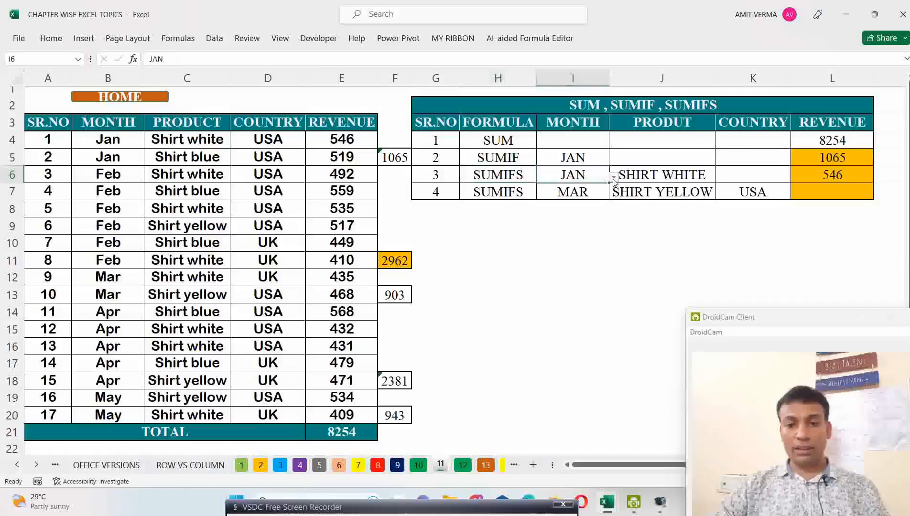
pyautogui.click(613, 177)
pyautogui.click(584, 201)
pyautogui.click(690, 175)
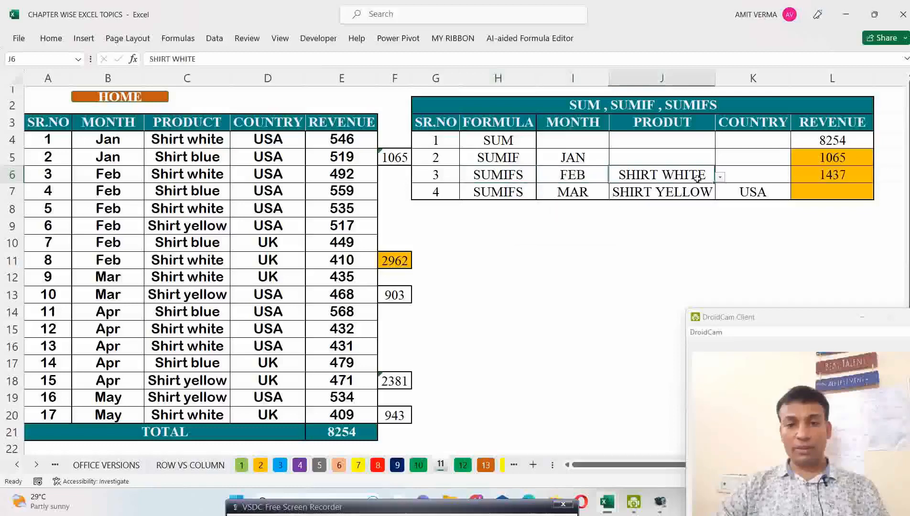
pyautogui.click(719, 178)
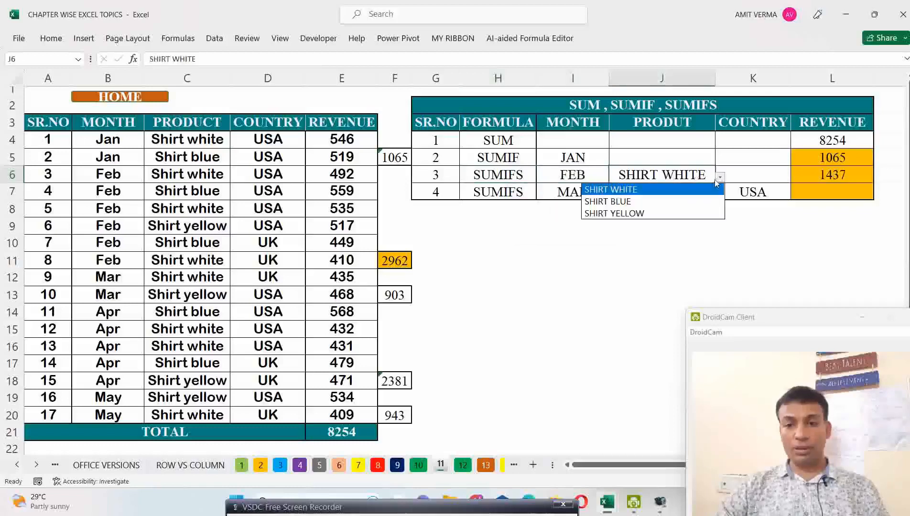
pyautogui.click(685, 202)
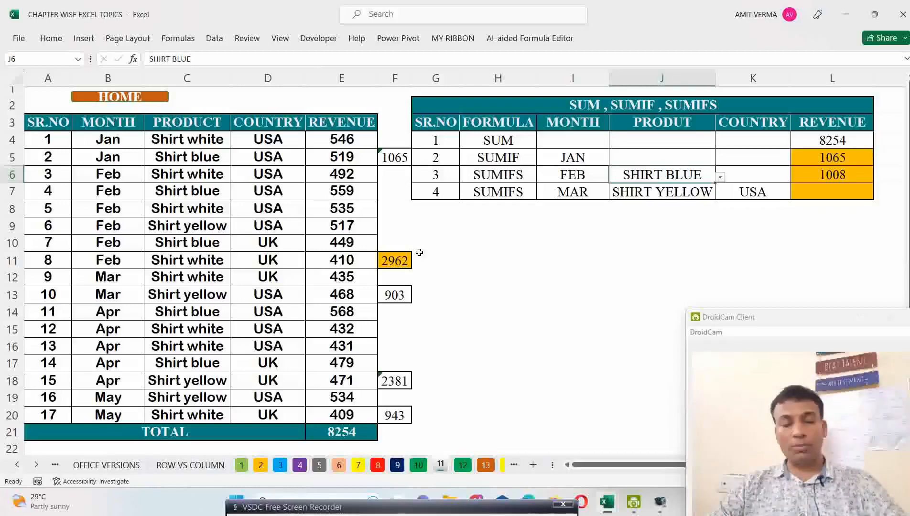
# Set the month in I6 to JAN and the product in J6 to SHIRT WHITE, and compare L6 with the matching data row
pyautogui.click(590, 177)
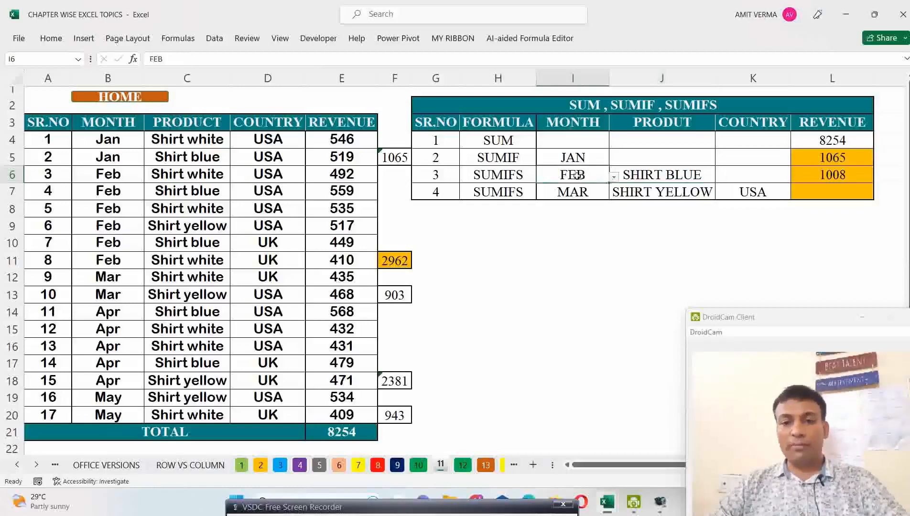
pyautogui.click(669, 179)
pyautogui.click(593, 178)
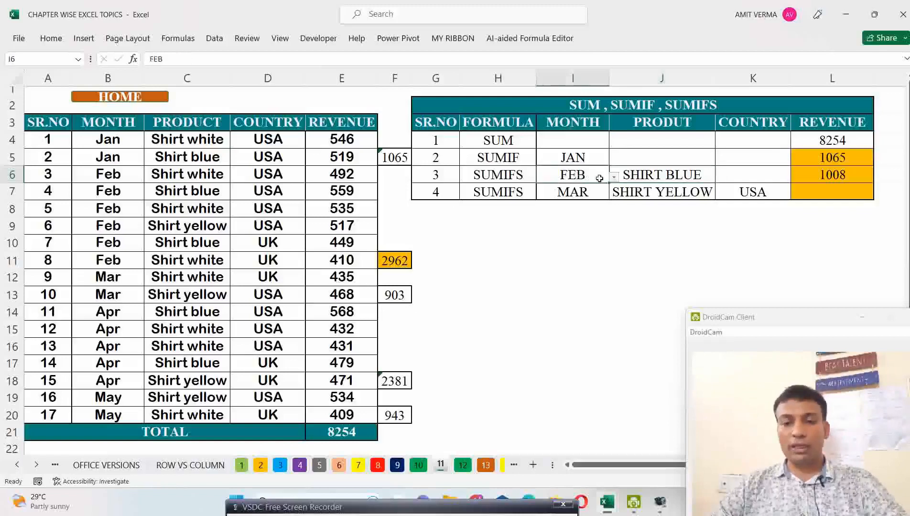
pyautogui.click(613, 177)
pyautogui.click(592, 188)
pyautogui.click(700, 180)
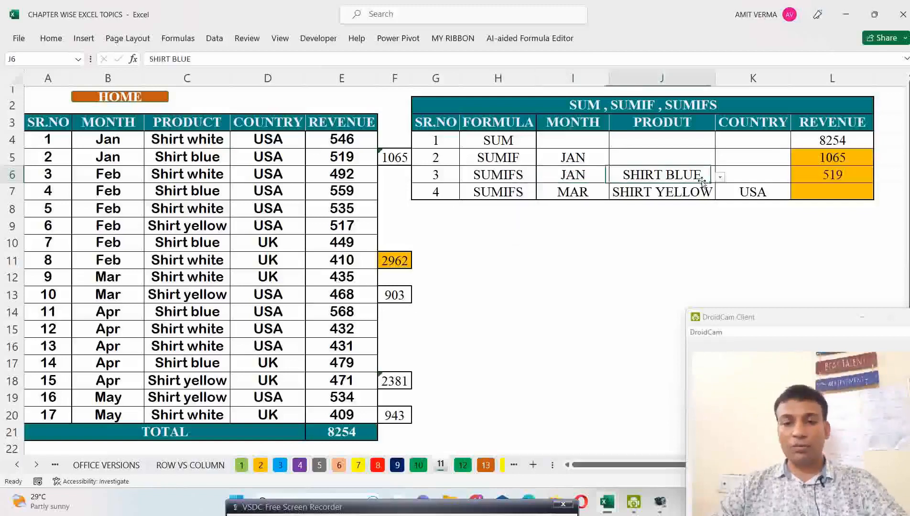
pyautogui.click(720, 177)
pyautogui.click(688, 189)
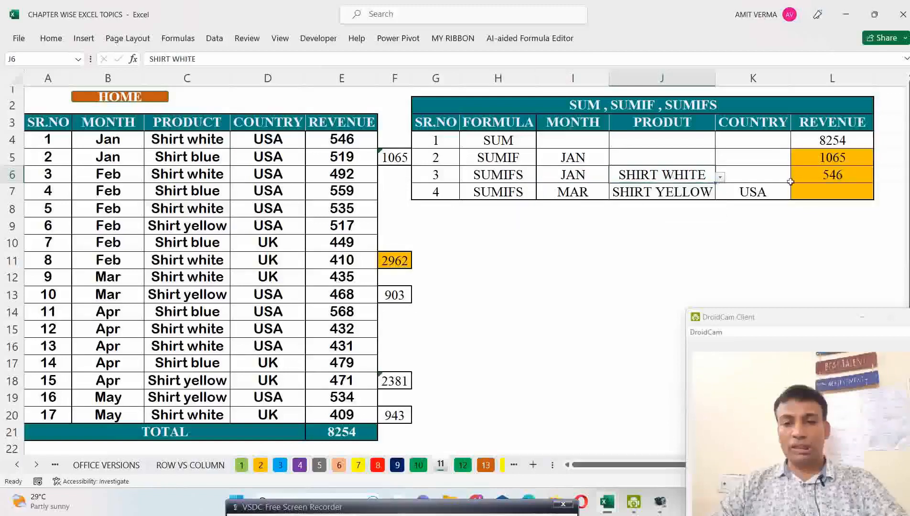
pyautogui.click(846, 179)
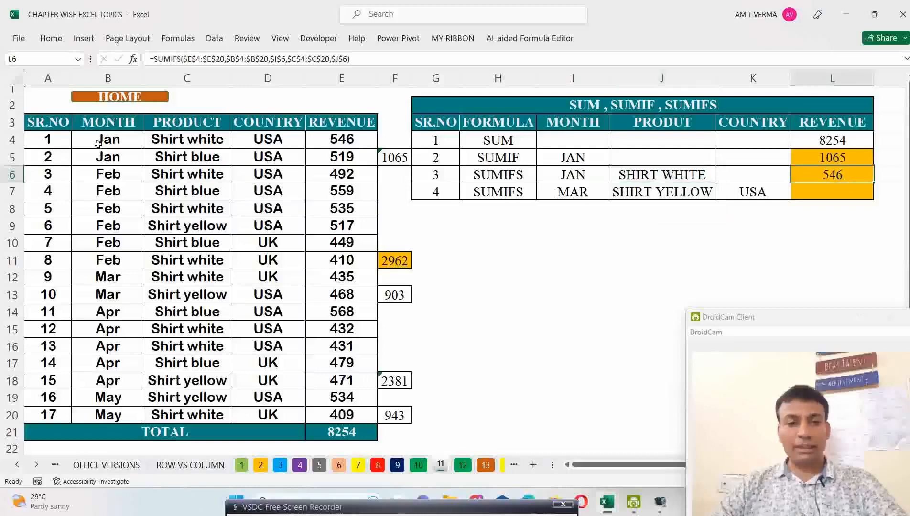
pyautogui.moveTo(103, 144); pyautogui.dragTo(324, 143)
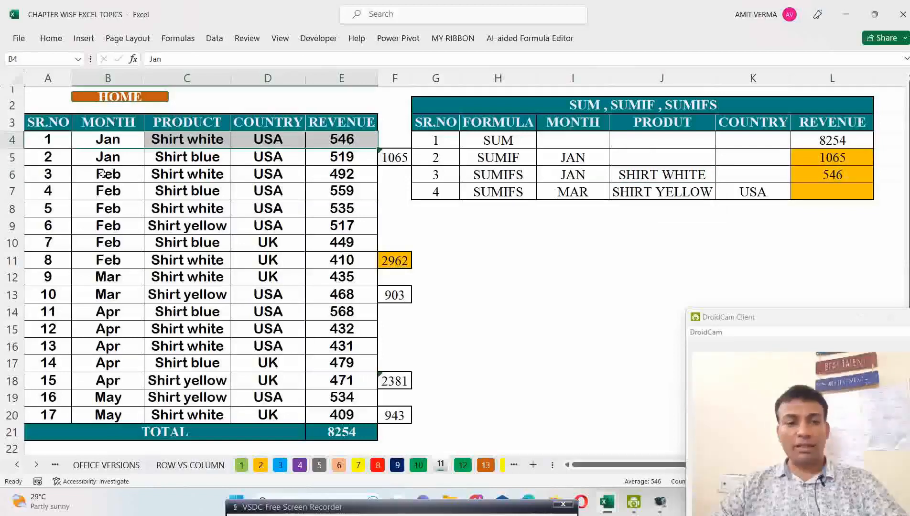
# Set the product in J6 to SHIRT BLUE and compare the SUMIFS result with the data rows
pyautogui.click(687, 173)
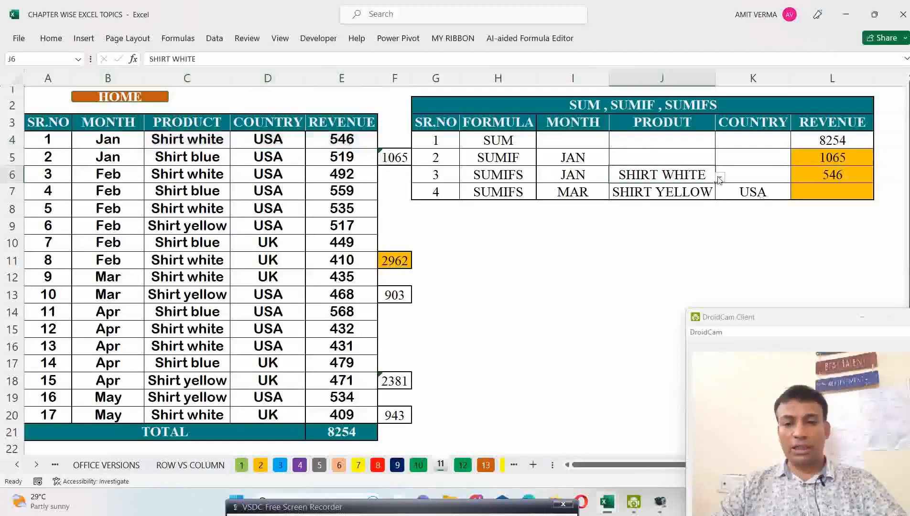
pyautogui.click(719, 177)
pyautogui.click(635, 198)
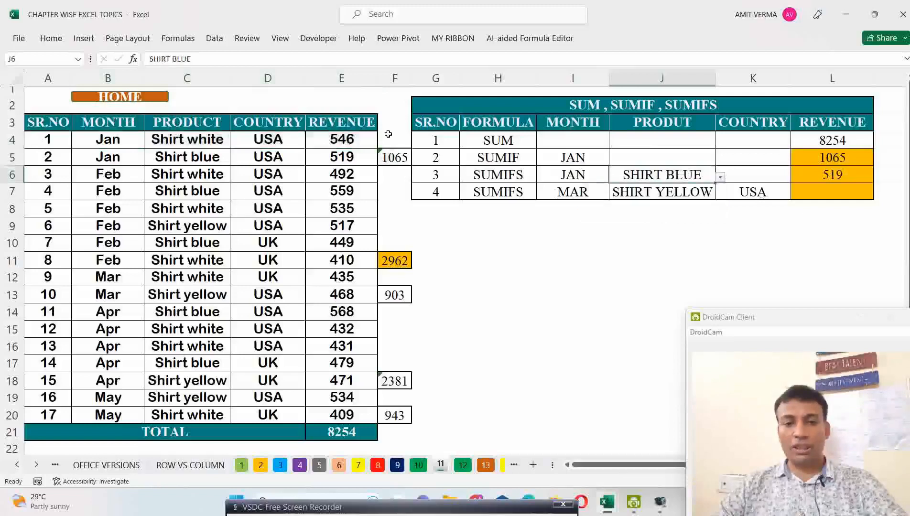
pyautogui.click(310, 156)
pyautogui.moveTo(93, 174); pyautogui.dragTo(321, 174)
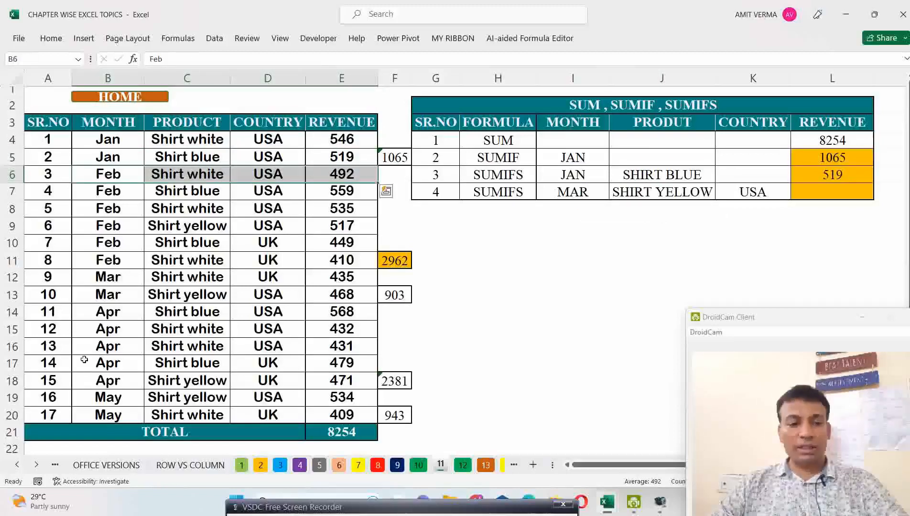
pyautogui.moveTo(79, 397); pyautogui.dragTo(339, 400)
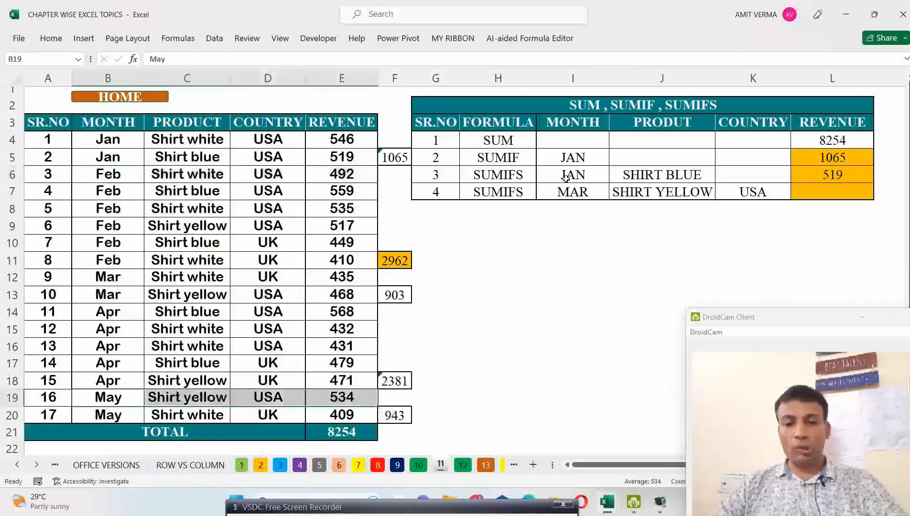
# Set the month in I6 to MAY and check which products are listed in the May rows
pyautogui.click(584, 175)
pyautogui.click(613, 177)
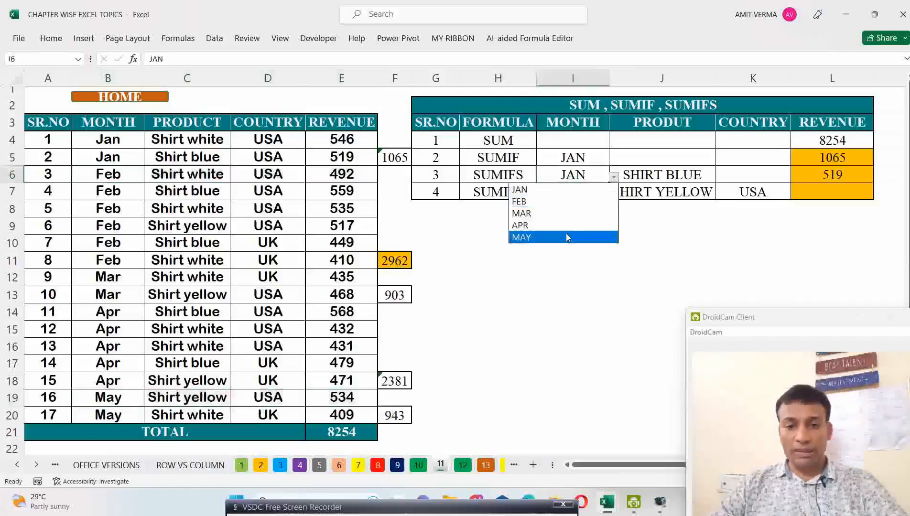
pyautogui.click(566, 233)
pyautogui.click(711, 179)
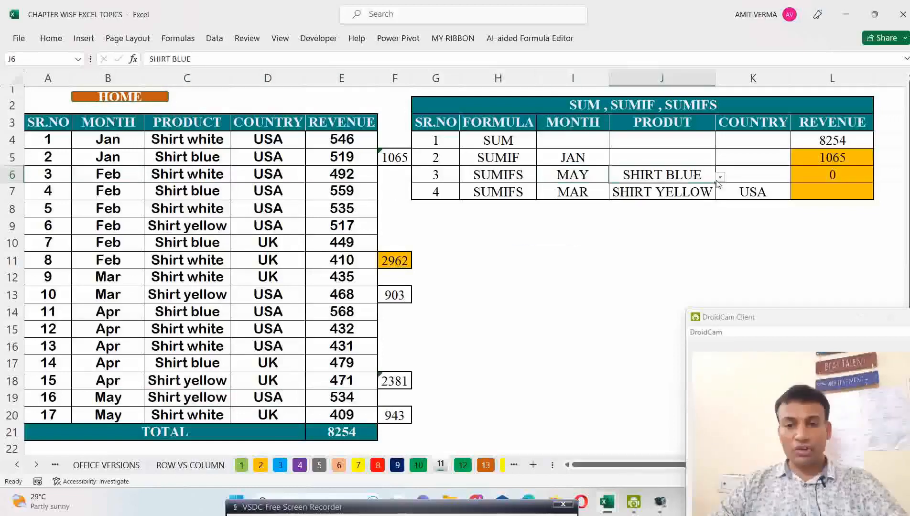
pyautogui.click(191, 400)
pyautogui.moveTo(139, 403); pyautogui.dragTo(202, 416)
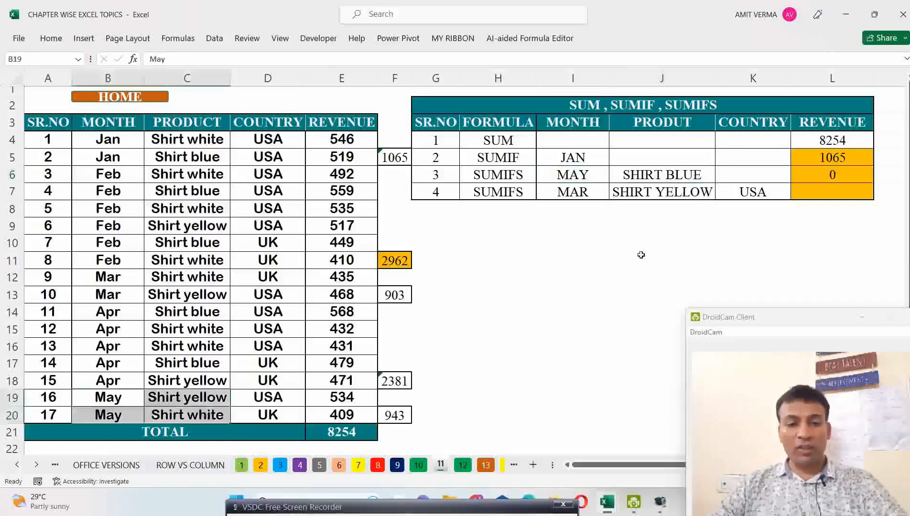
# Set the product in J6 to SHIRT YELLOW and compare the SUMIFS criteria with the matching May row
pyautogui.click(697, 181)
pyautogui.click(719, 177)
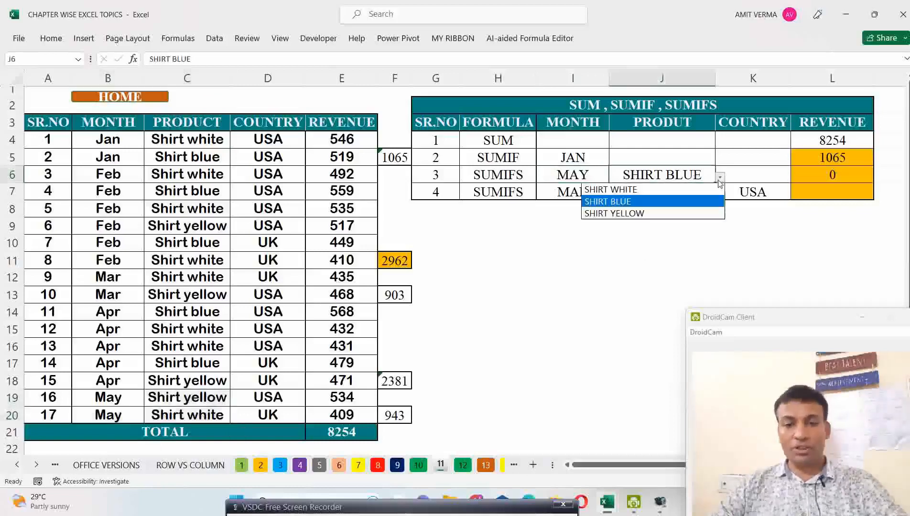
pyautogui.click(706, 212)
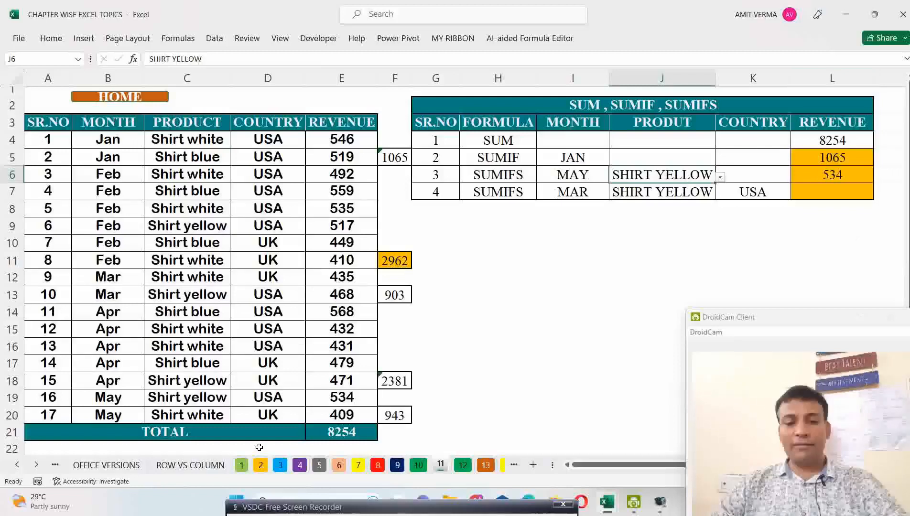
pyautogui.moveTo(109, 403); pyautogui.dragTo(327, 397)
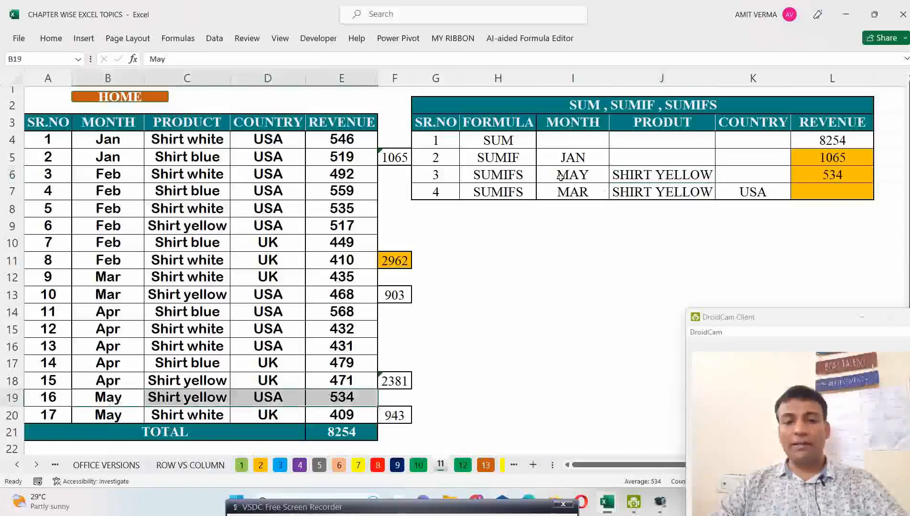
pyautogui.moveTo(550, 176); pyautogui.dragTo(669, 177)
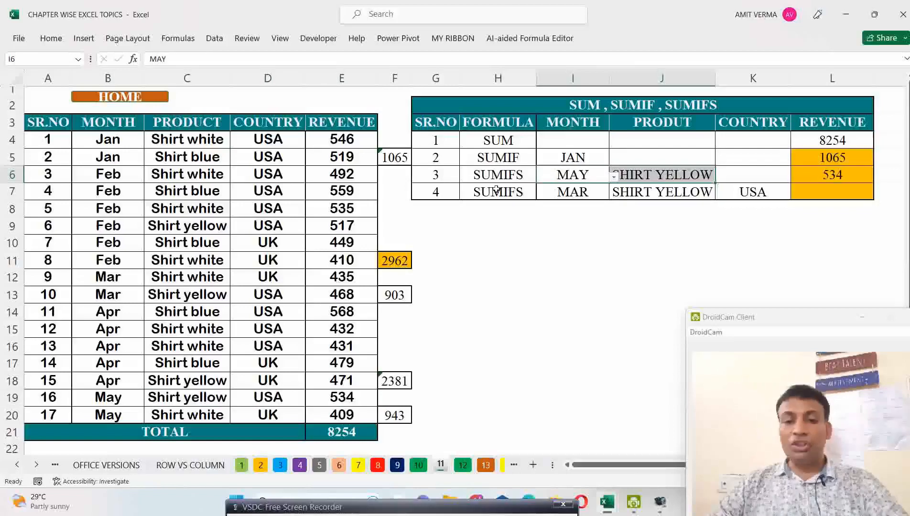
# Review the month, product and country criteria in row 7 that the three-condition SUMIFS formula uses
pyautogui.moveTo(497, 191); pyautogui.dragTo(762, 192)
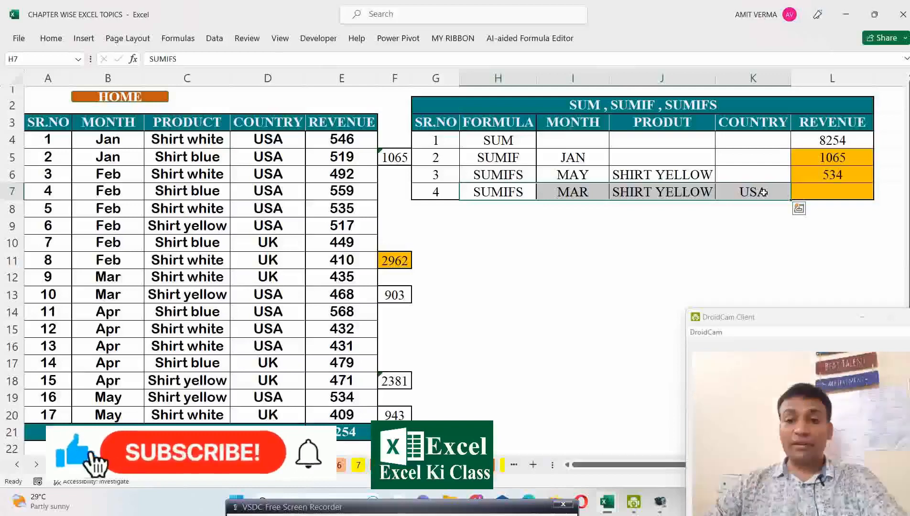
pyautogui.click(708, 190)
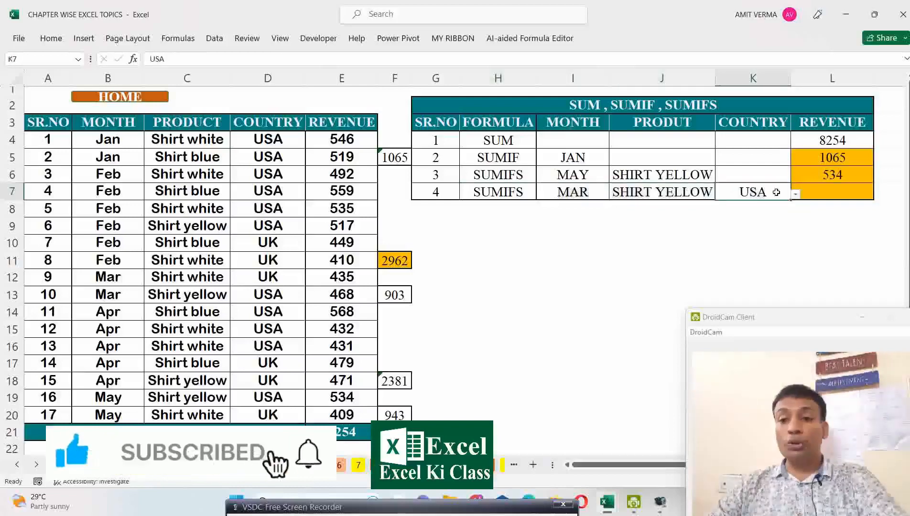
pyautogui.click(748, 190)
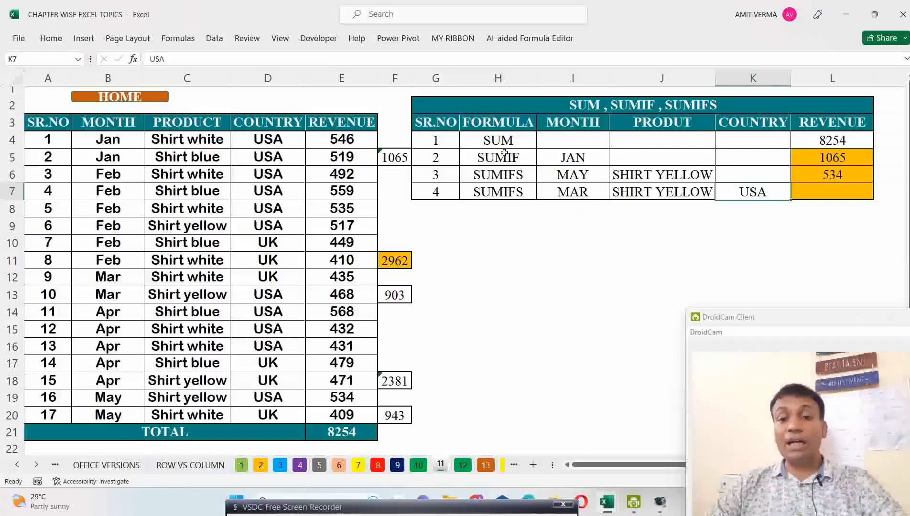
pyautogui.moveTo(500, 141); pyautogui.dragTo(805, 191)
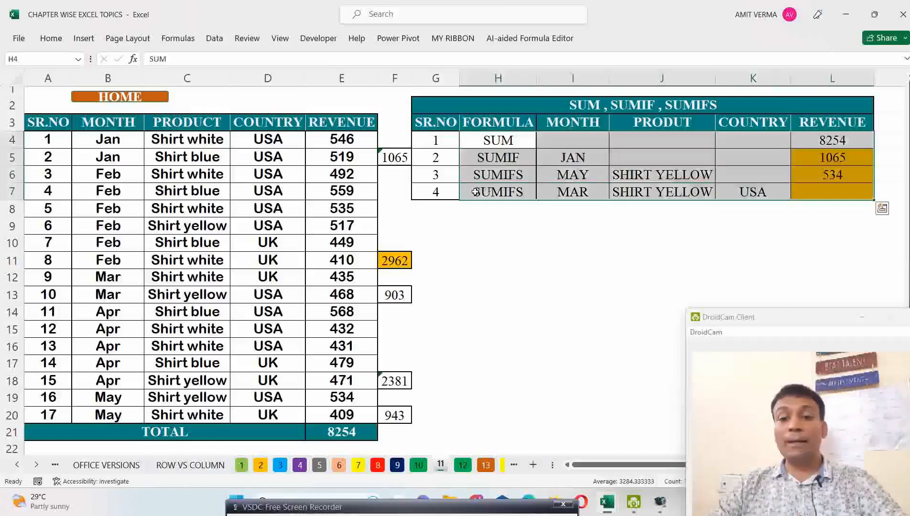
pyautogui.moveTo(475, 191); pyautogui.dragTo(745, 193)
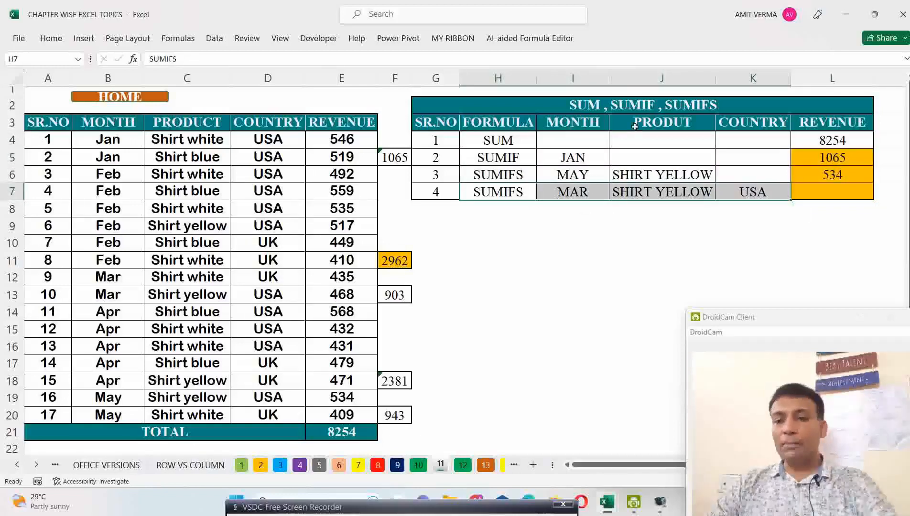
pyautogui.click(833, 192)
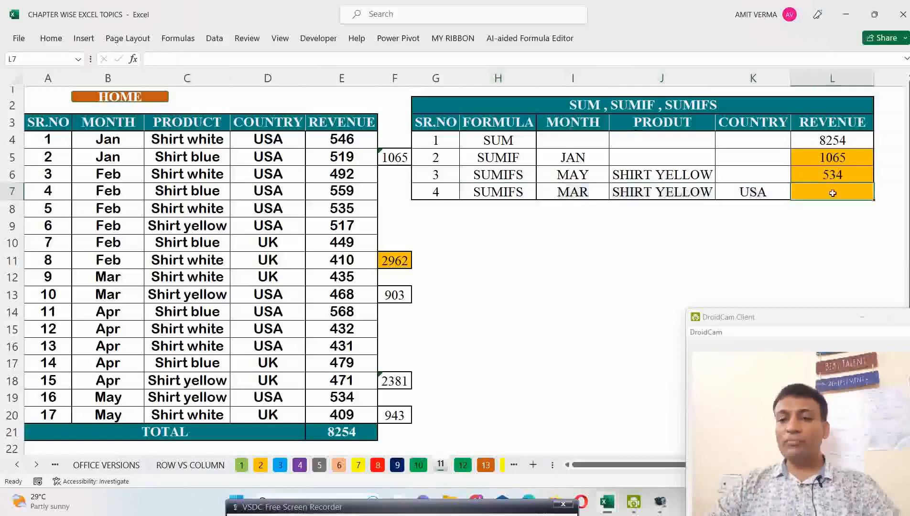
pyautogui.click(772, 191)
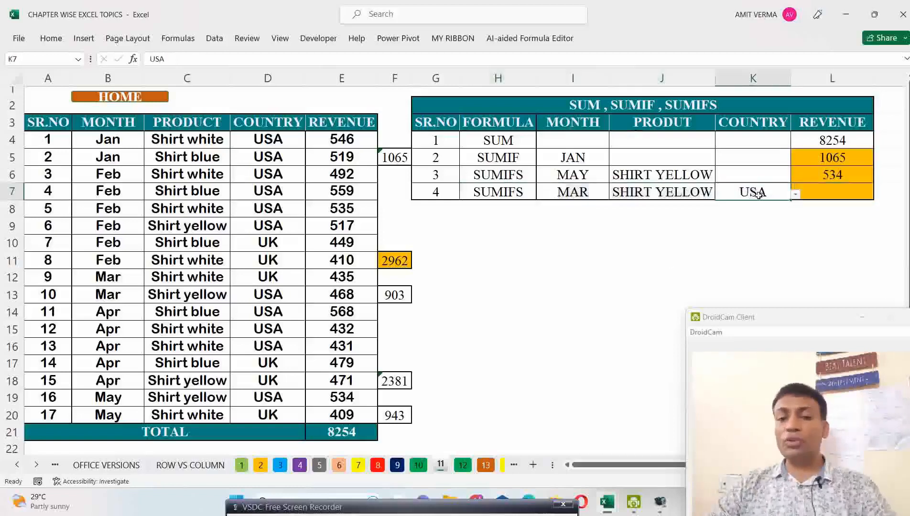
pyautogui.click(593, 192)
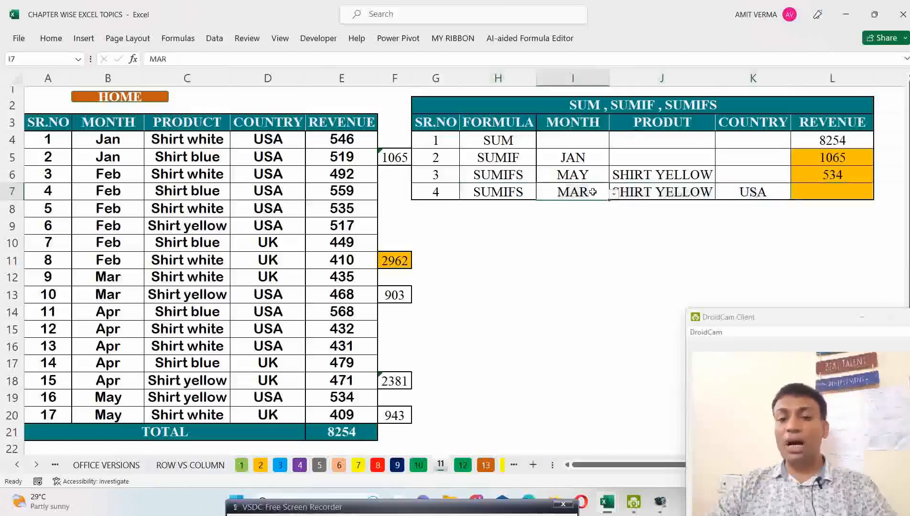
pyautogui.click(675, 193)
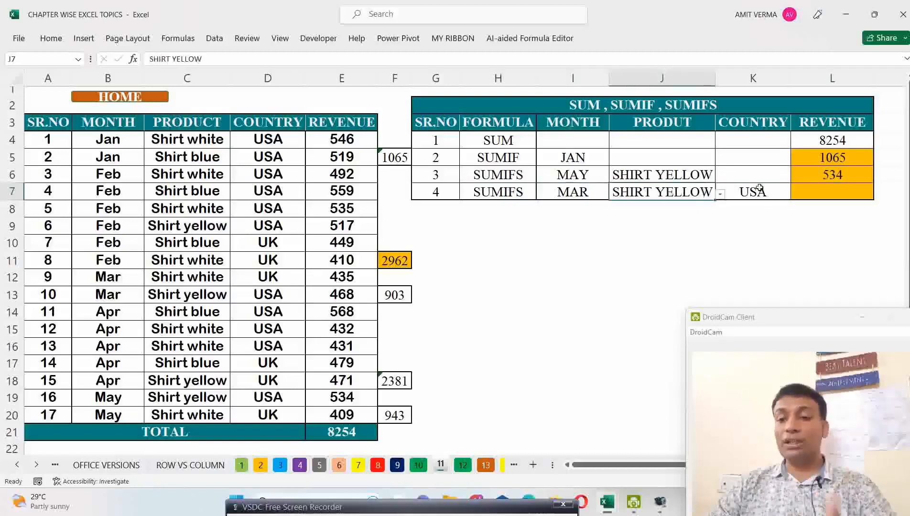
pyautogui.click(760, 189)
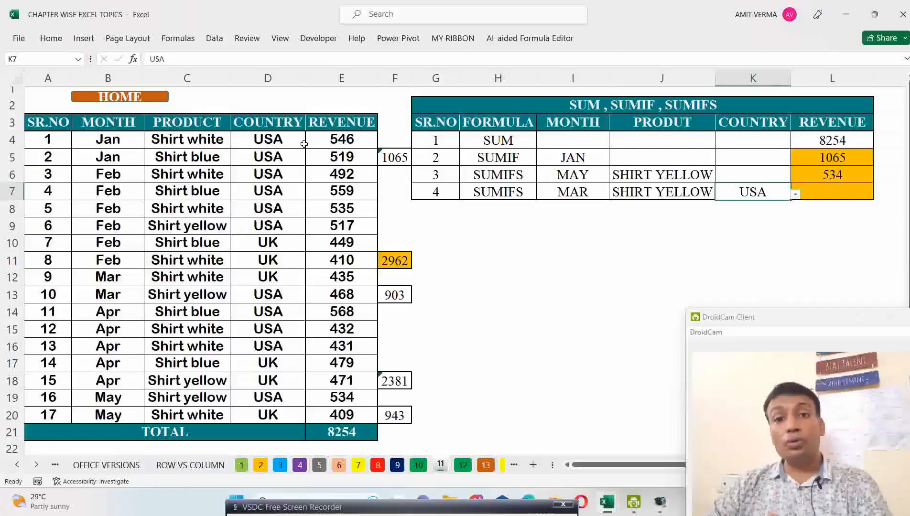
pyautogui.click(843, 195)
pyautogui.write('=')
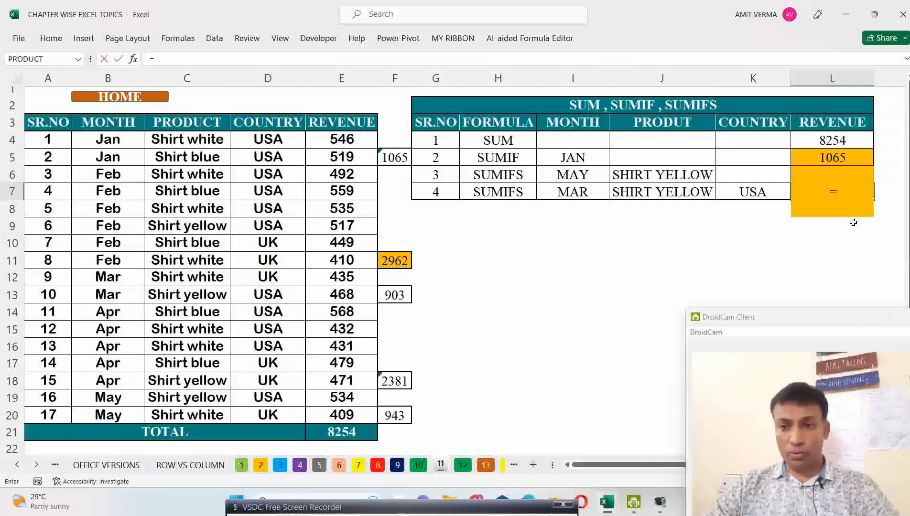
pyautogui.click(815, 244)
pyautogui.press('Escape')
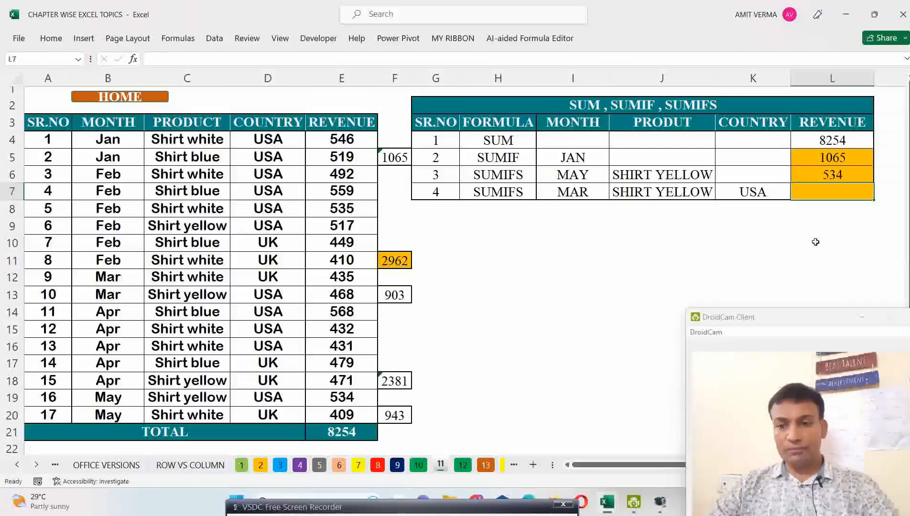
# Widen the REVENUE column L of the summary table to about three times its width to make room for the formula
pyautogui.scroll(-1, 815, 241)
pyautogui.scroll(-1, 815, 242)
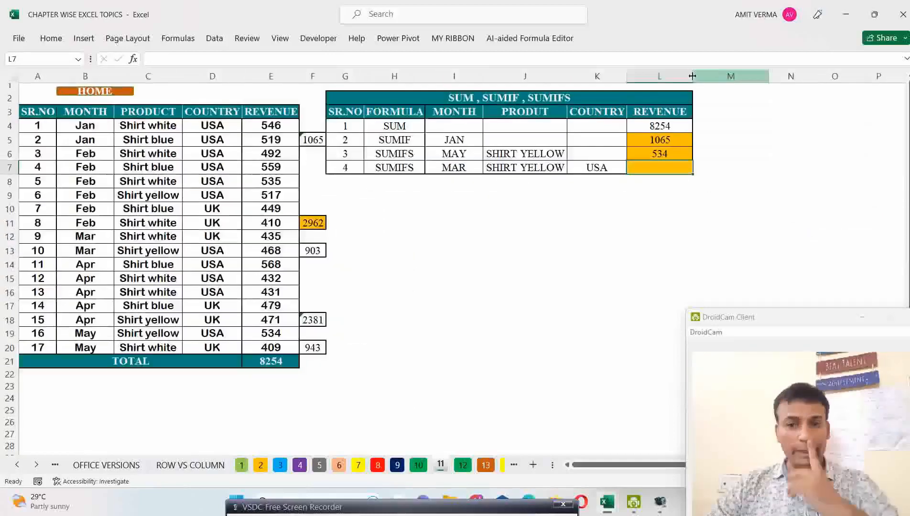
pyautogui.moveTo(691, 76); pyautogui.dragTo(821, 77)
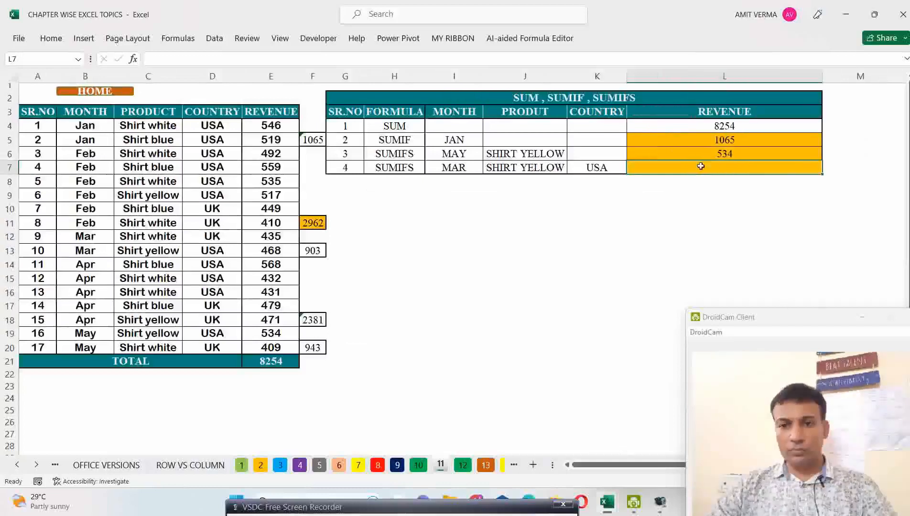
# Start a SUMIFS formula in L7 with the revenue range $E$4:$E$20 as its absolute sum range
pyautogui.write('=su')
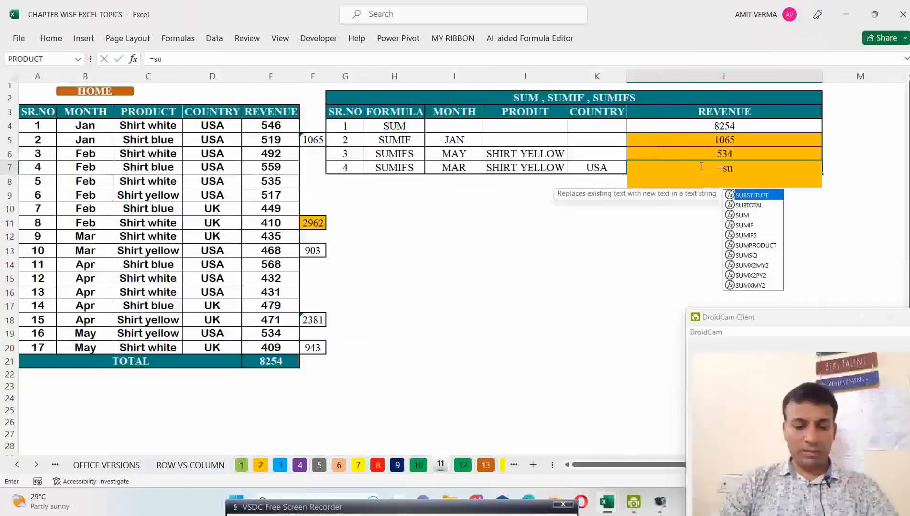
pyautogui.write('mifs')
pyautogui.press('Tab')
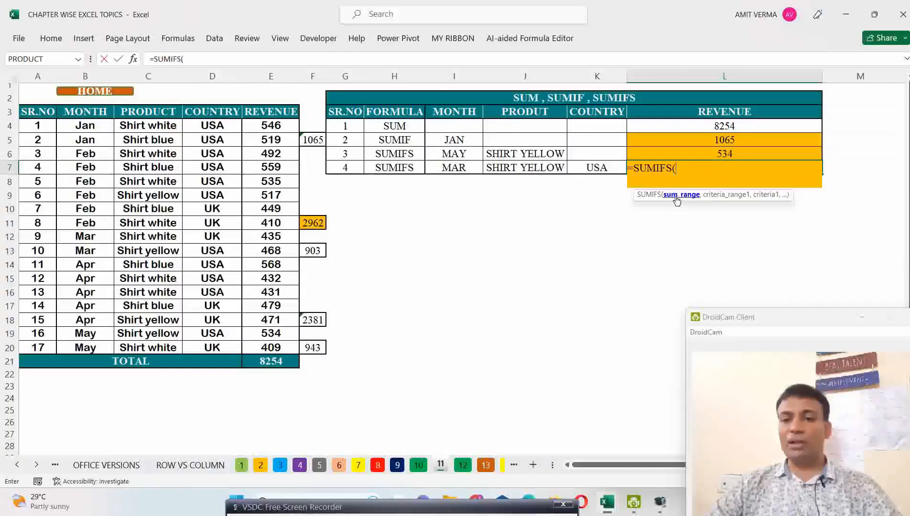
pyautogui.moveTo(275, 123); pyautogui.dragTo(275, 343)
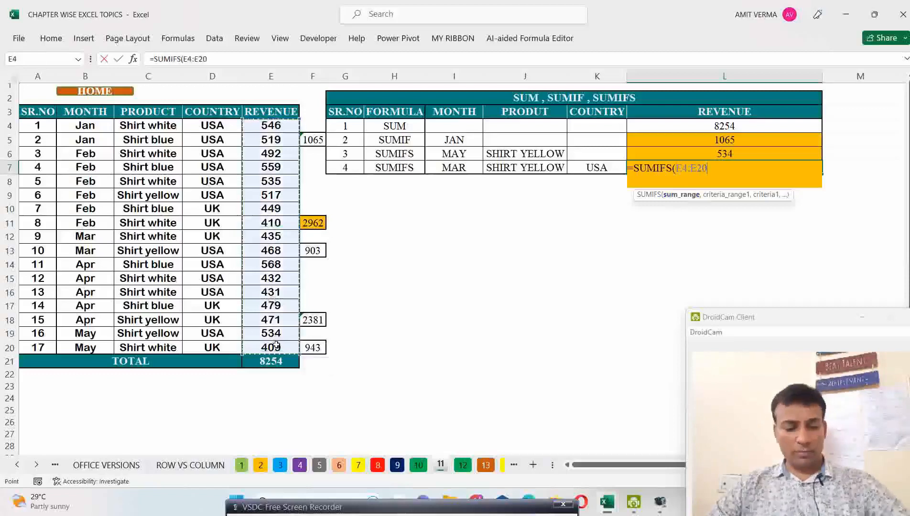
pyautogui.press('F4')
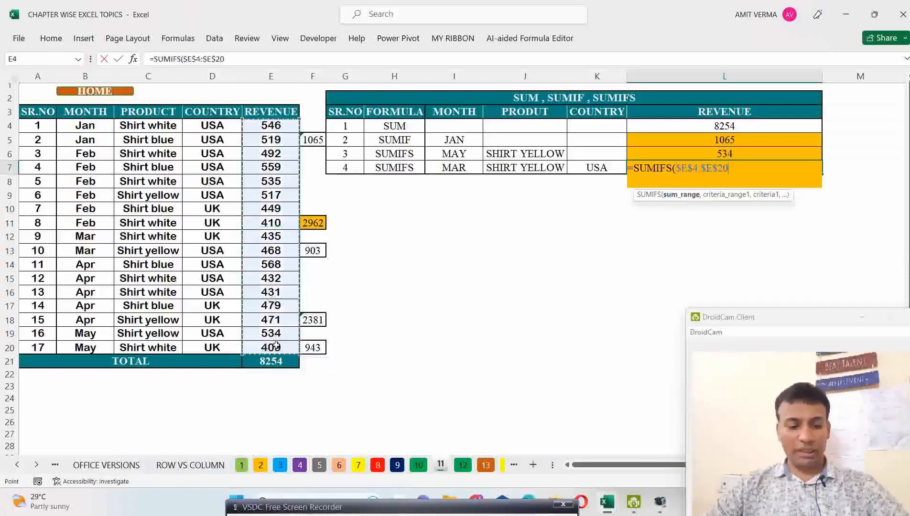
# Change the sum range to E$4:E$20 and add the month condition, matching B4:B20 to I7
pyautogui.press('F4')
pyautogui.write(',')
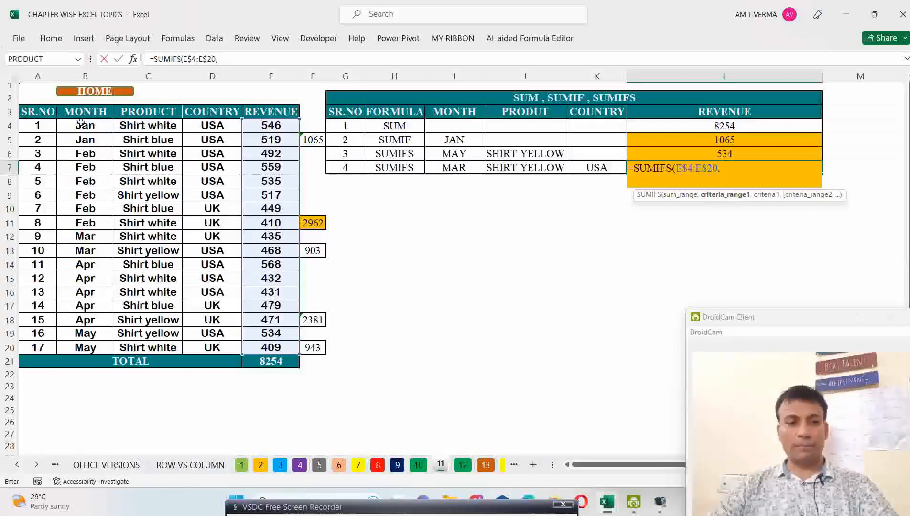
pyautogui.moveTo(81, 122); pyautogui.dragTo(92, 344)
pyautogui.write(',')
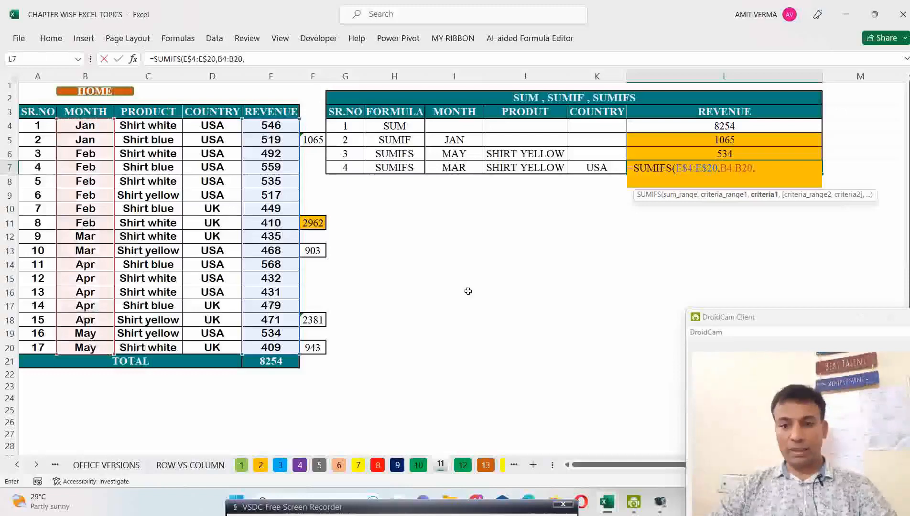
pyautogui.click(448, 168)
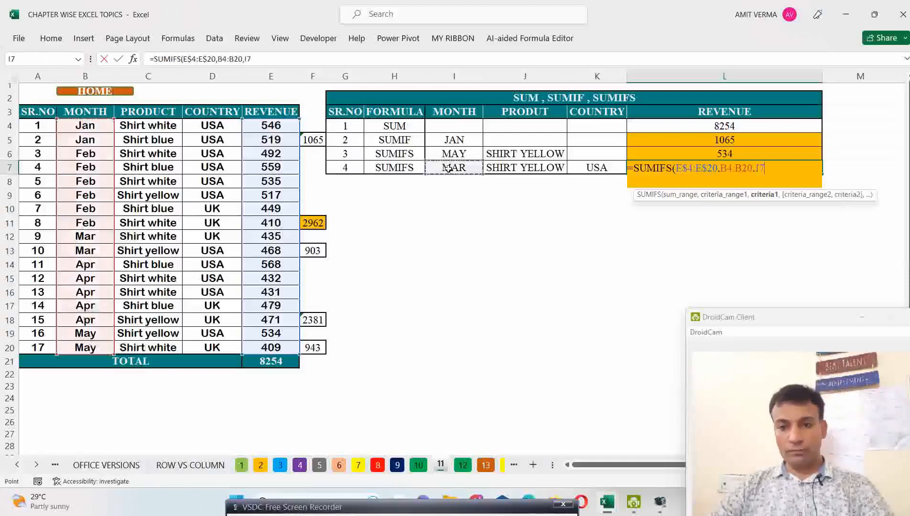
pyautogui.write(',')
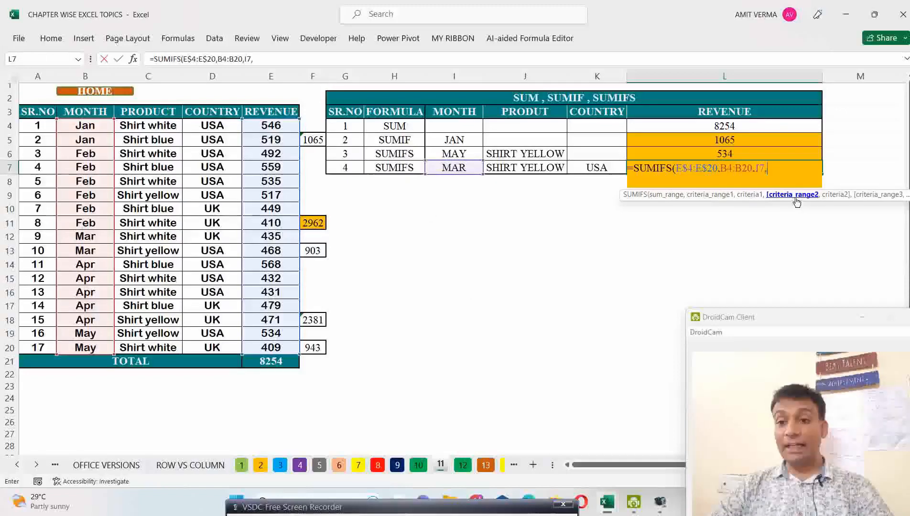
# Add the product condition to the SUMIFS formula in L7, matching C4:C20 to J7
pyautogui.moveTo(131, 127); pyautogui.dragTo(143, 345)
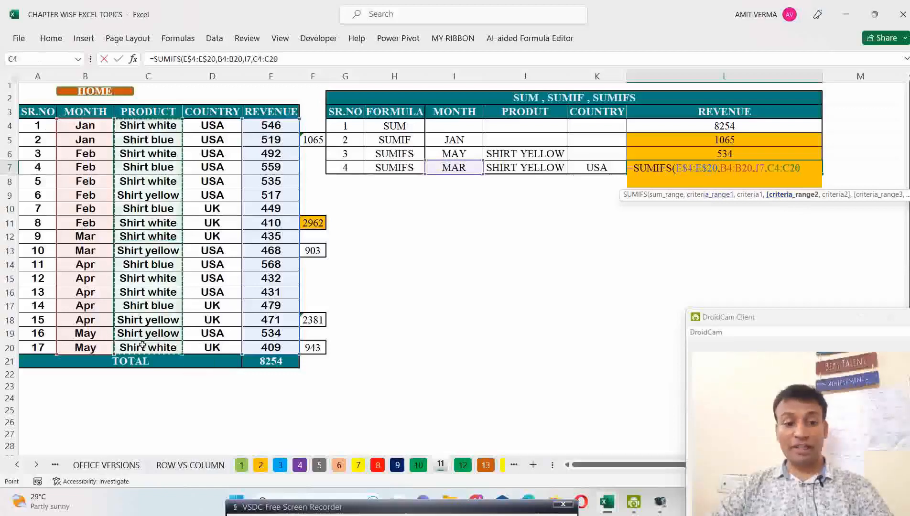
pyautogui.write(',')
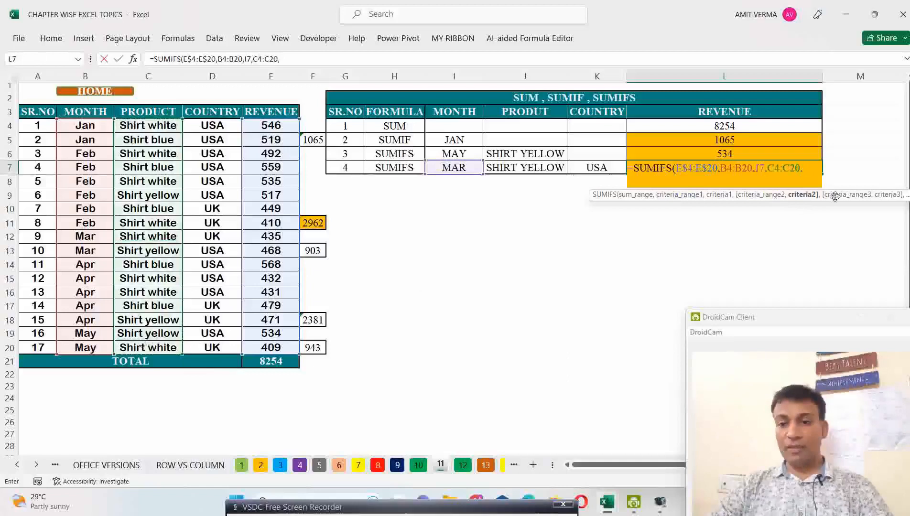
pyautogui.click(529, 166)
pyautogui.write(',')
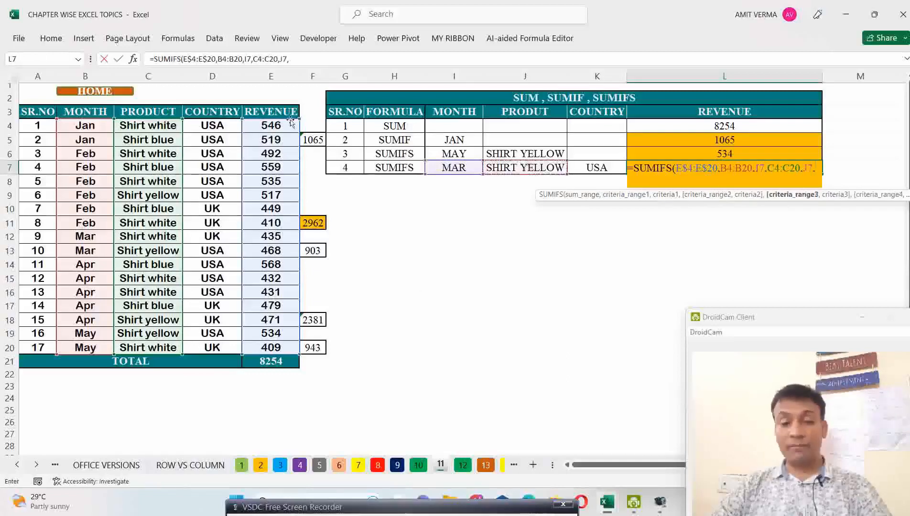
# Add the country condition to the SUMIFS formula in L7, matching D4:D20 to K7
pyautogui.moveTo(217, 126); pyautogui.dragTo(213, 347)
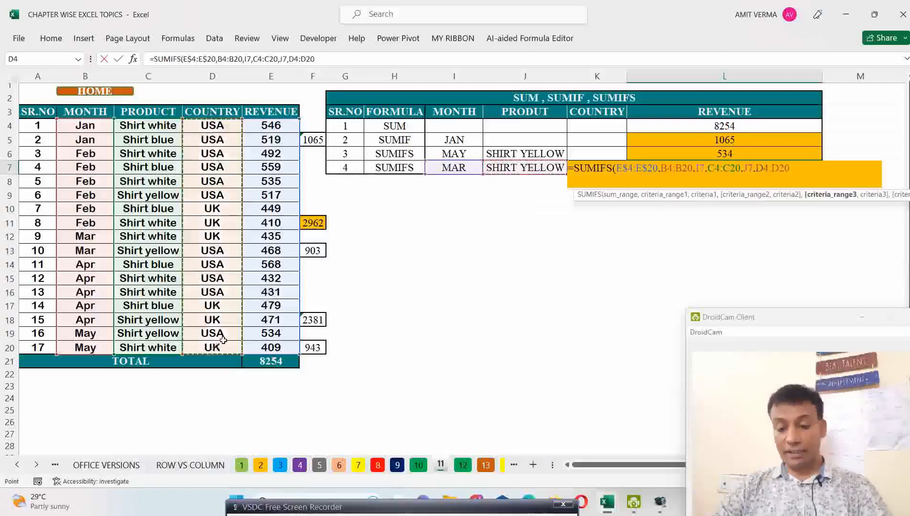
pyautogui.write(',')
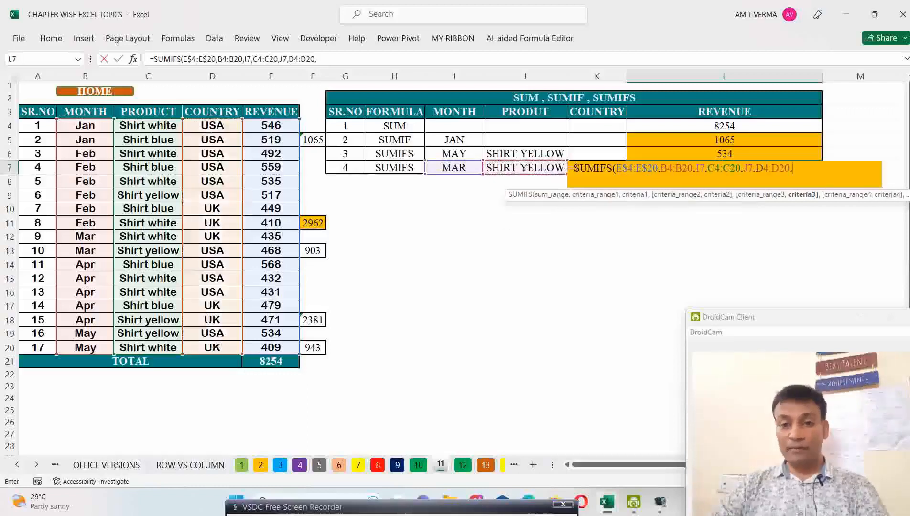
pyautogui.click(583, 152)
pyautogui.press('Down')
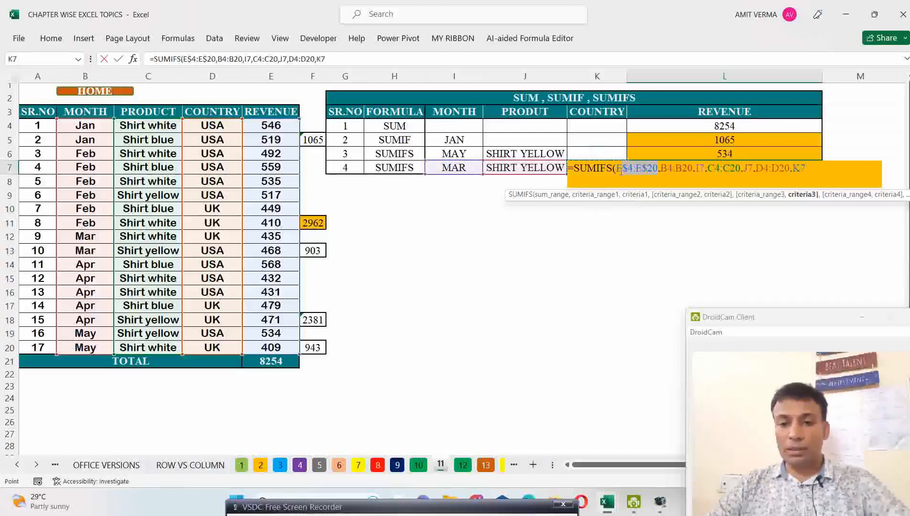
# Make the sum range in L7 the relative reference E4:E20 and enter the finished SUMIFS formula
pyautogui.moveTo(621, 170); pyautogui.dragTo(617, 170)
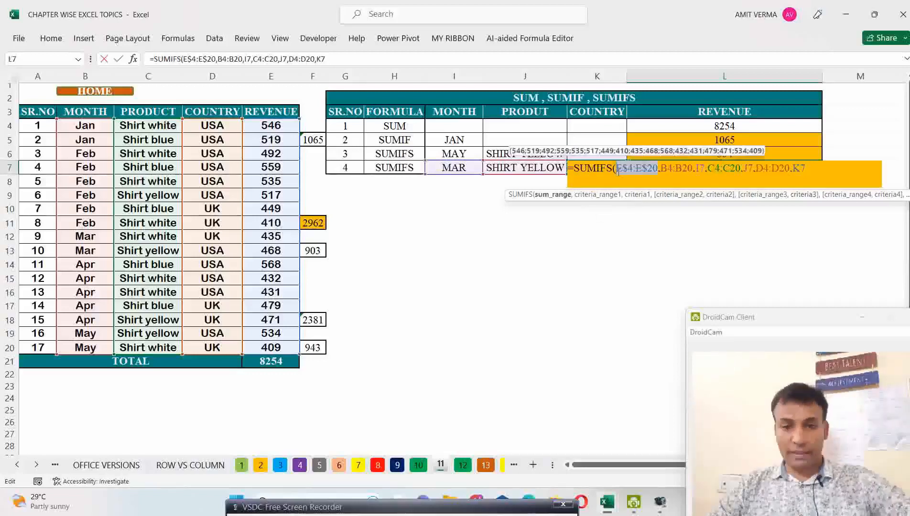
pyautogui.press('F4')
pyautogui.press('F4')
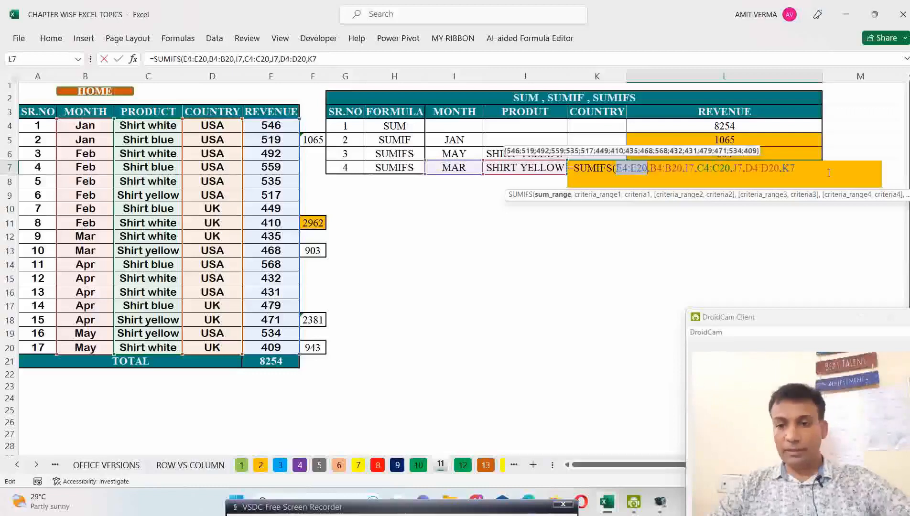
pyautogui.click(806, 174)
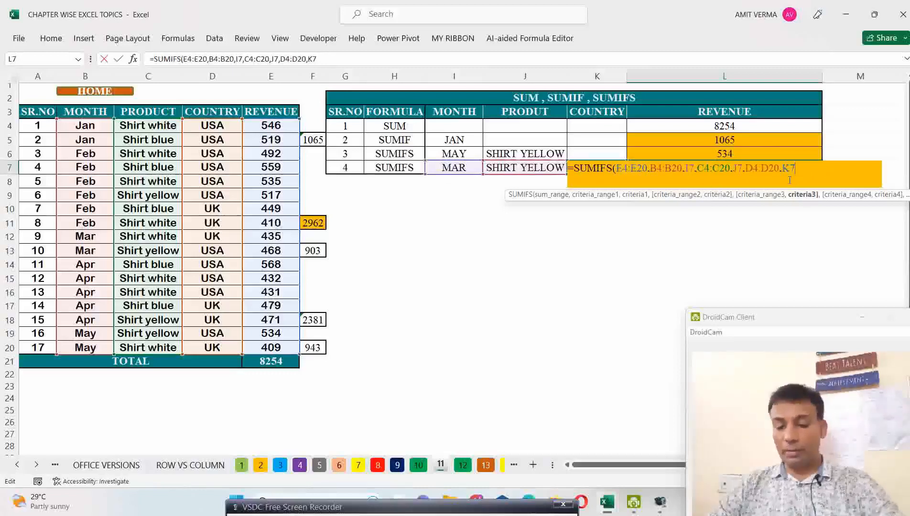
pyautogui.press('Return')
pyautogui.click(753, 167)
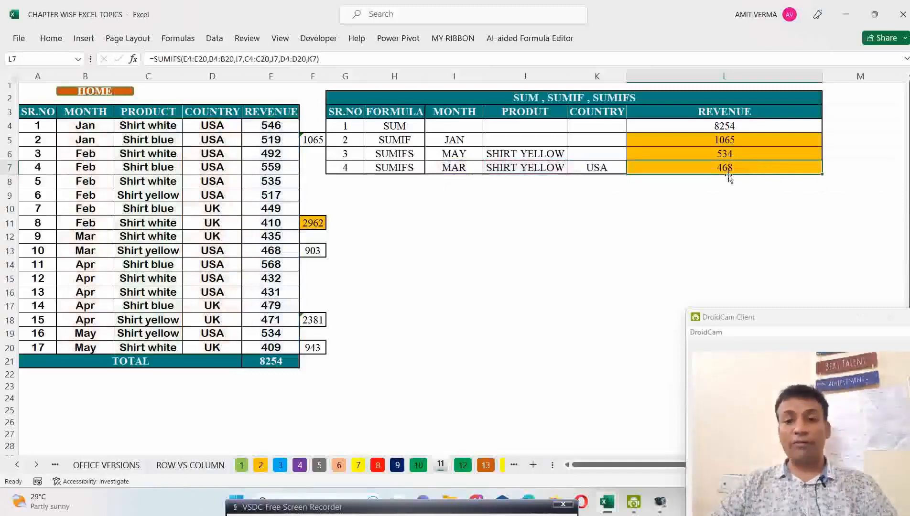
# Set the month in I7 to JAN and highlight the two January rows B4:E5 of the data table
pyautogui.click(476, 171)
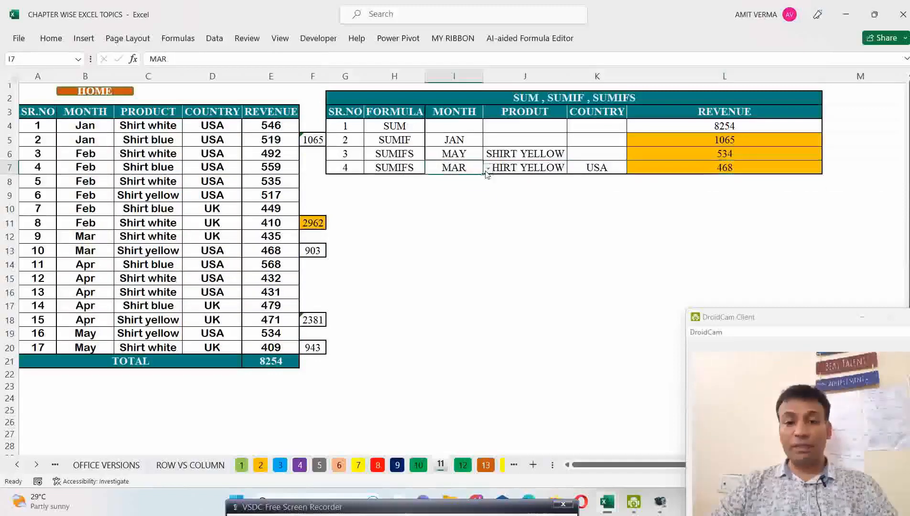
pyautogui.click(488, 168)
pyautogui.click(471, 184)
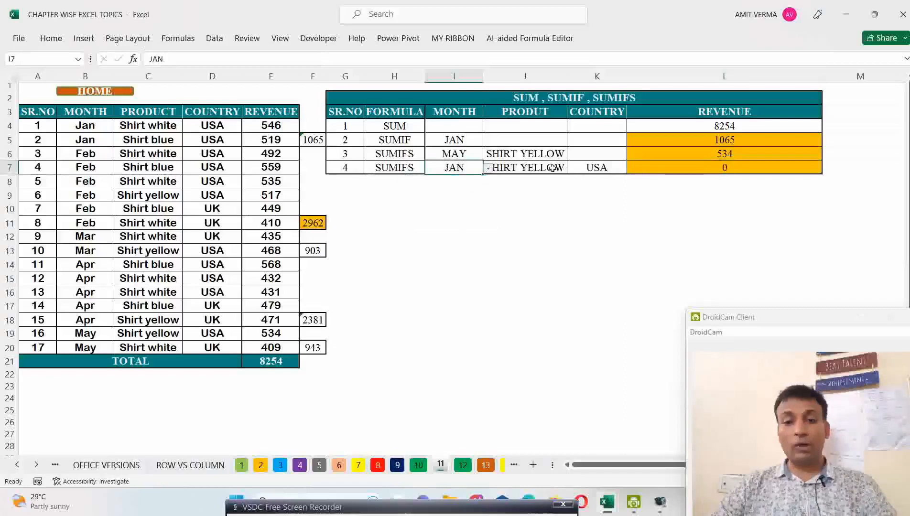
pyautogui.moveTo(72, 130); pyautogui.dragTo(271, 140)
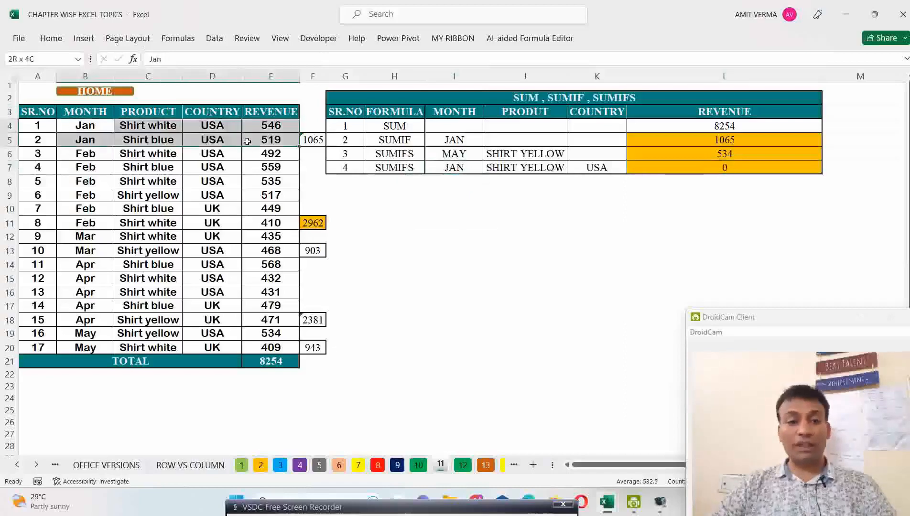
# Enlarge the sheet and auto-fit all column widths to their contents so both tables are visible together
pyautogui.keyDown('ctrl'); pyautogui.scroll(2, 410, 210); pyautogui.keyUp('ctrl')
pyautogui.keyDown('ctrl'); pyautogui.scroll(2, 410, 212); pyautogui.keyUp('ctrl')
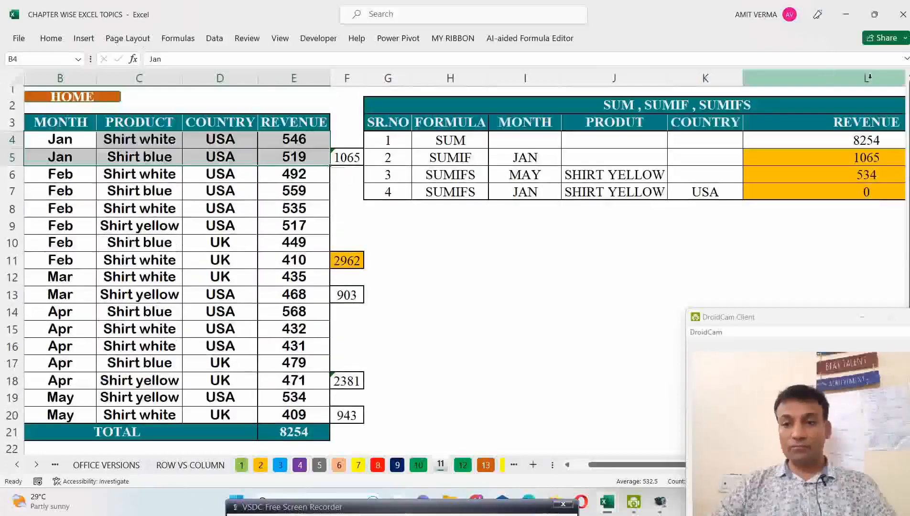
pyautogui.hotkey('ctrl', 'a')
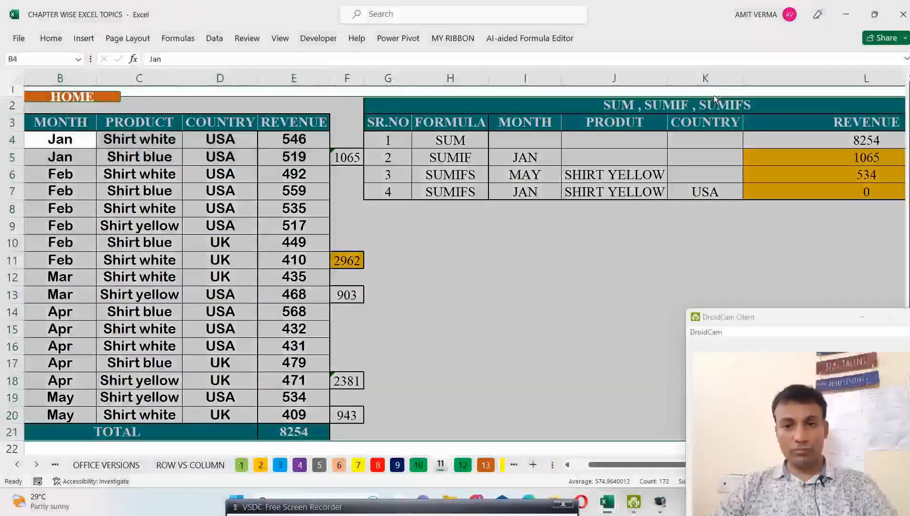
pyautogui.doubleClick(743, 78)
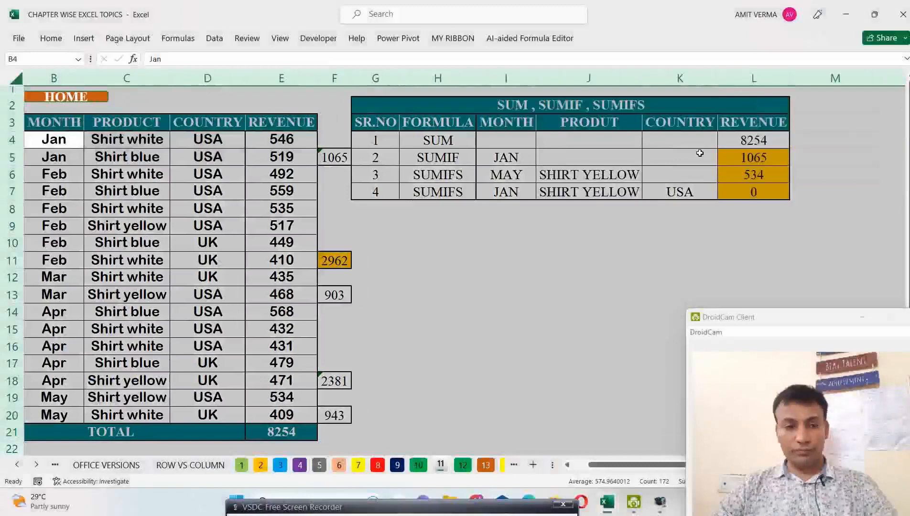
pyautogui.click(700, 153)
pyautogui.click(578, 466)
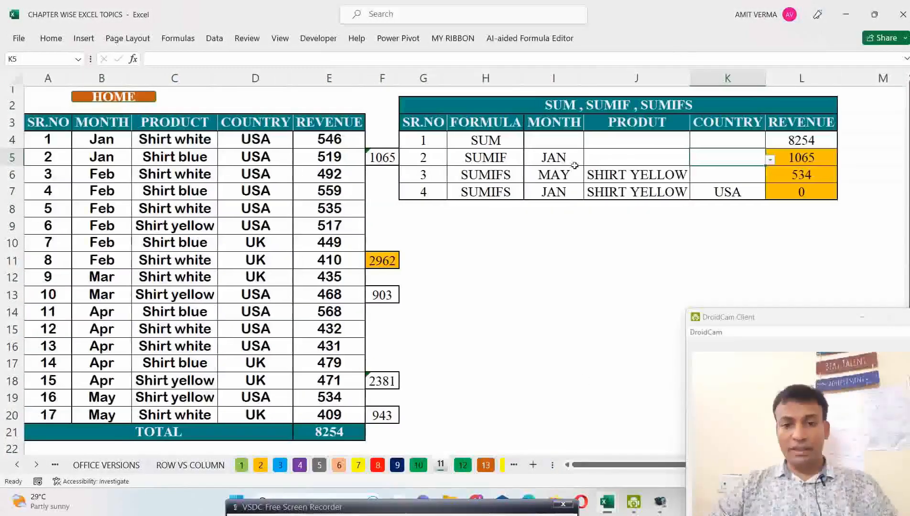
# Compare the month criterion and SUMIFS formula in row 7 with the January rows B4:E5
pyautogui.click(564, 191)
pyautogui.click(785, 191)
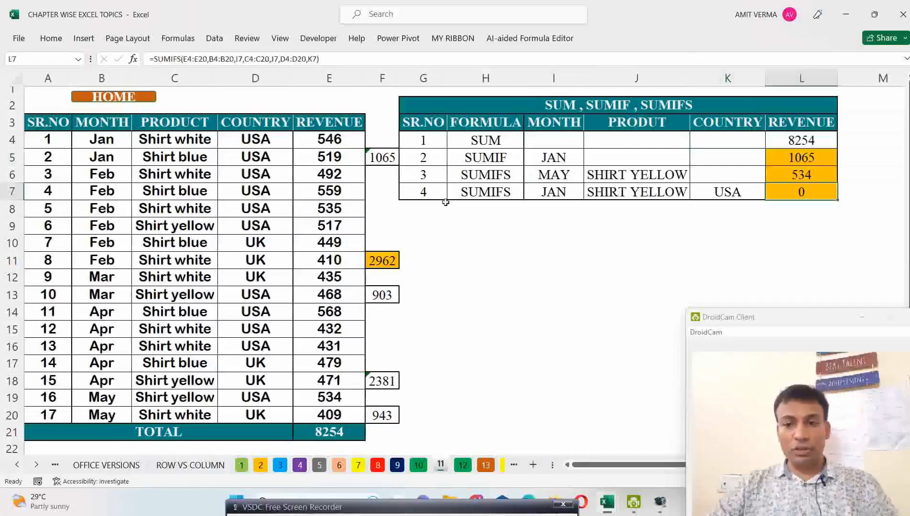
pyautogui.moveTo(124, 141); pyautogui.dragTo(330, 157)
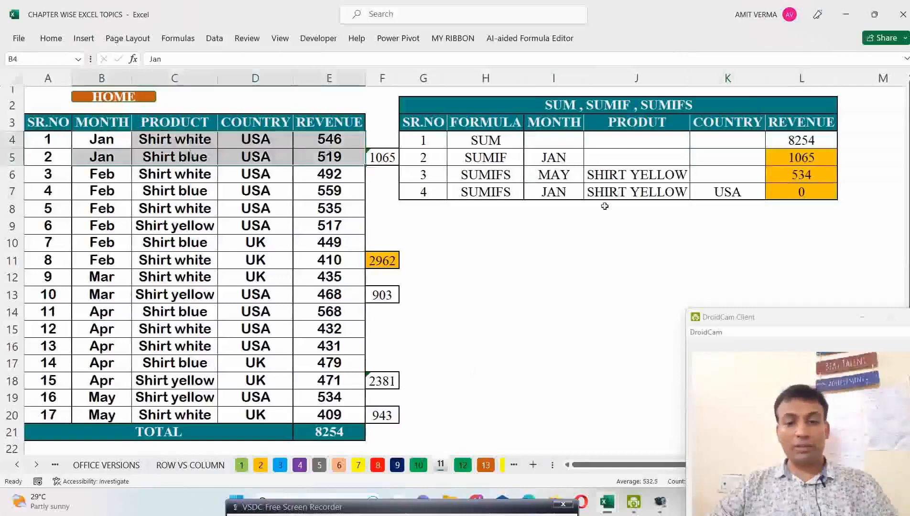
# Set the country in K7 to UK and check it against the January countries in D4:D5
pyautogui.click(704, 191)
pyautogui.click(769, 193)
pyautogui.click(717, 214)
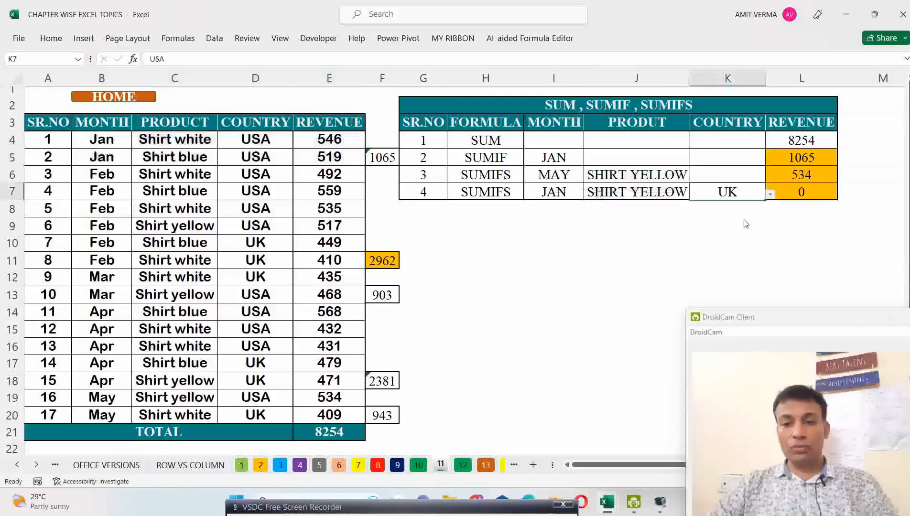
pyautogui.moveTo(254, 142); pyautogui.dragTo(250, 158)
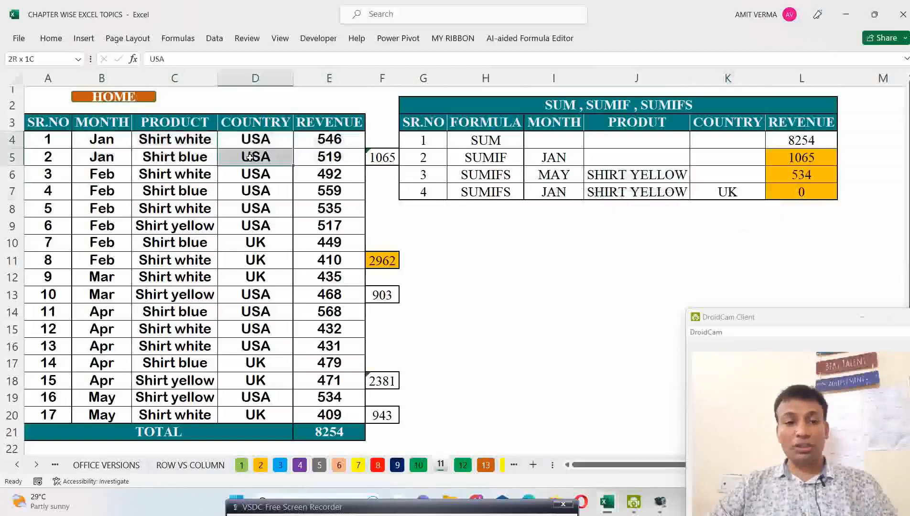
# Set the country in K7 to USA and the product in J7 to SHIRT WHITE, checking the matching January revenue
pyautogui.click(757, 195)
pyautogui.click(769, 194)
pyautogui.click(735, 208)
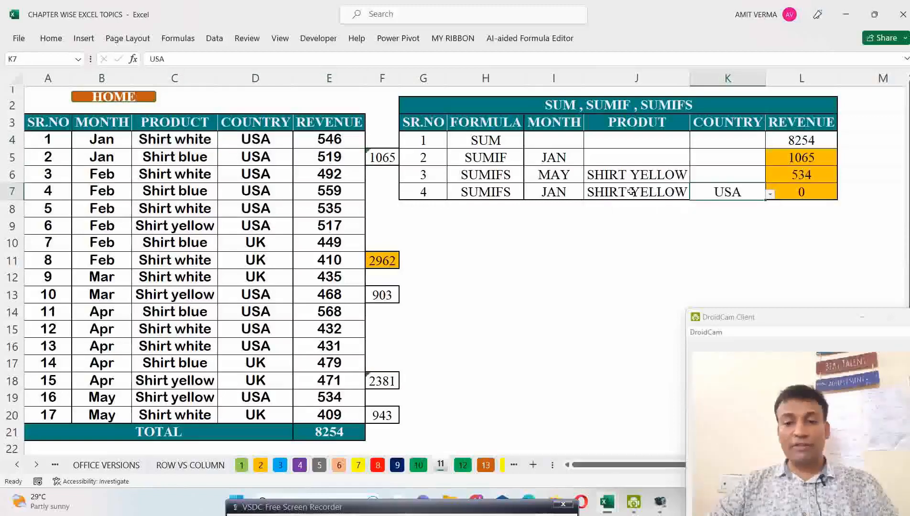
pyautogui.click(631, 192)
pyautogui.click(694, 194)
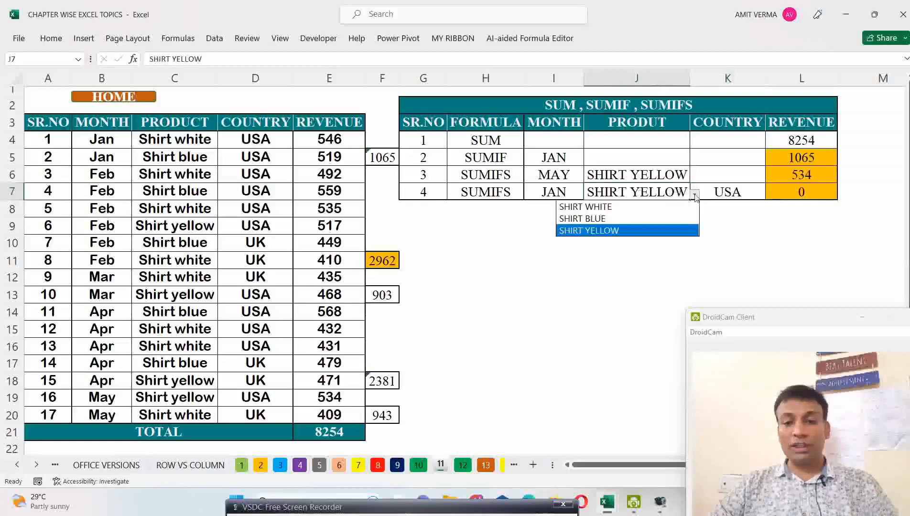
pyautogui.click(676, 207)
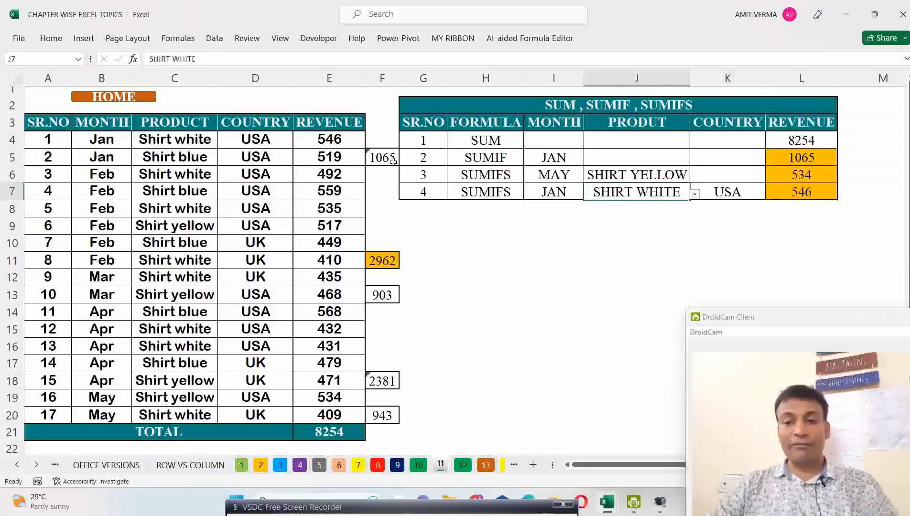
pyautogui.click(357, 147)
# Switch the country in K7 to UK and compare the criteria with the January rows B4:E5
pyautogui.click(729, 190)
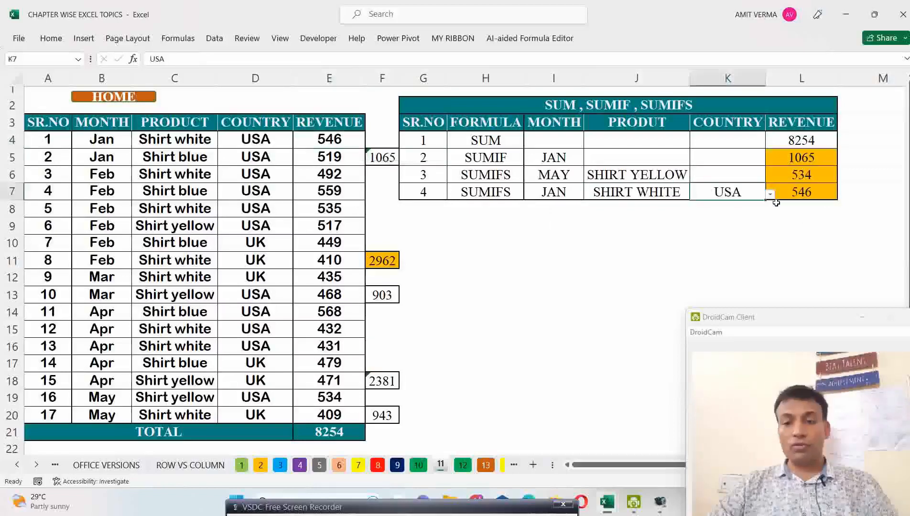
pyautogui.click(769, 194)
pyautogui.click(670, 218)
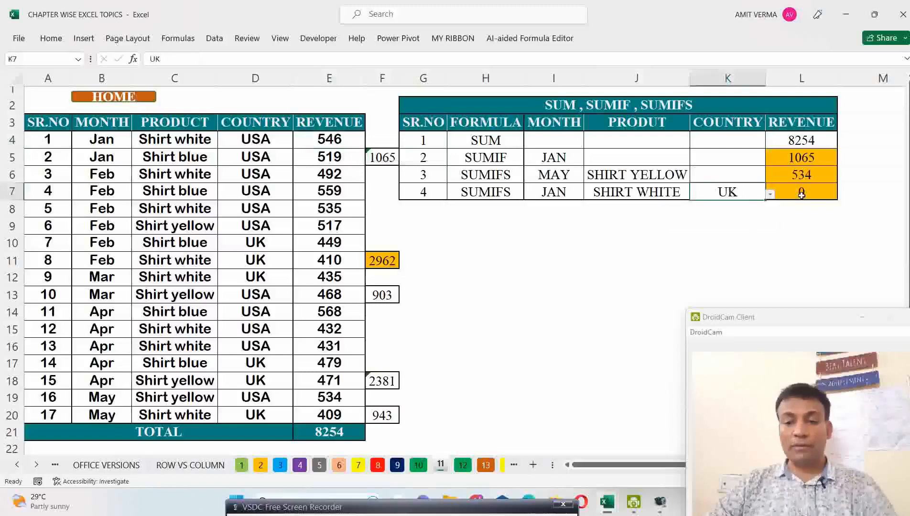
pyautogui.moveTo(113, 141); pyautogui.dragTo(333, 159)
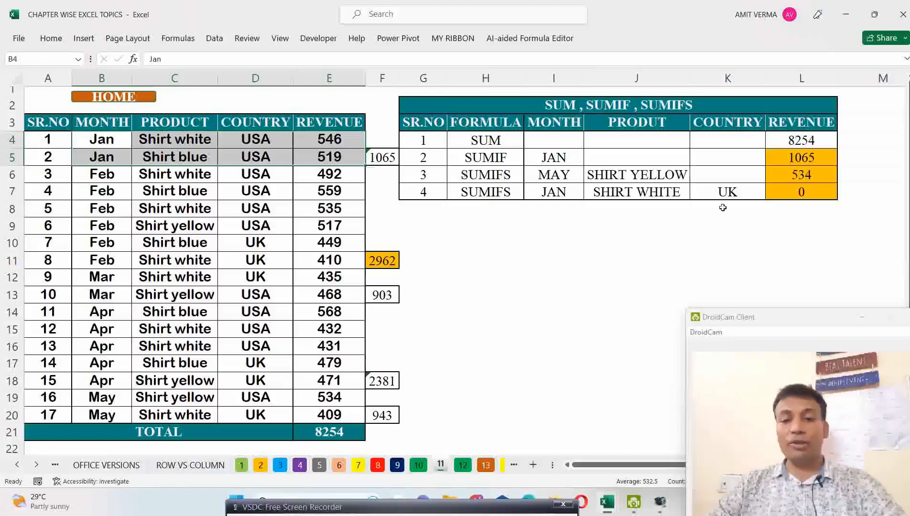
# Set the month in I7 to FEB and check the SUMIFS revenue in L7
pyautogui.click(733, 192)
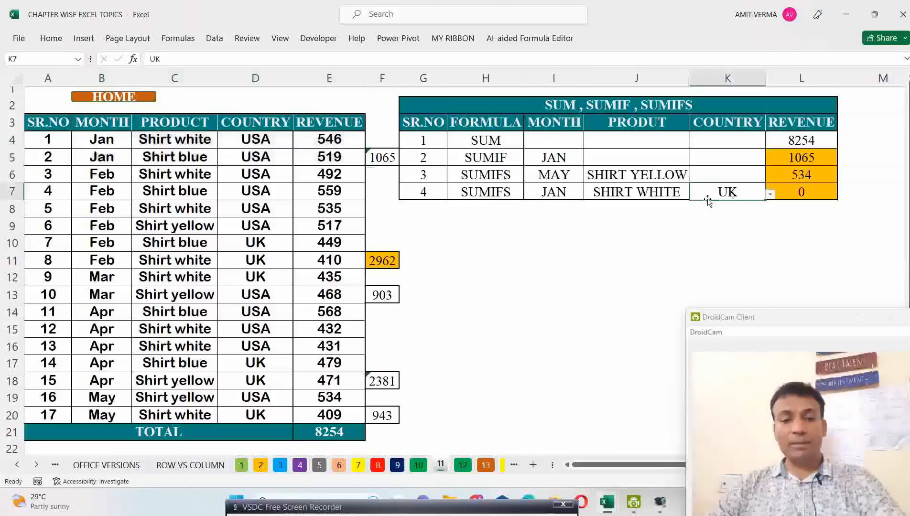
pyautogui.click(579, 187)
pyautogui.click(588, 194)
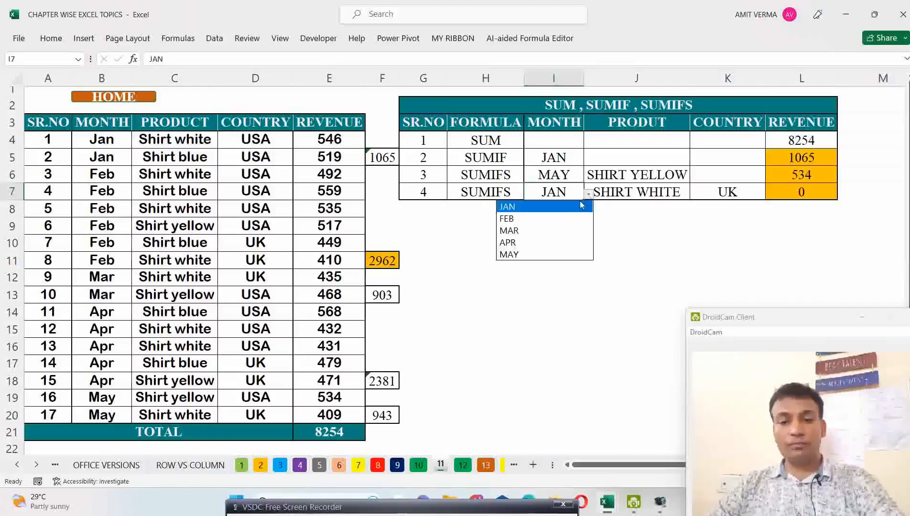
pyautogui.click(570, 218)
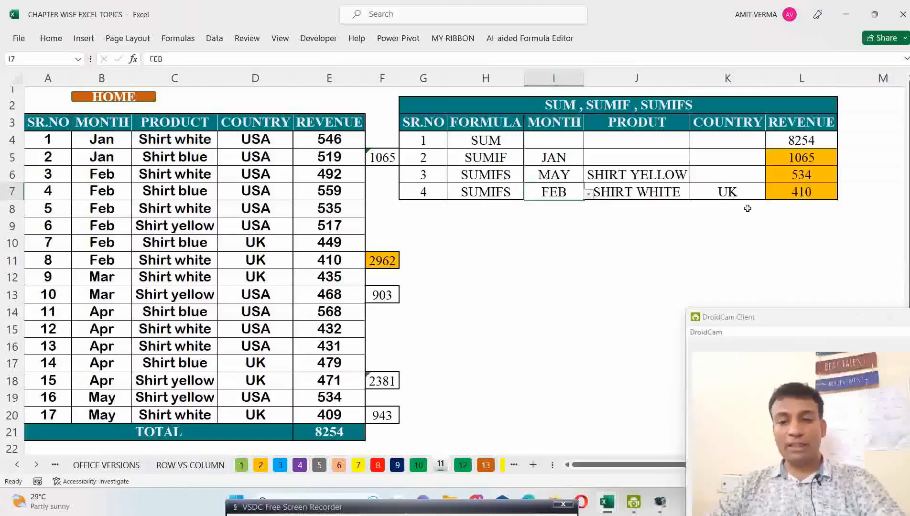
pyautogui.click(812, 194)
# Compare the FEB, SHIRT WHITE and UK criteria with the February data rows, especially row 11, and the SUMIFS cell L7
pyautogui.click(671, 196)
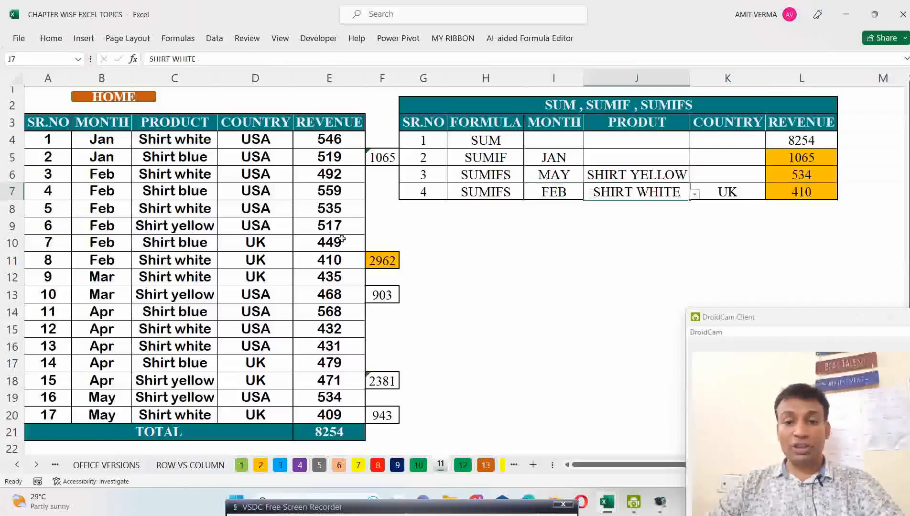
pyautogui.moveTo(108, 178); pyautogui.dragTo(300, 256)
pyautogui.moveTo(111, 257); pyautogui.dragTo(318, 258)
pyautogui.moveTo(258, 259); pyautogui.dragTo(195, 260)
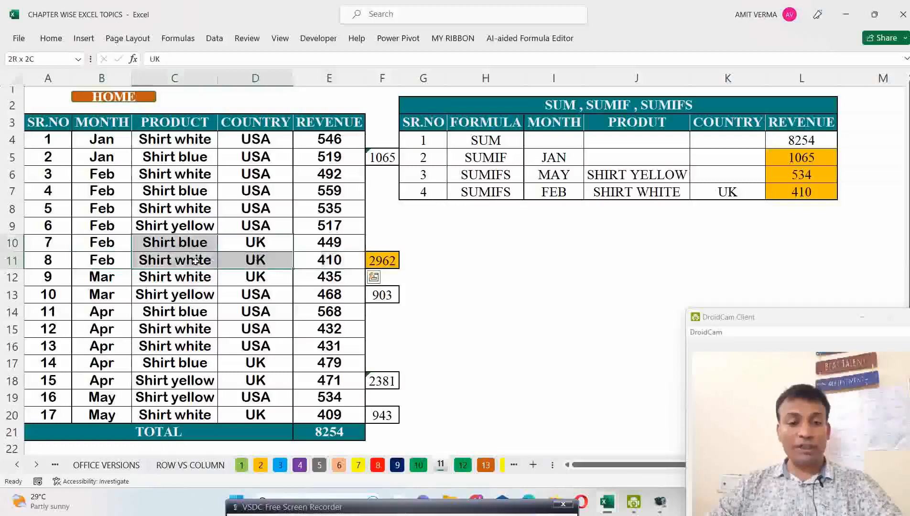
pyautogui.moveTo(102, 259); pyautogui.dragTo(329, 262)
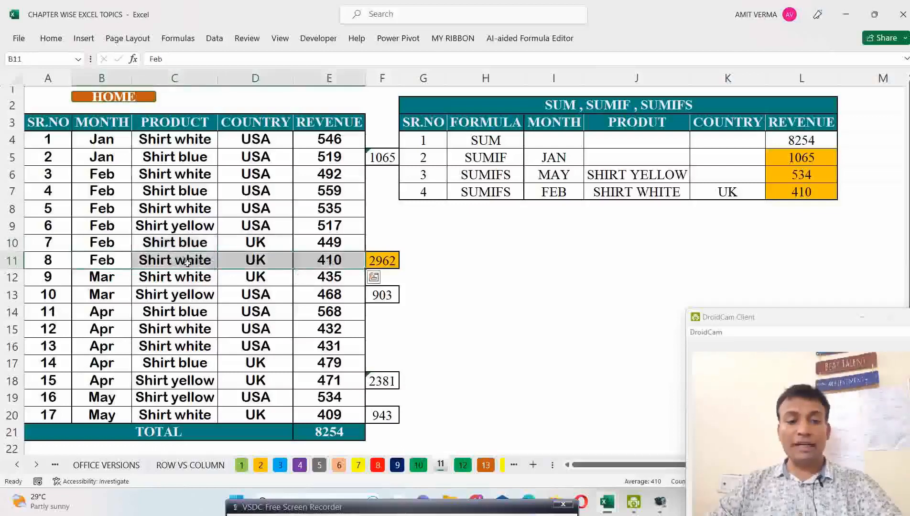
pyautogui.click(800, 195)
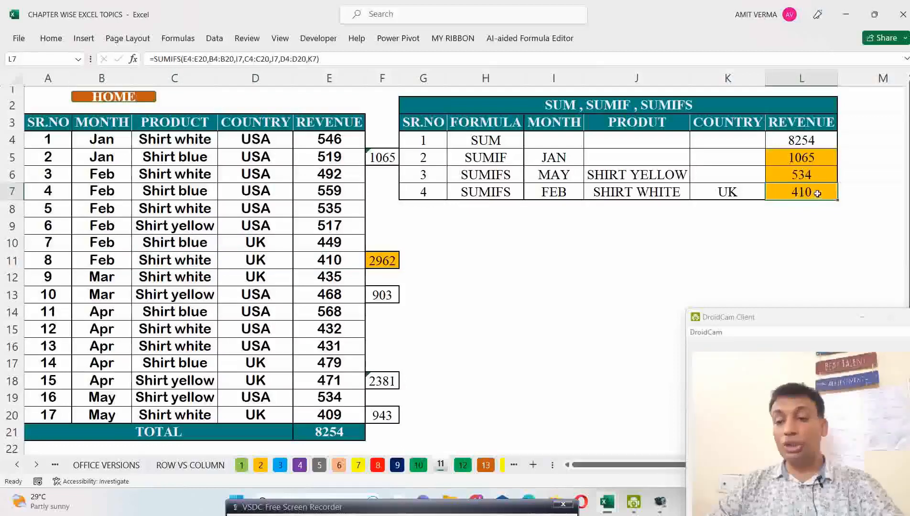